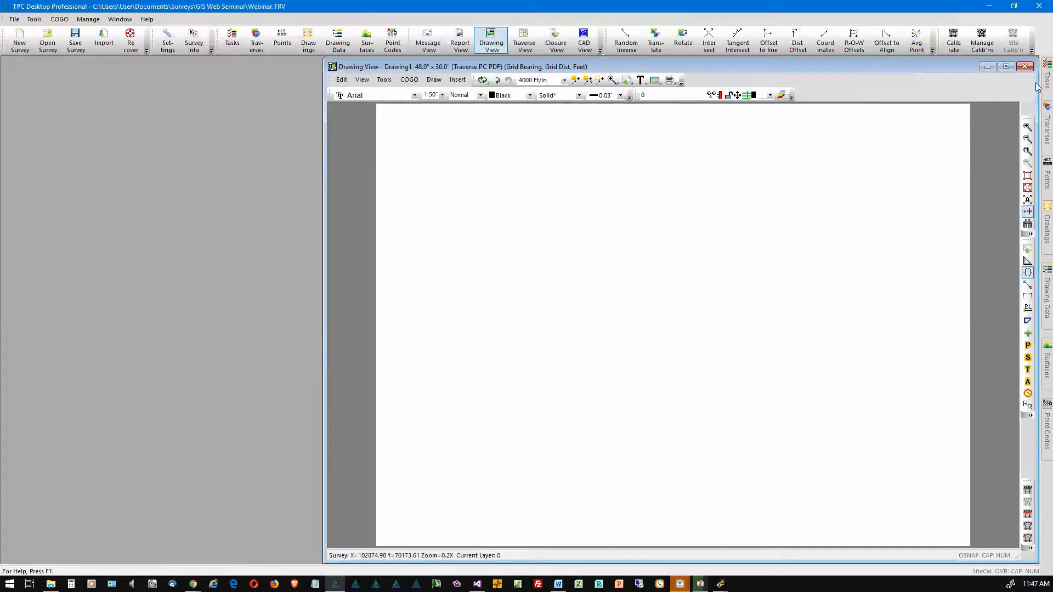
Step: Open the online TPC Member Area in the browser from the survey's tasks and go to its Learning Center
mouse_move(1038, 86)
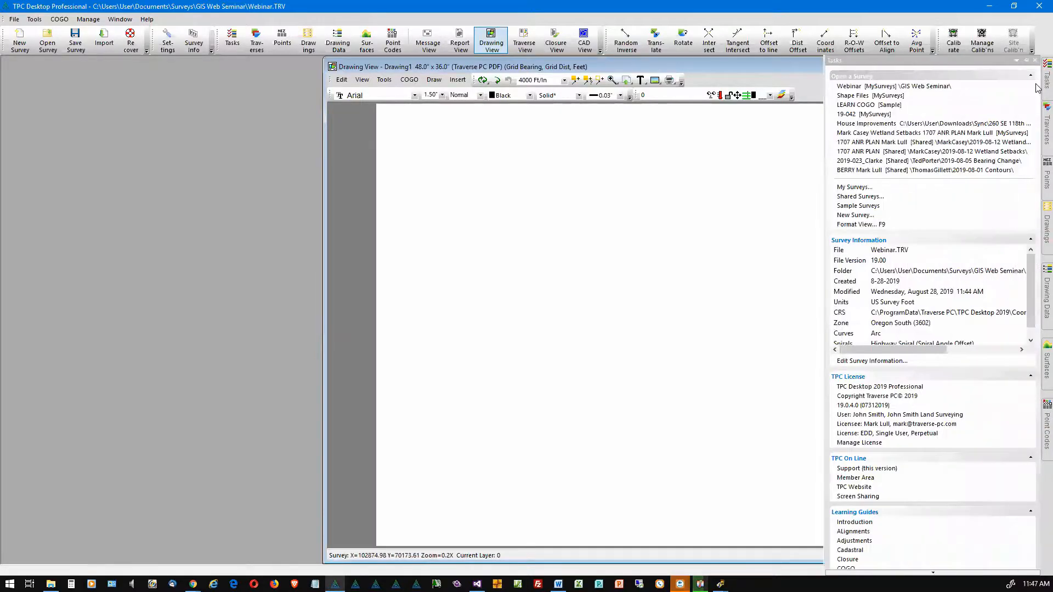
click(969, 63)
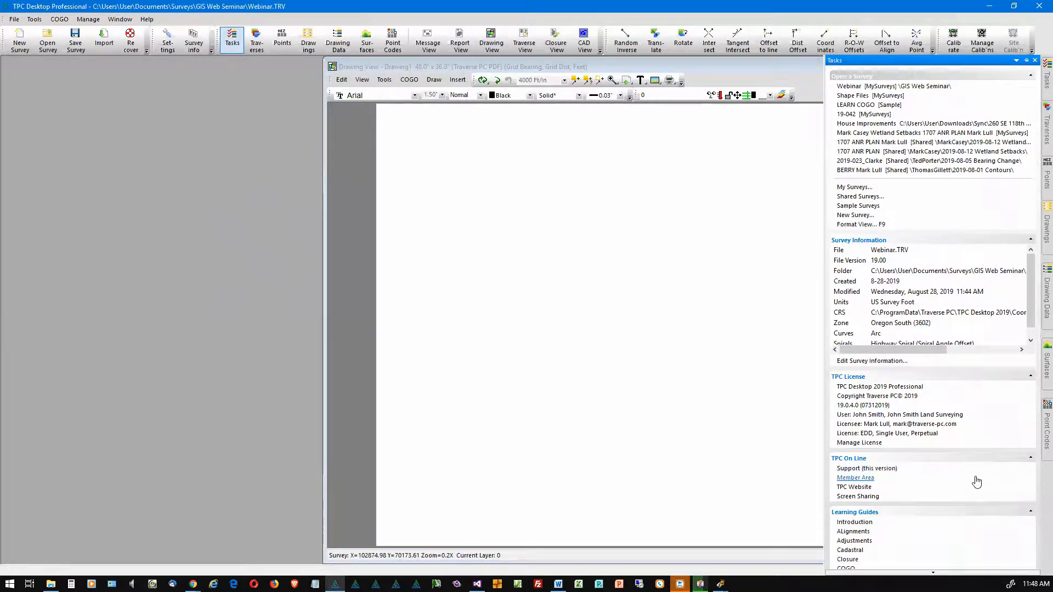
click(946, 480)
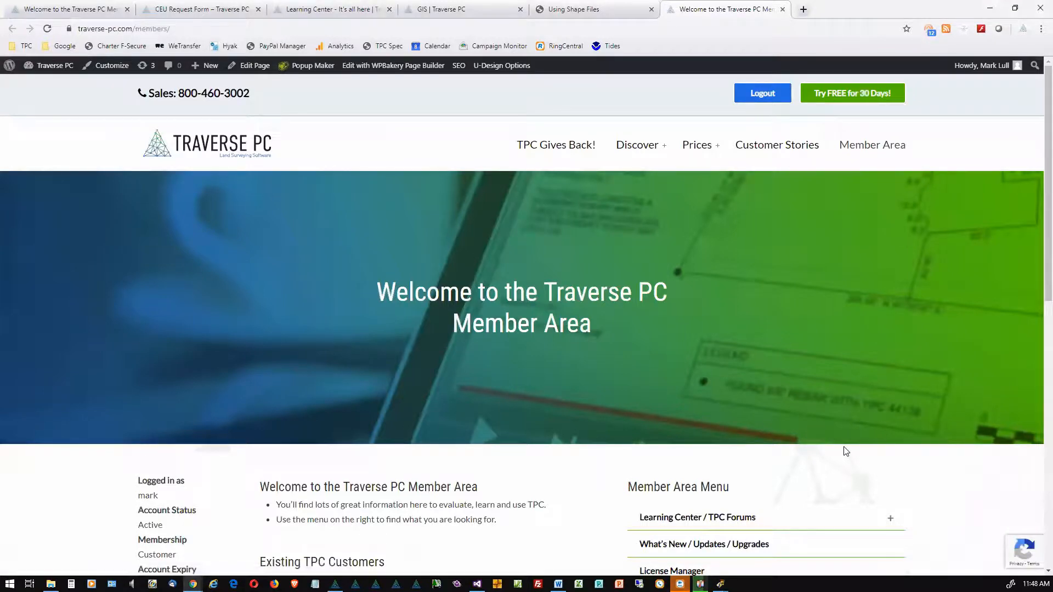
scroll(846, 462, down, 3)
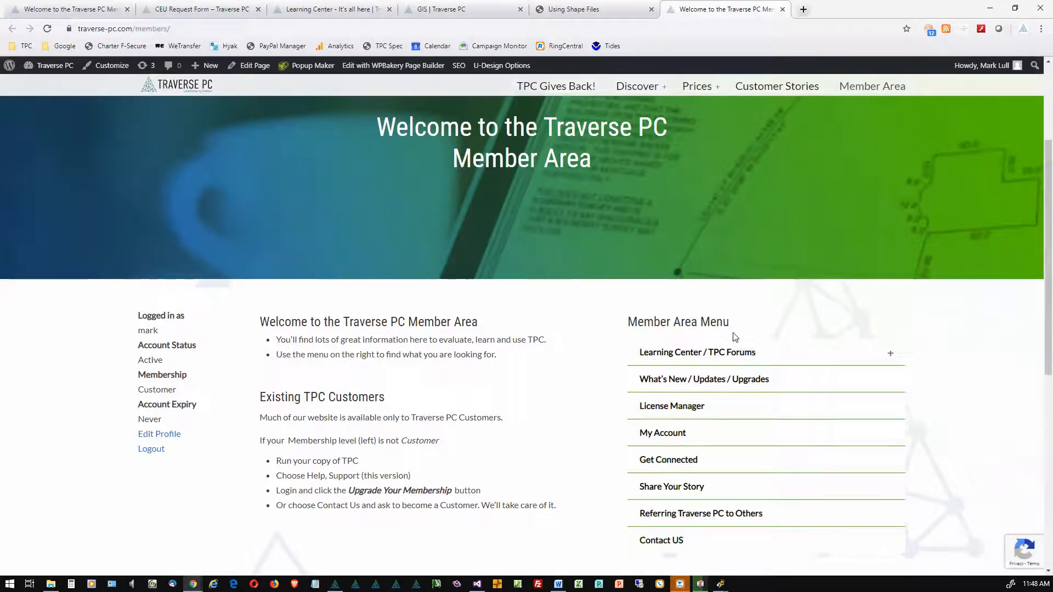
click(675, 356)
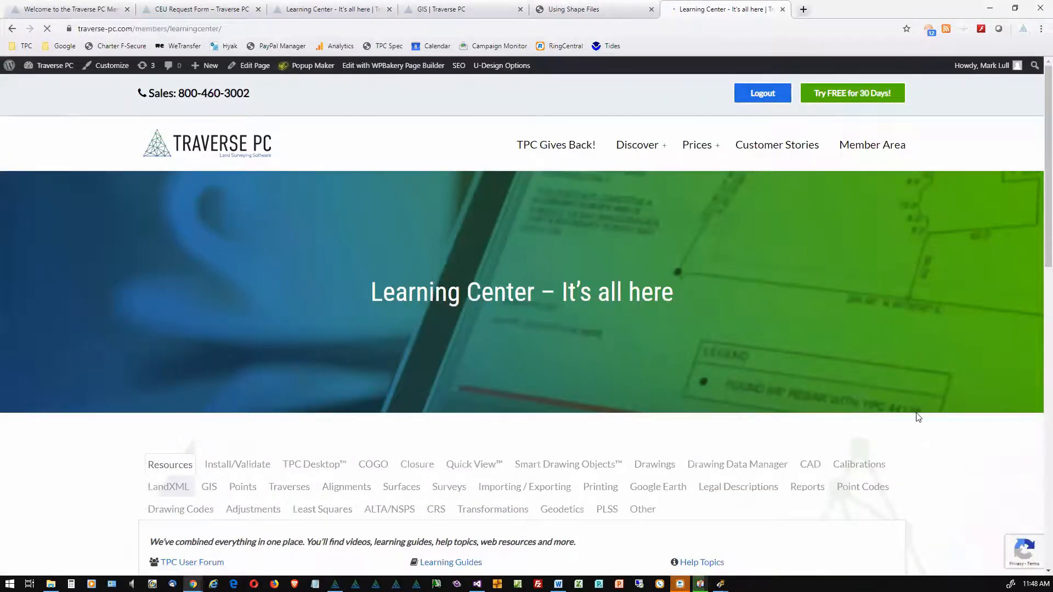
Step: Show the Learning Center's GIS resources and open the GIS Learning Center page
scroll(963, 446, down, 2)
scroll(965, 447, down, 1)
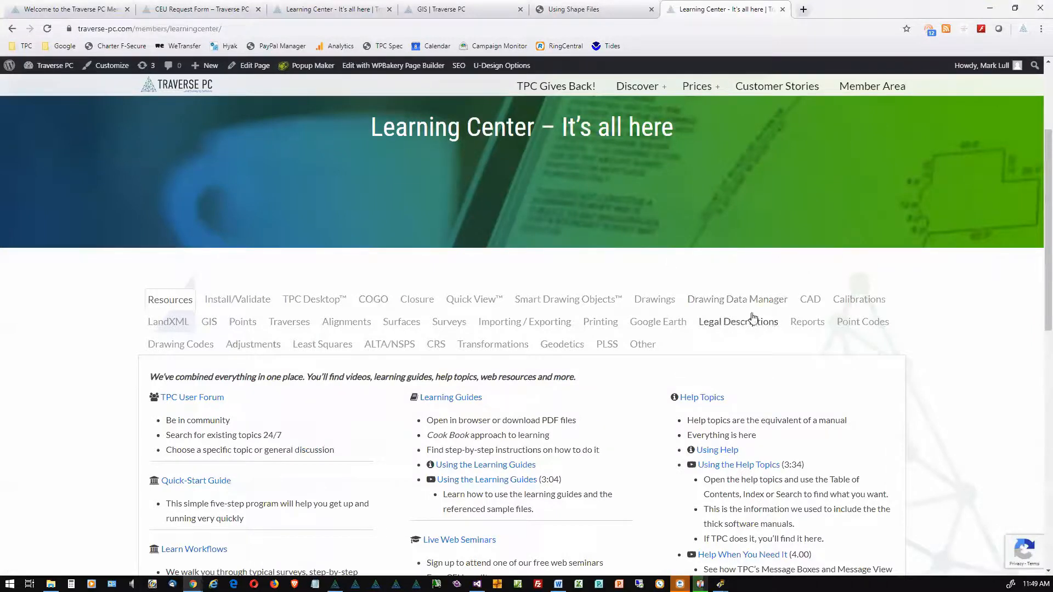
click(214, 330)
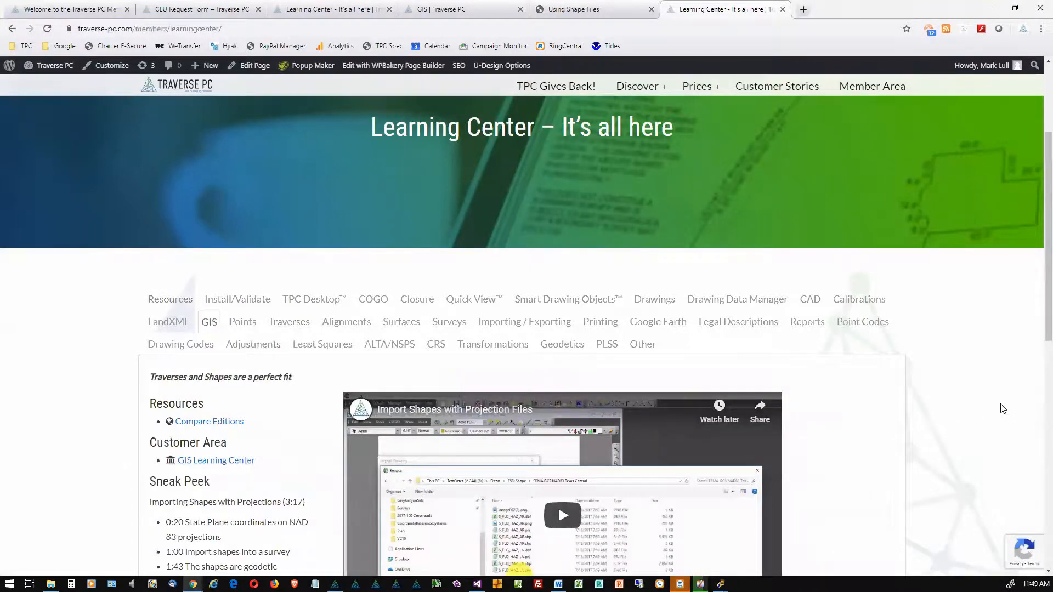
scroll(1002, 408, down, 3)
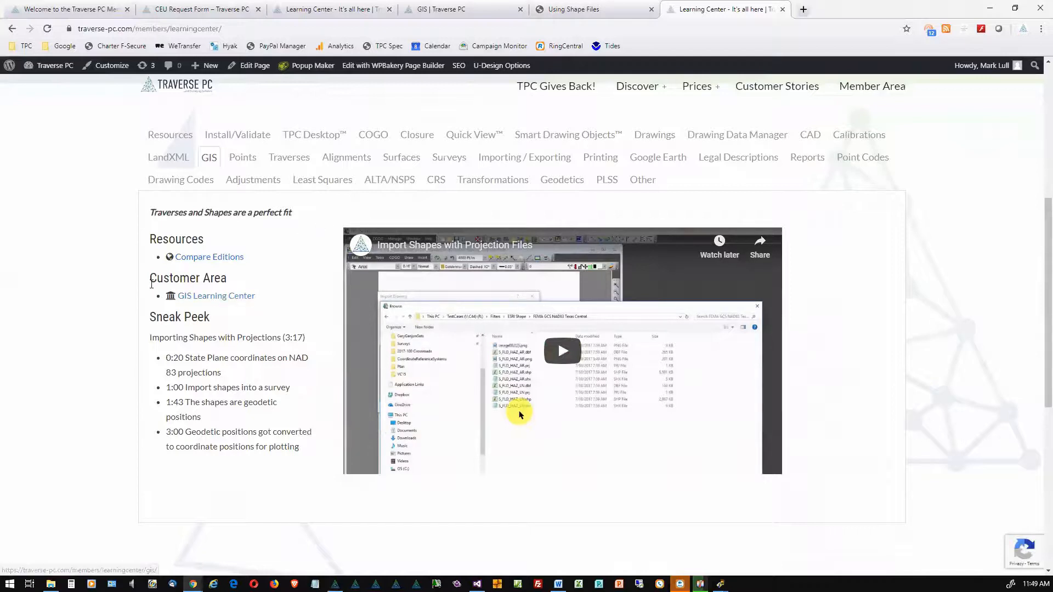
click(186, 299)
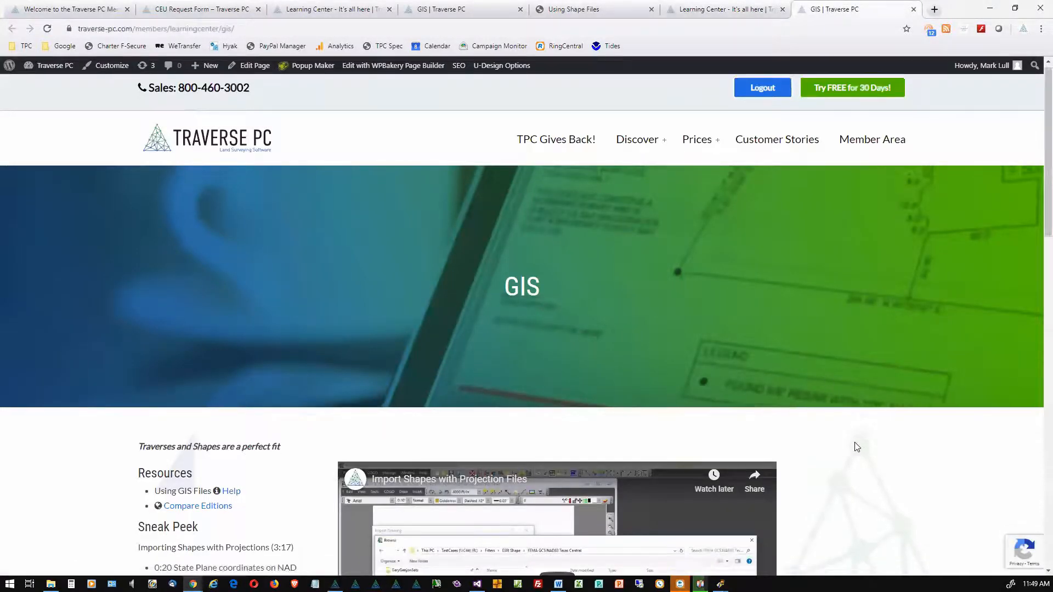
Step: Examine the GIS page's introduction and GIS Coordinate Systems section, and expand the Importing GIS section
scroll(857, 447, down, 3)
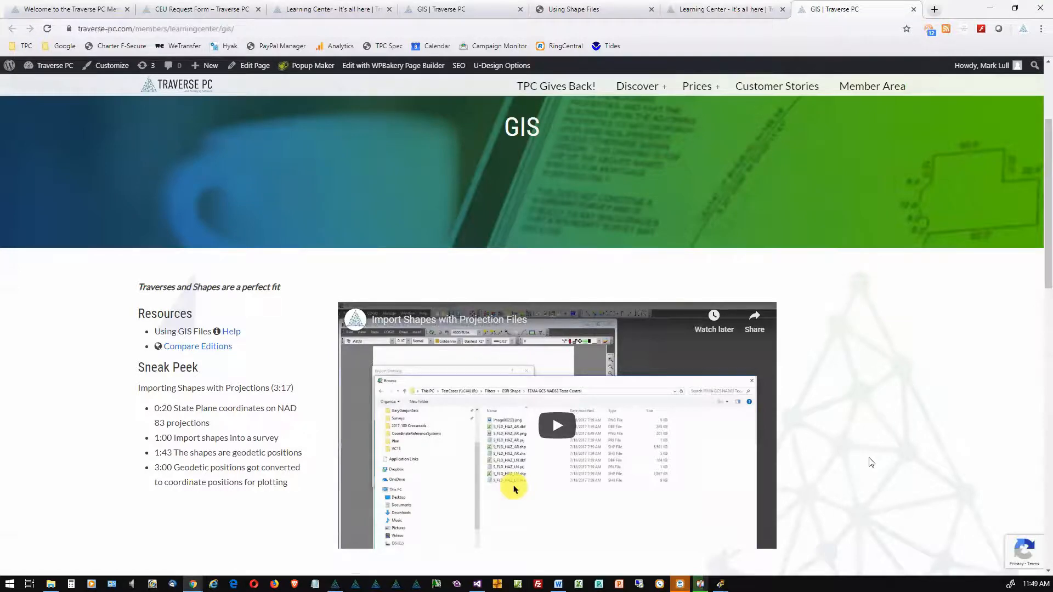
scroll(872, 463, down, 3)
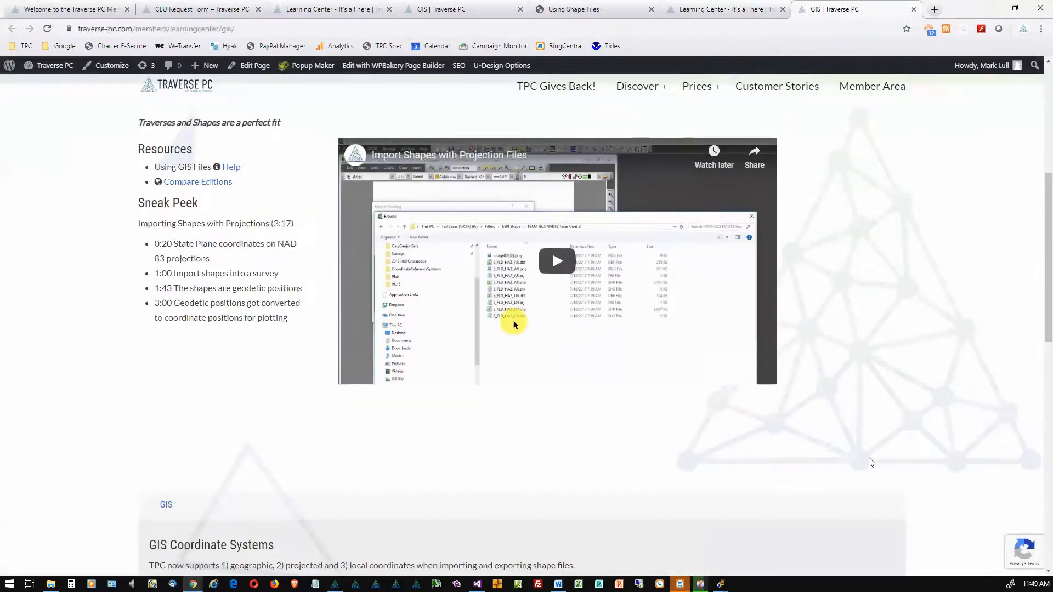
scroll(872, 463, down, 1)
scroll(871, 462, down, 1)
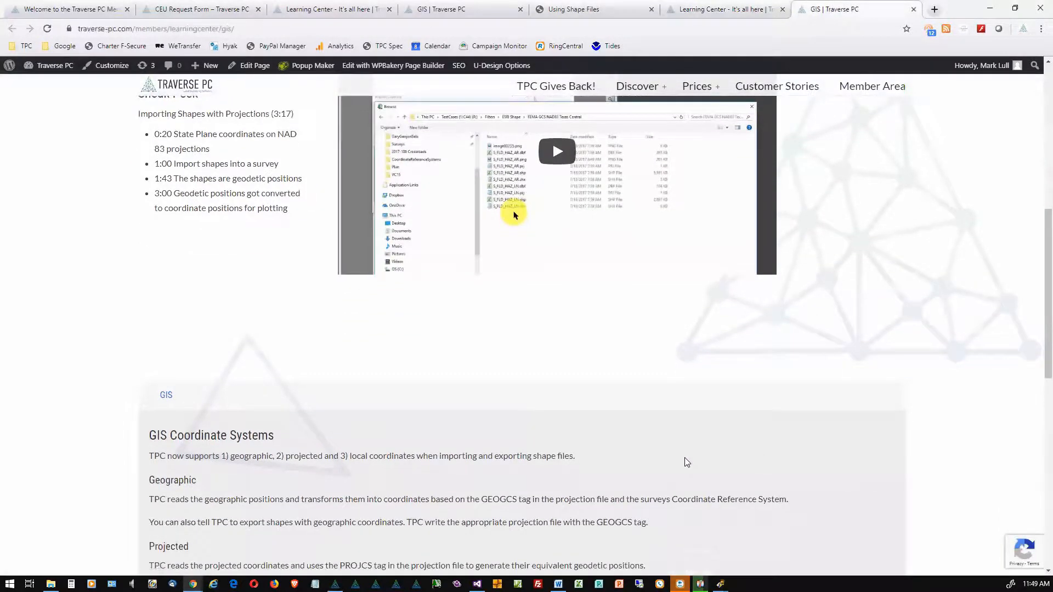
scroll(527, 494, down, 2)
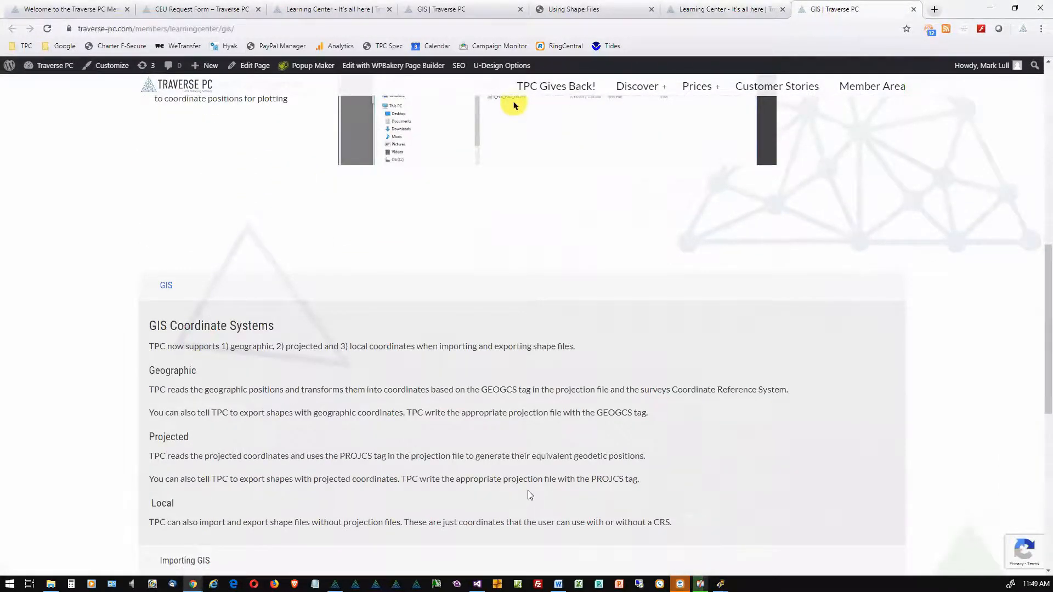
scroll(527, 491, up, 4)
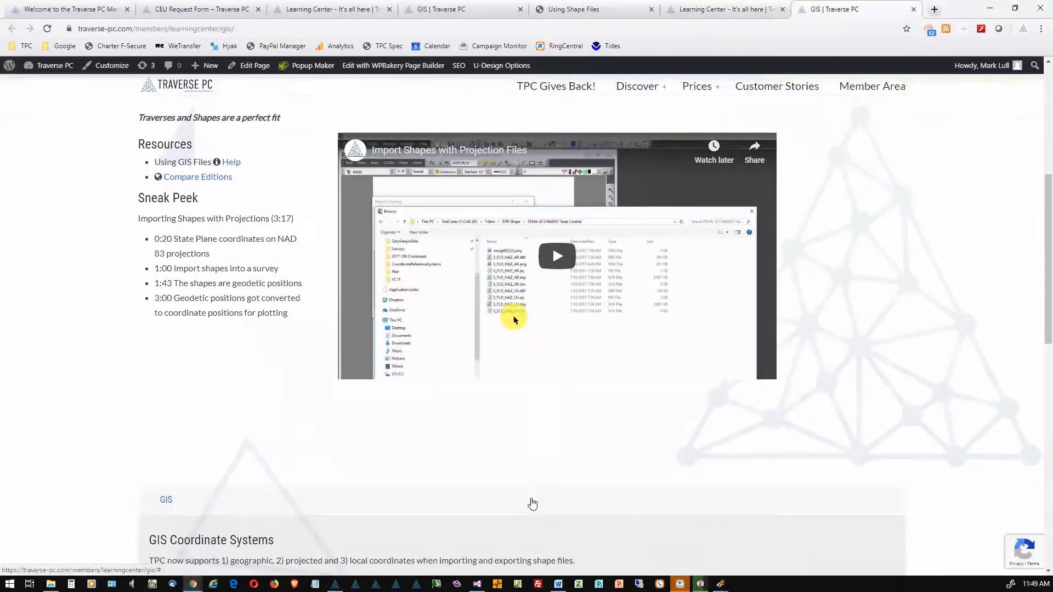
scroll(531, 503, down, 4)
scroll(586, 492, down, 2)
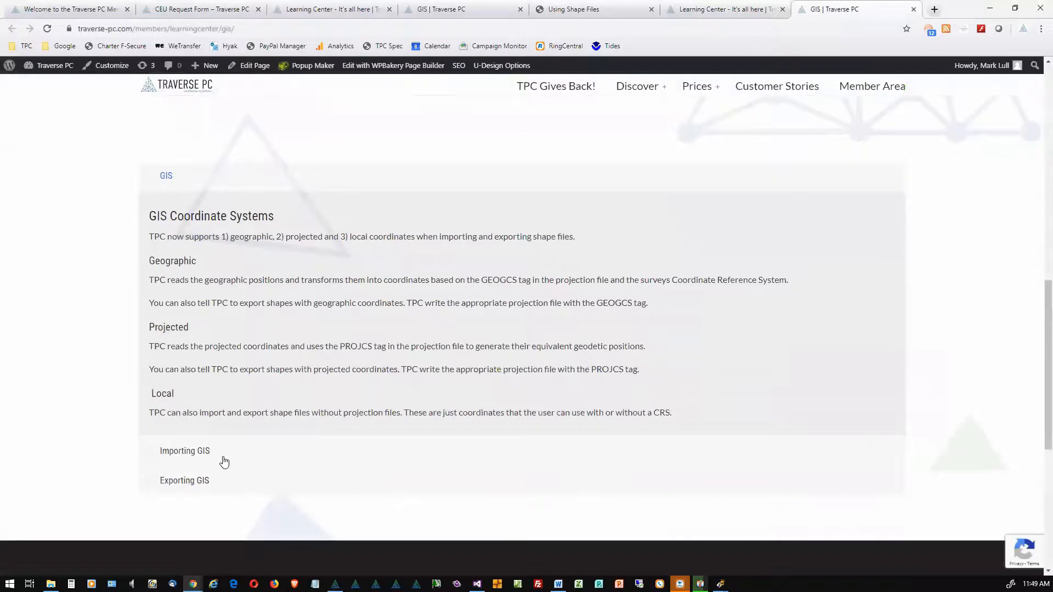
click(189, 454)
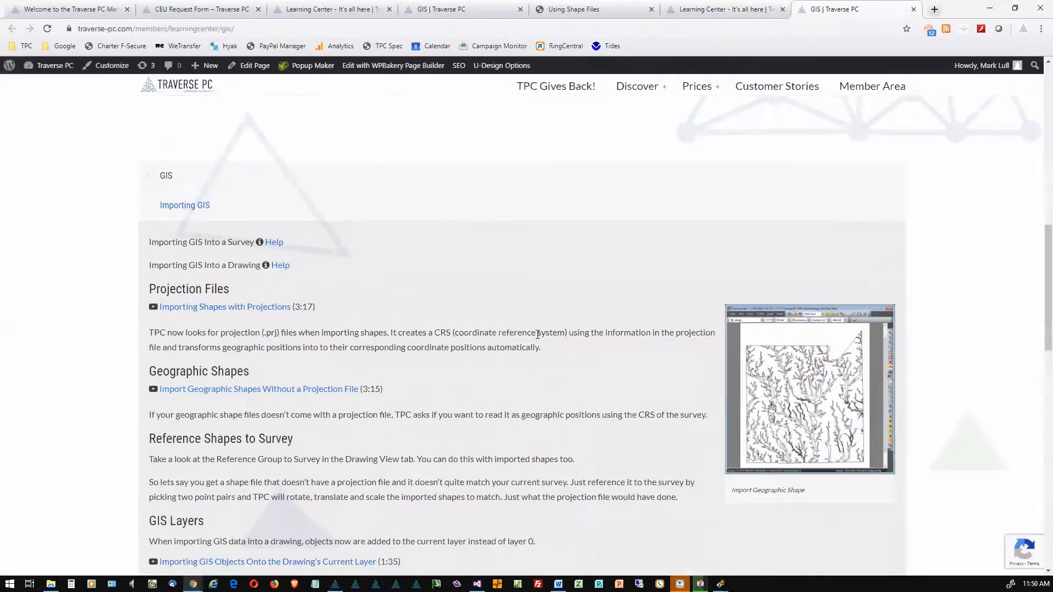
Step: Open the Using GIS Files help topic from the GIS page's Resources list
scroll(541, 337, up, 5)
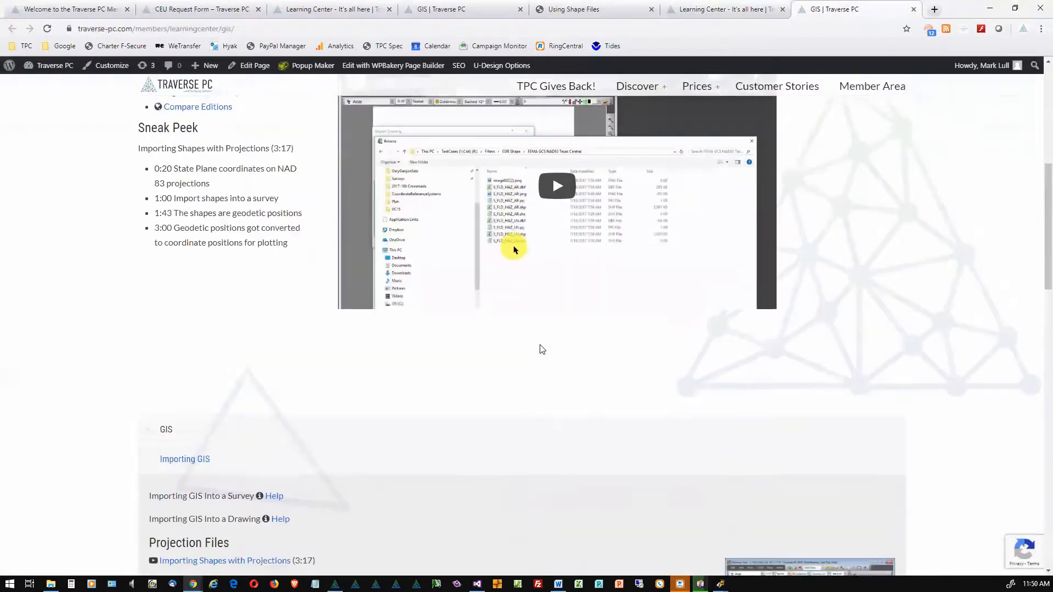
scroll(525, 391, up, 1)
scroll(516, 409, up, 1)
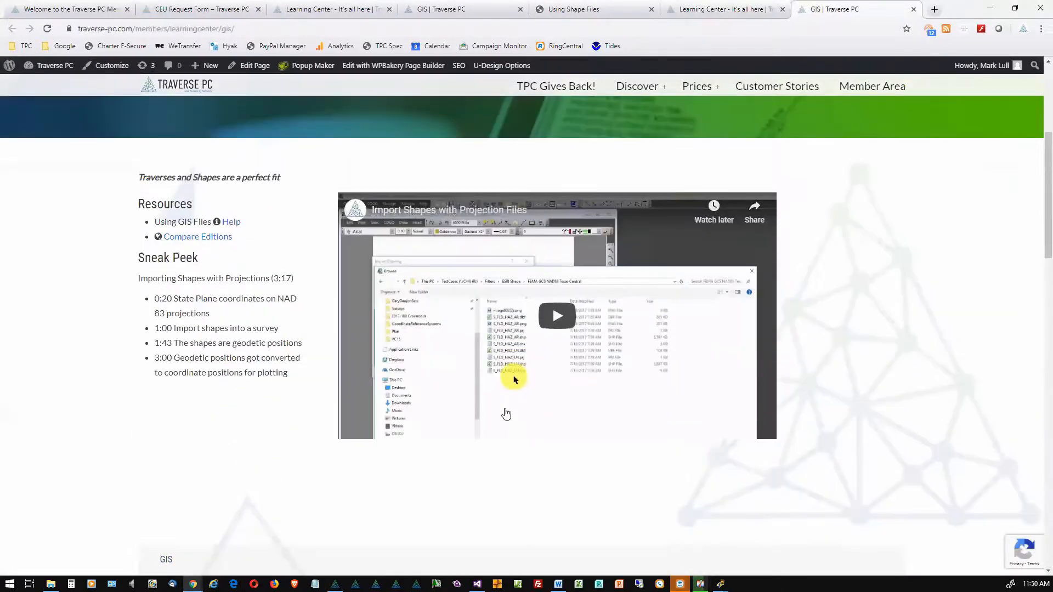
click(237, 227)
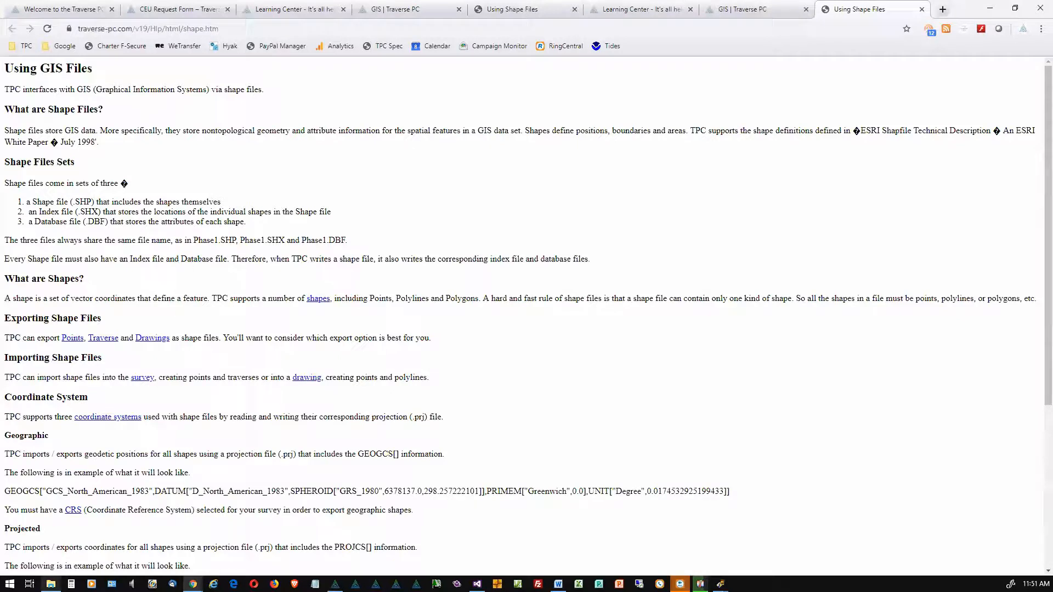
Step: Switch to File Explorer and select Shp_AOI.shp, Shp_AOI.shx and Shp_AOI.dbf in the GIS Web Seminar folder
click(51, 584)
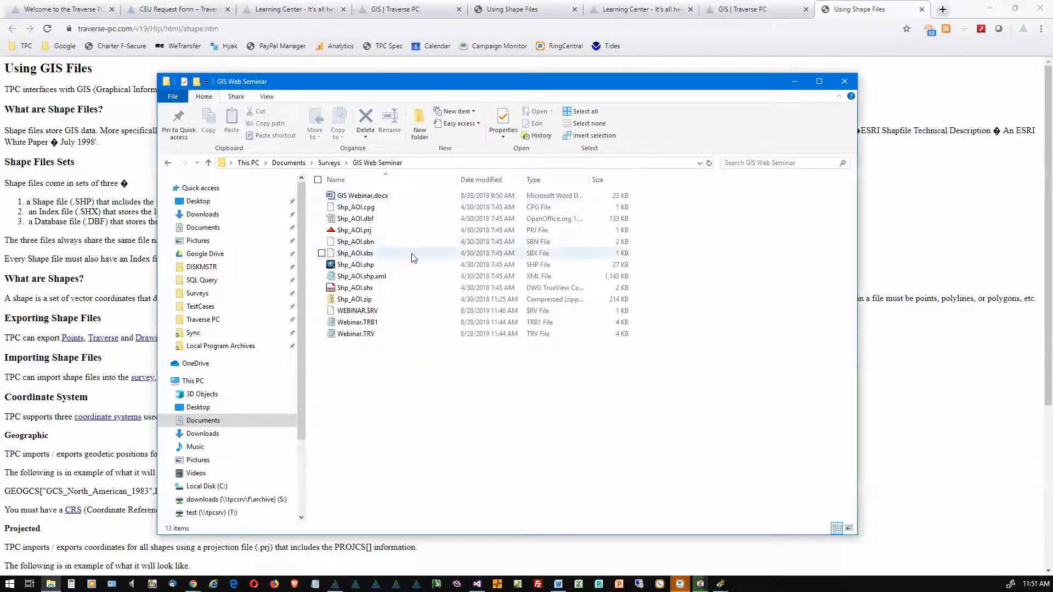
click(362, 265)
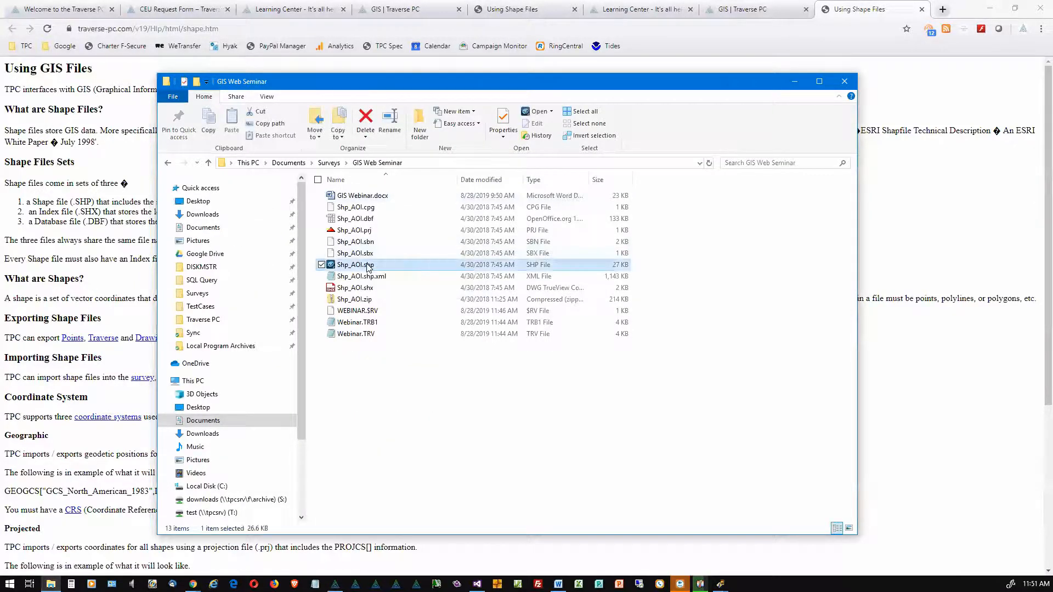
ctrl+click(377, 288)
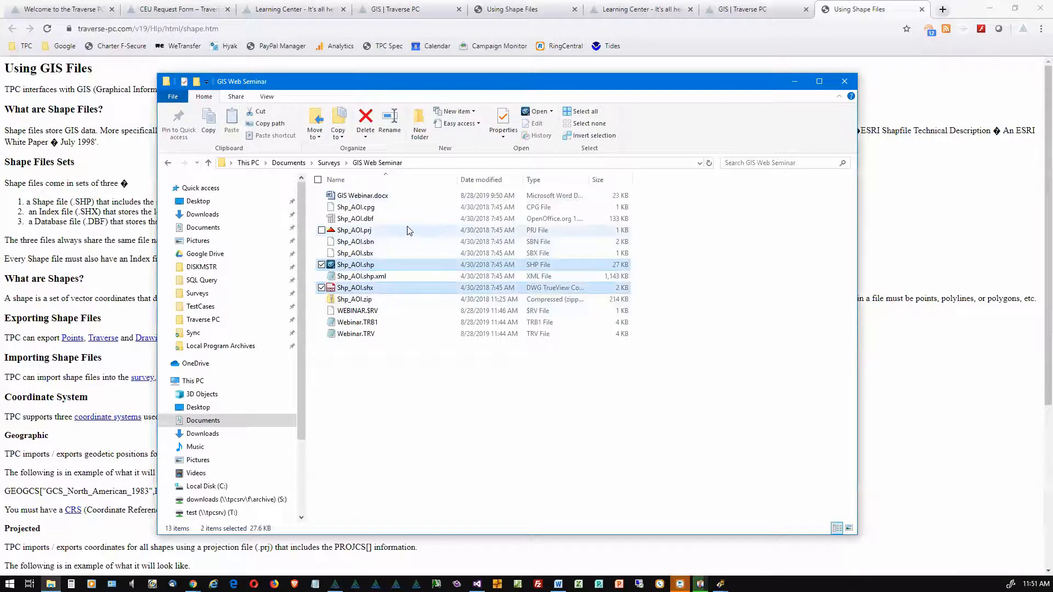
ctrl+click(369, 220)
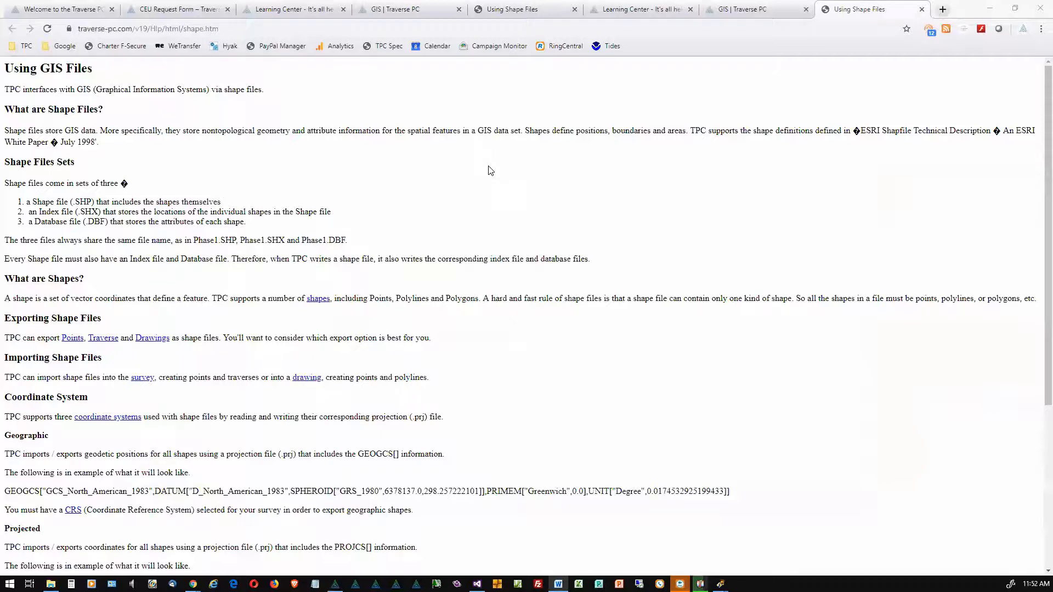
Step: Read through the shape file and coordinate system sections of the Using GIS Files help topic in the browser
click(541, 374)
scroll(541, 396, down, 4)
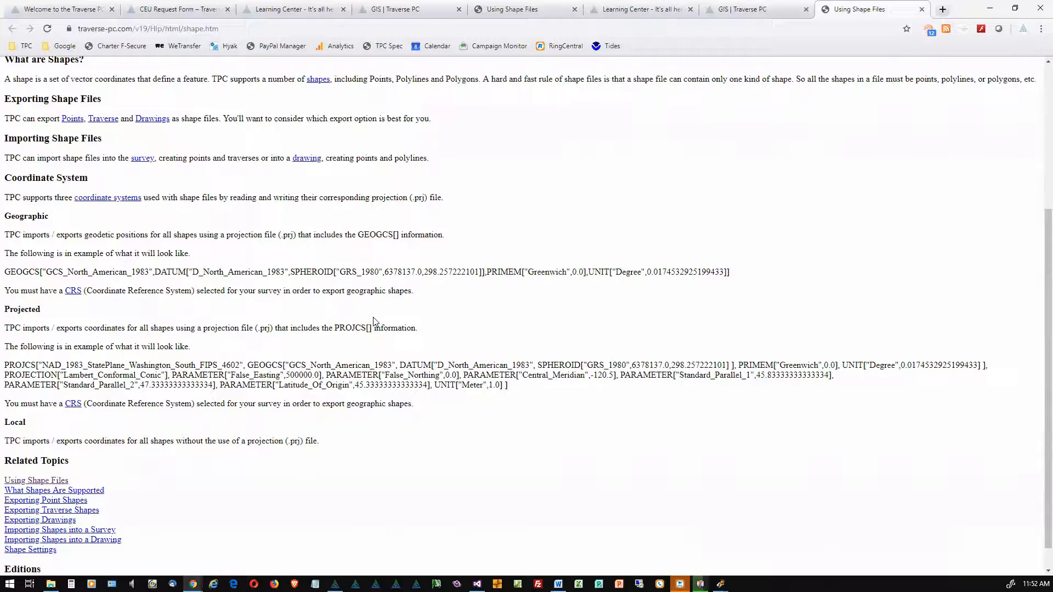
scroll(375, 322, up, 3)
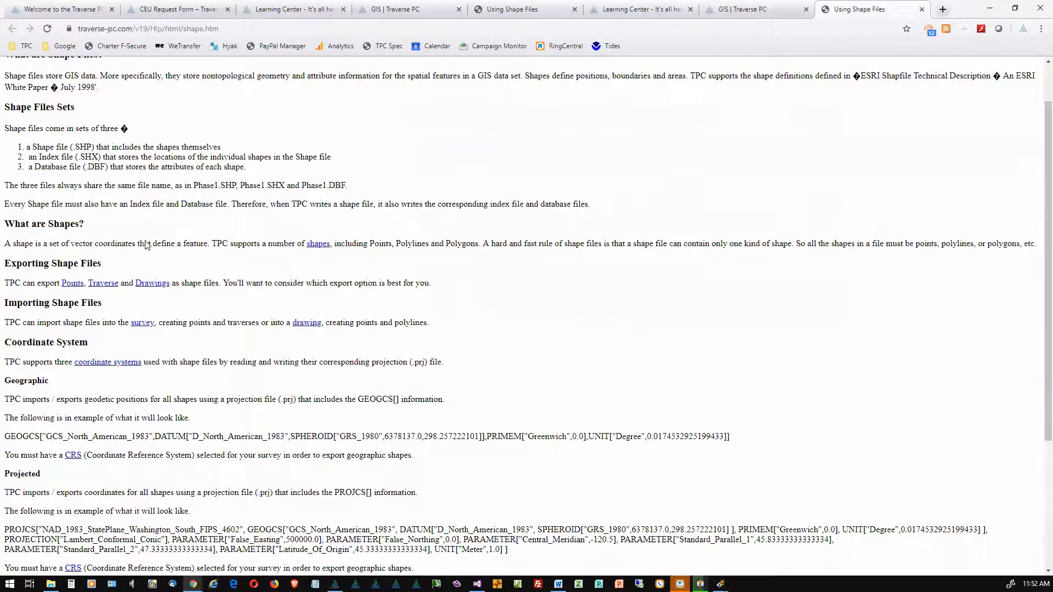
scroll(574, 298, up, 1)
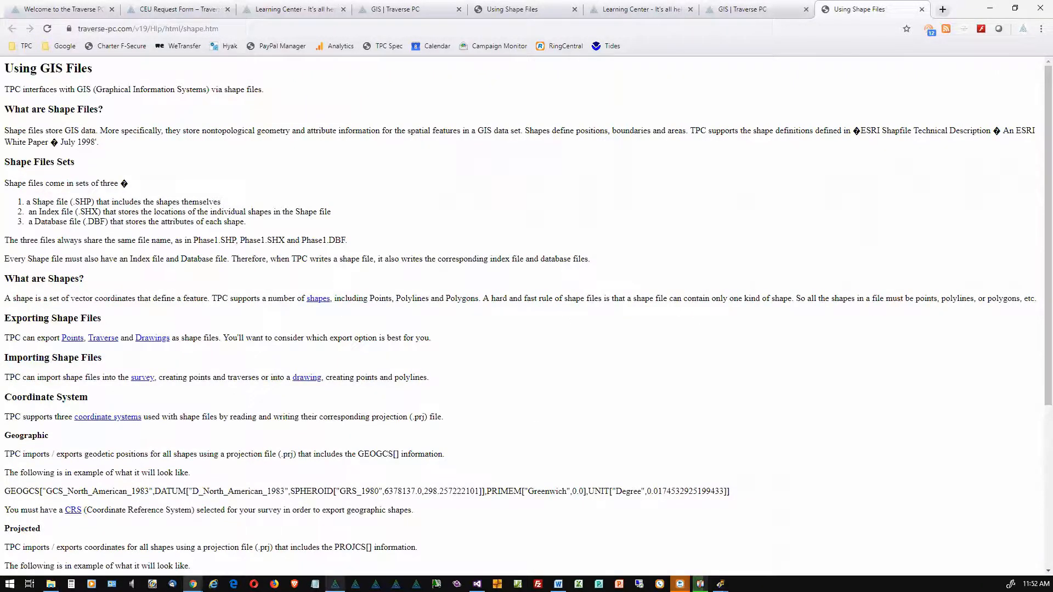
Step: Switch to TPC Desktop and check the Webinar survey's points and traverses lists
click(335, 584)
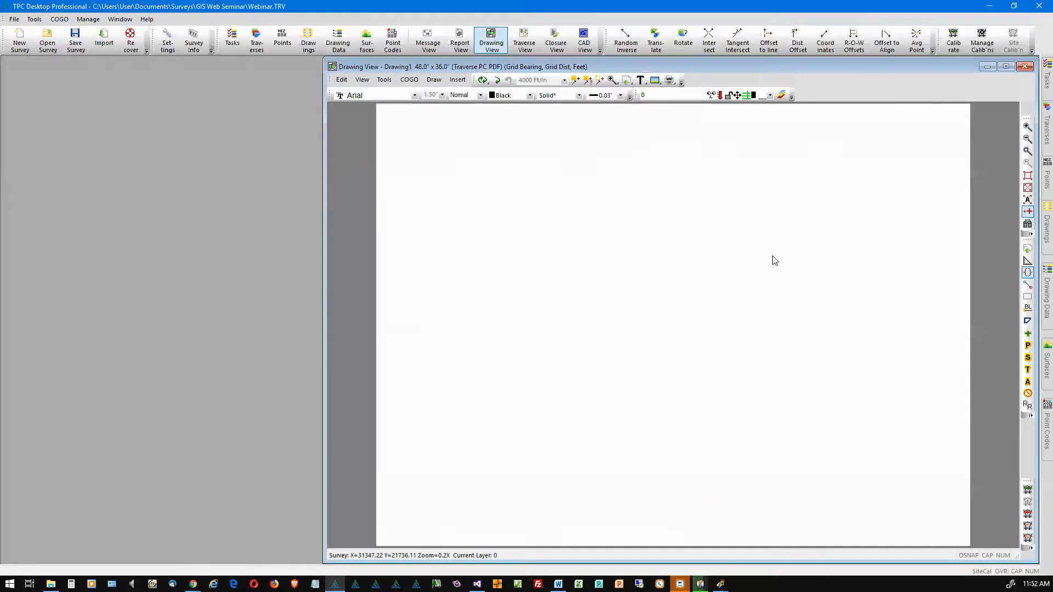
mouse_move(1041, 81)
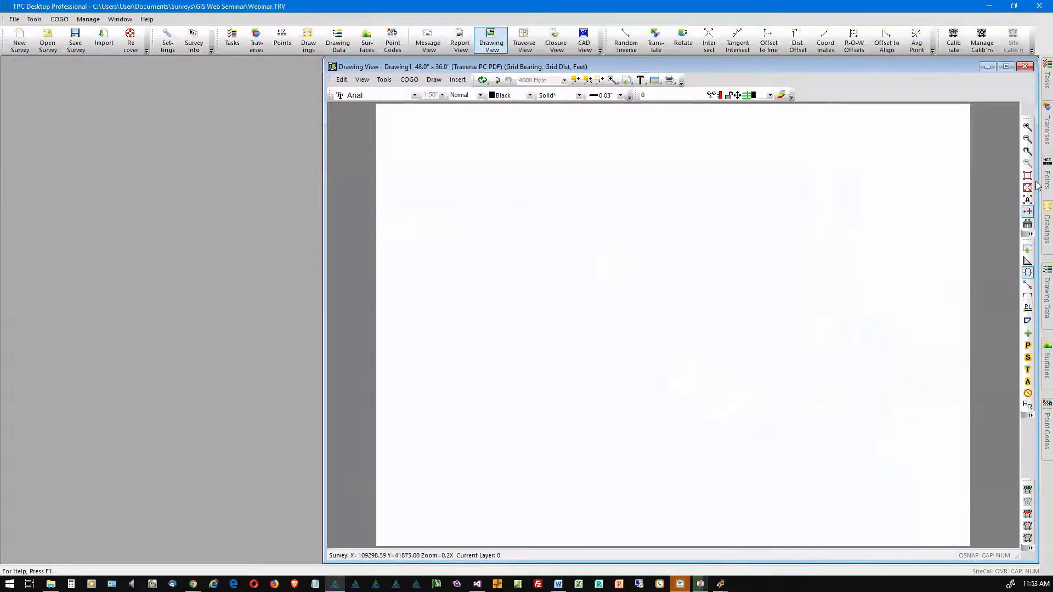
mouse_move(1038, 185)
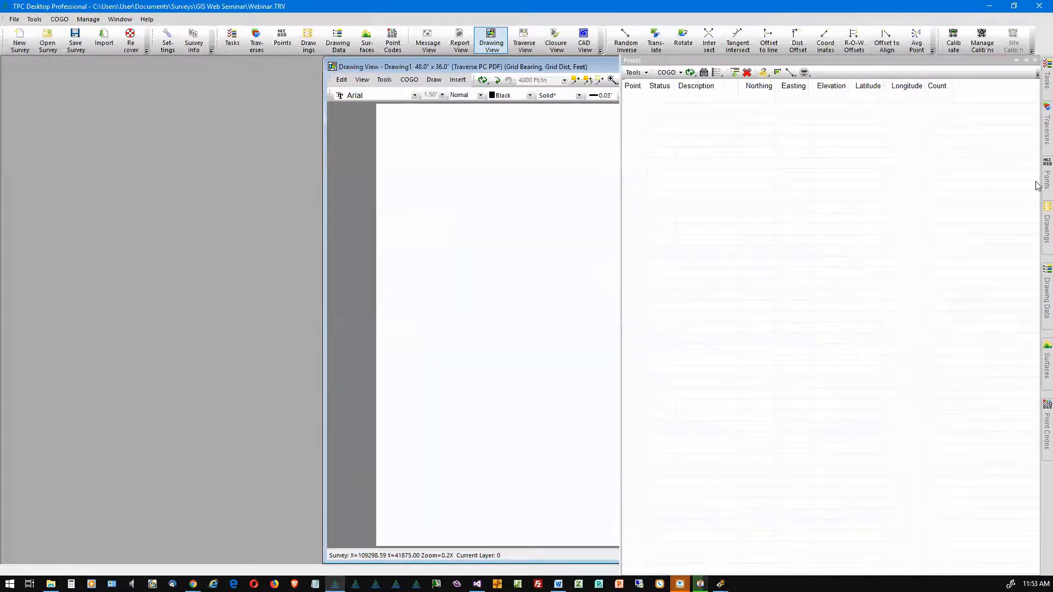
mouse_move(1038, 148)
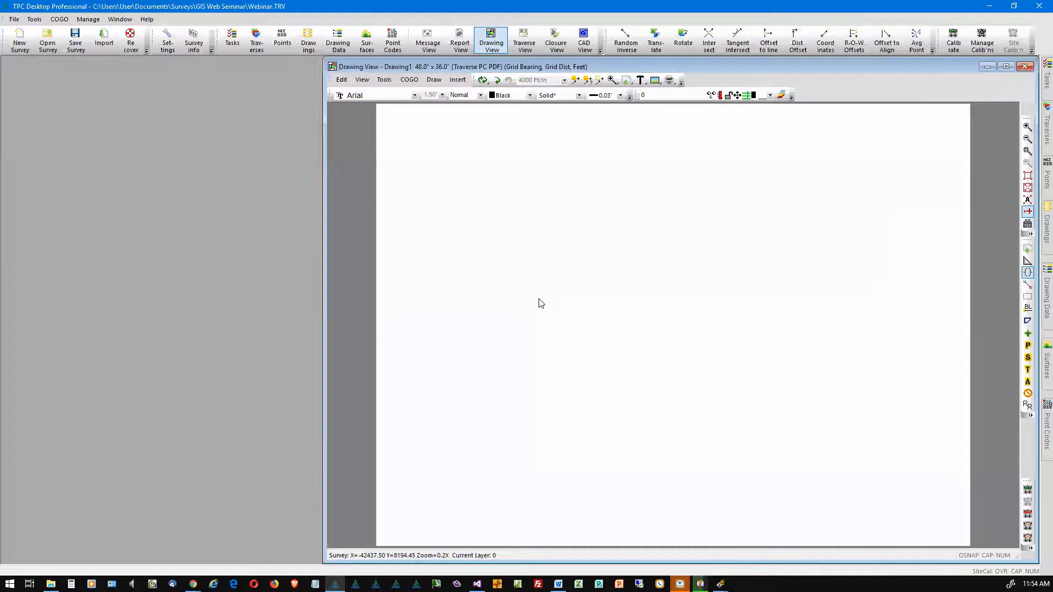
Step: Start an import with the ESRI Shape type and review its settings, accepting them as they are
click(15, 21)
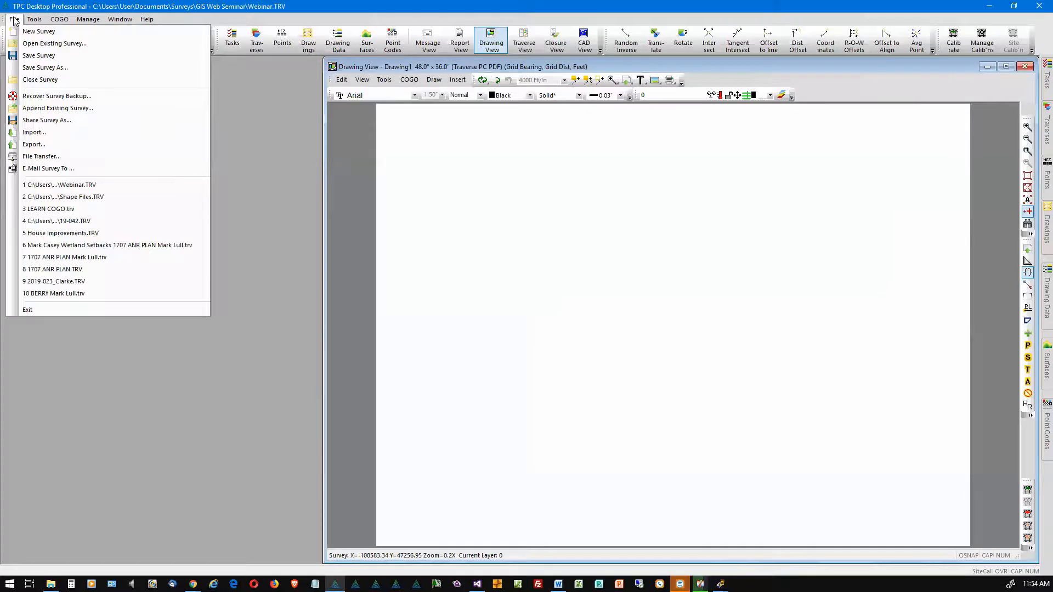
click(32, 133)
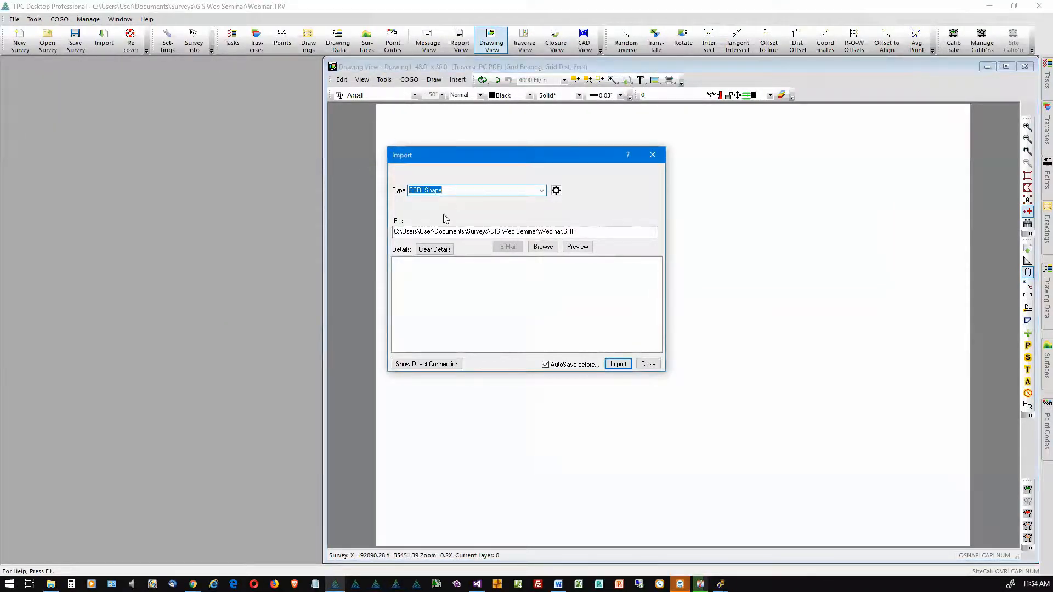
click(542, 191)
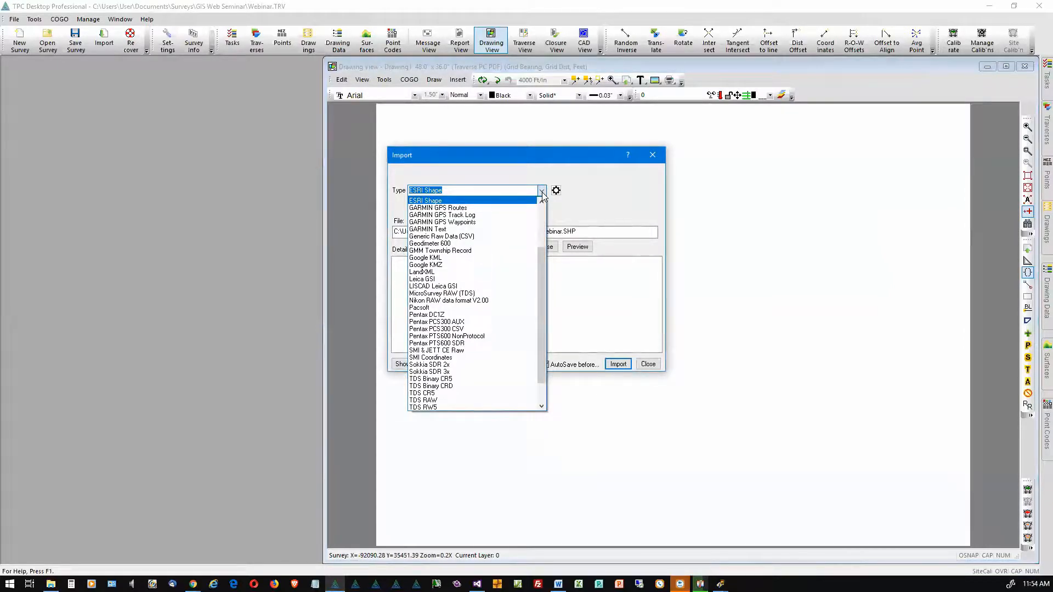
click(542, 192)
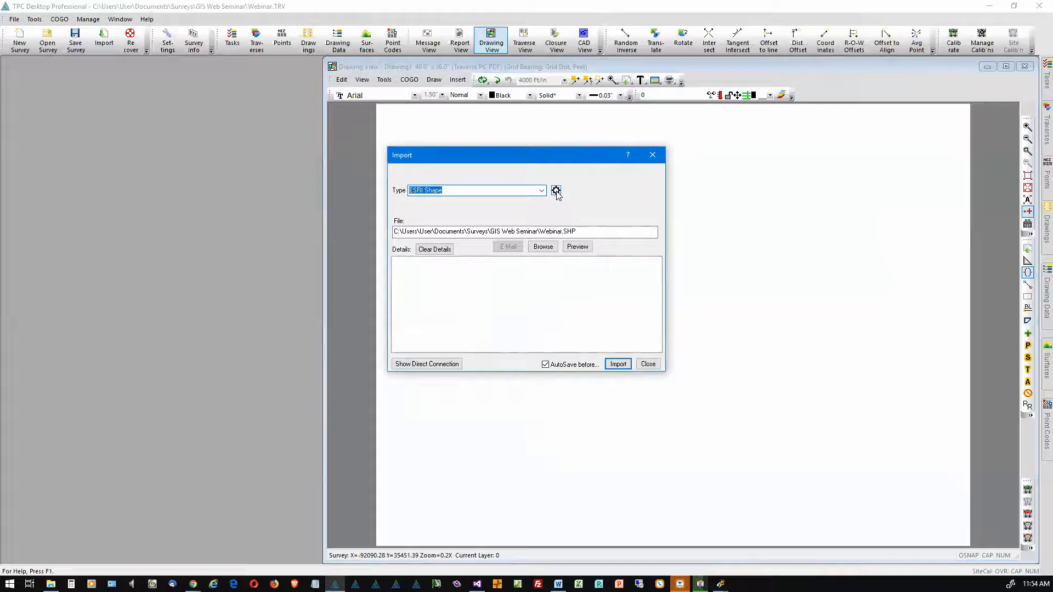
click(556, 191)
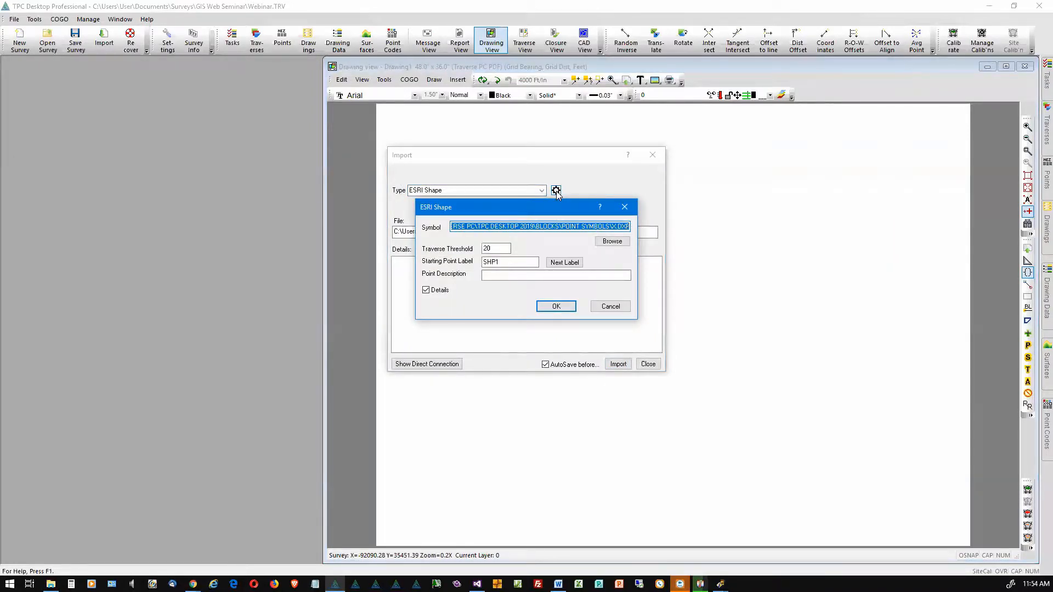
click(555, 308)
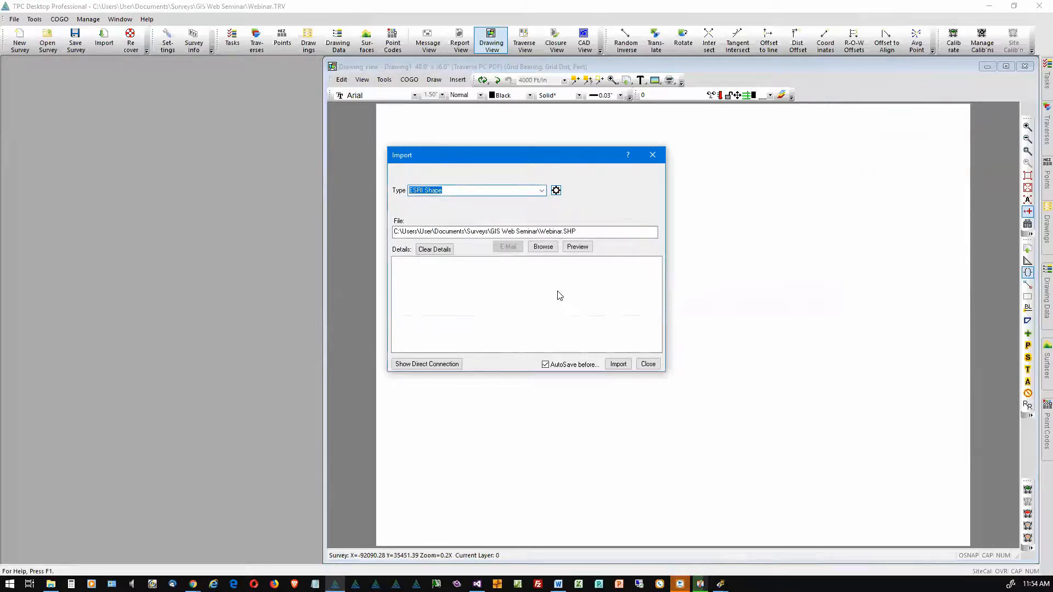
Step: Choose Shp_AOI.shp in the GIS Web Seminar folder as the file to import
click(543, 247)
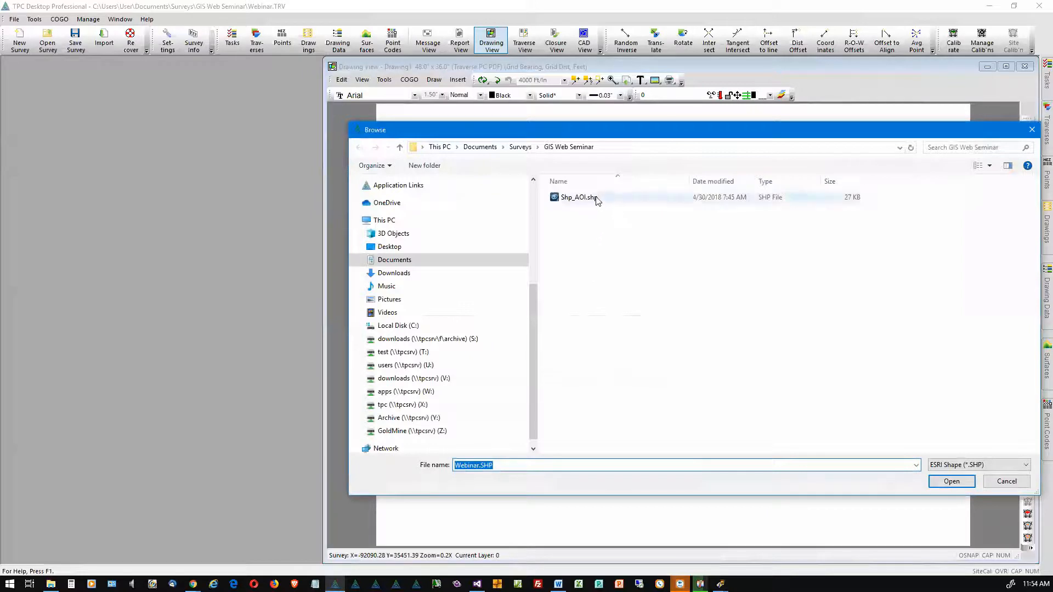
click(597, 199)
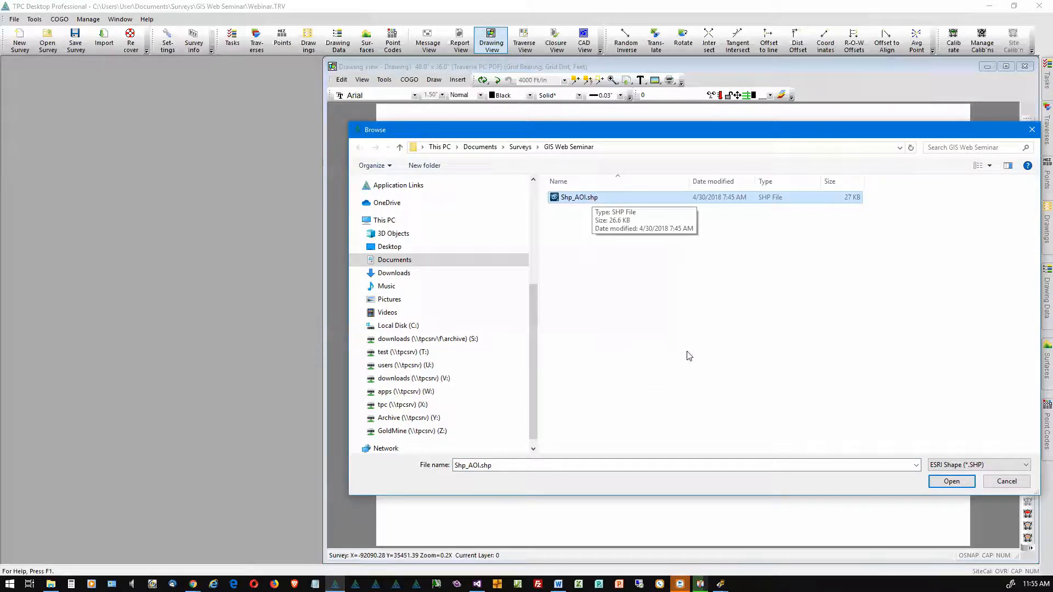
click(945, 483)
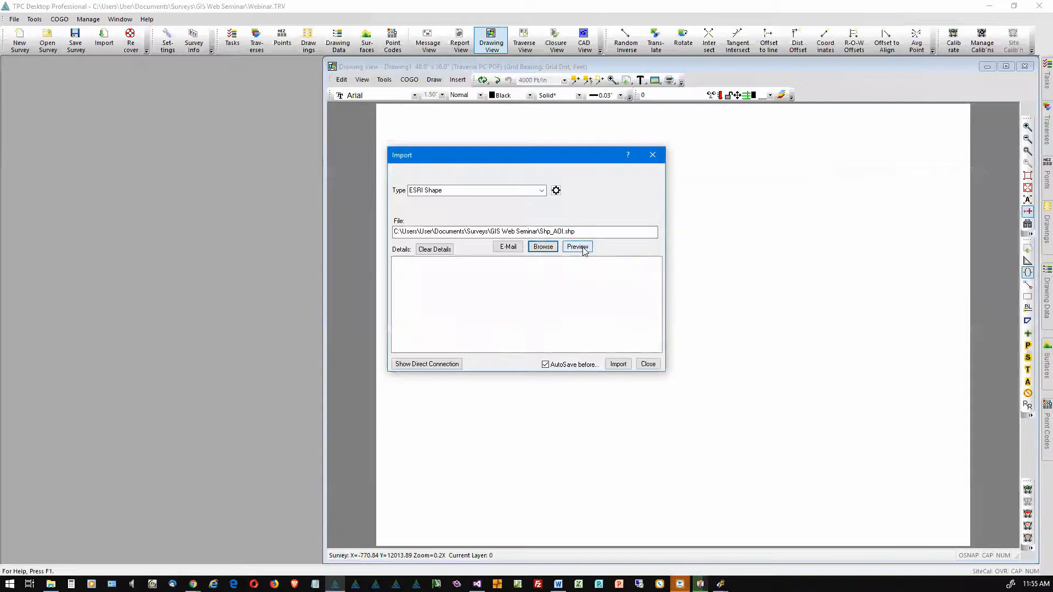
Step: Preview Shp_AOI.shp in Bentley View, fit all of its shapes in the view, and close the preview
click(585, 247)
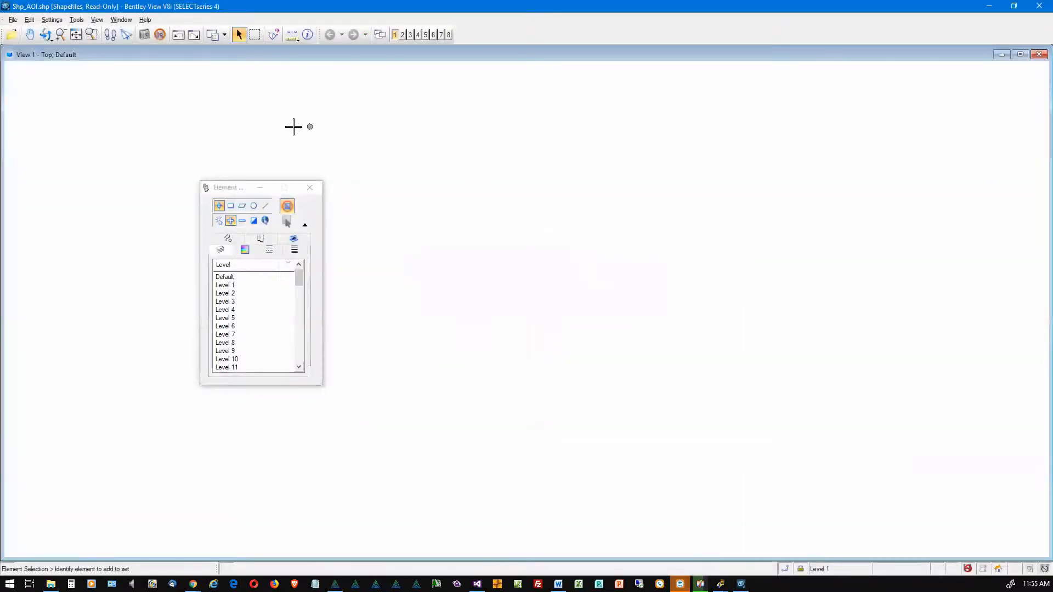
drag(228, 187, 37, 82)
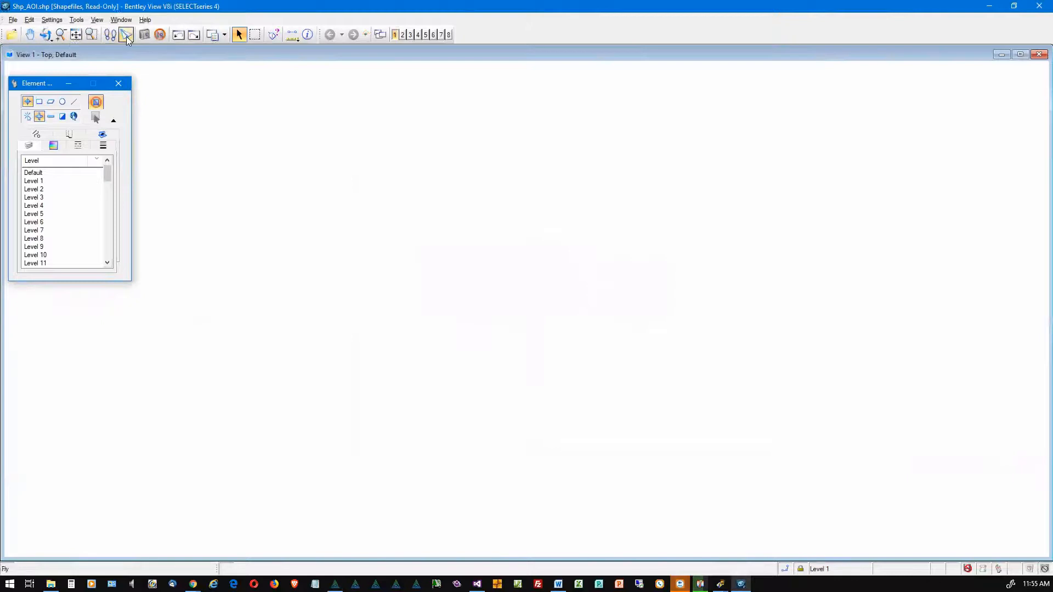
click(76, 35)
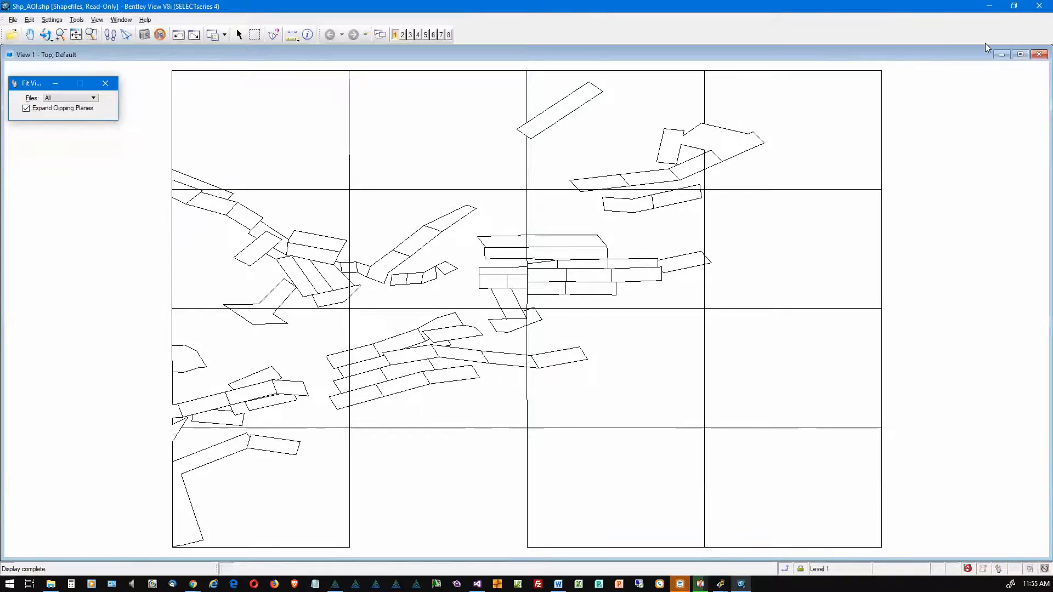
click(1039, 8)
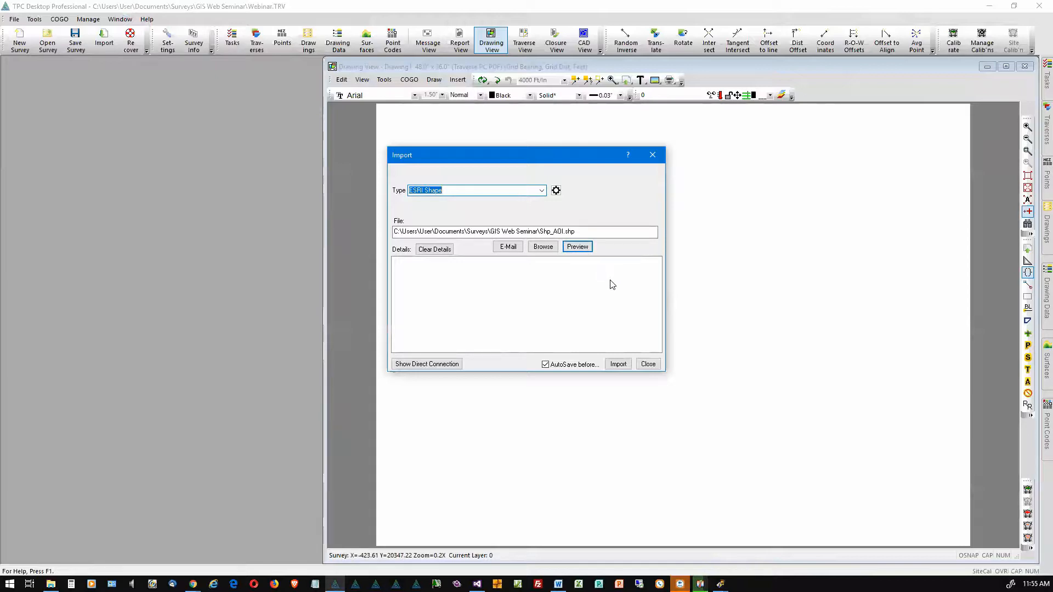
Step: Import the Shp_AOI.shp shape file into the survey, agreeing to create its traverses, and close the import dialog
click(618, 365)
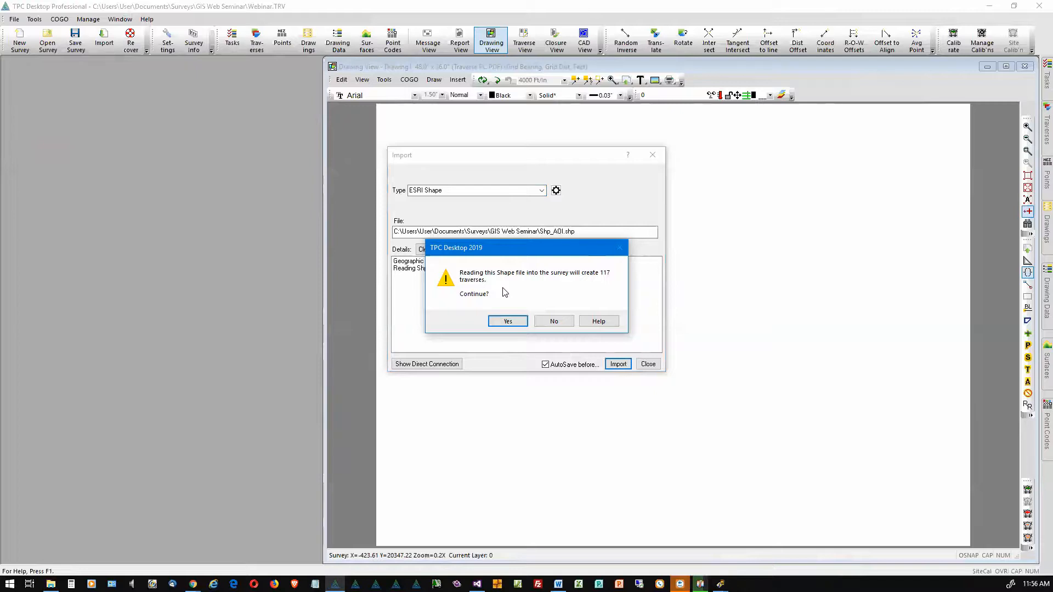
click(508, 322)
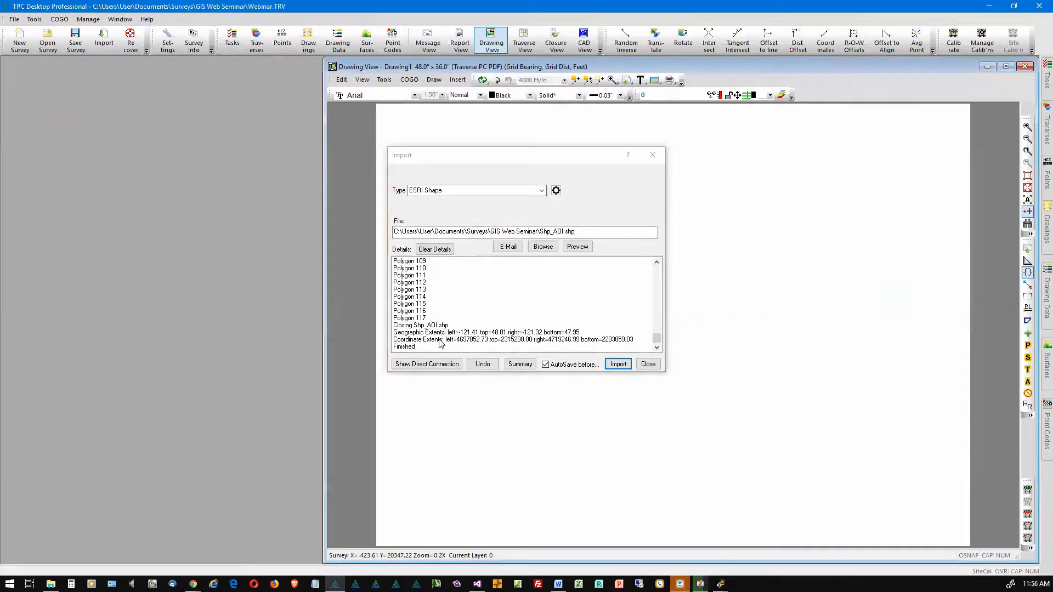
click(648, 365)
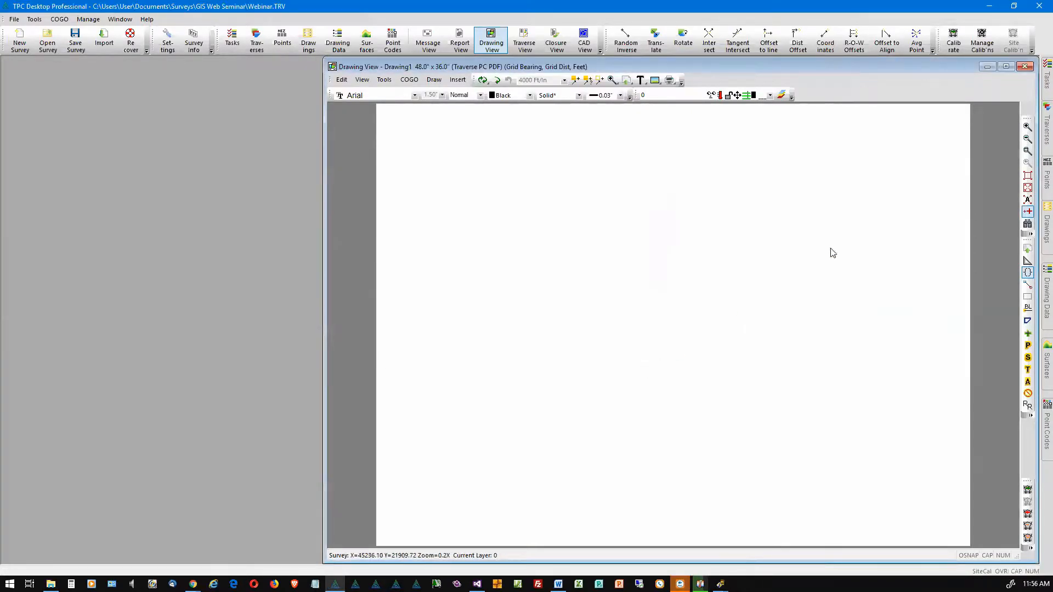
Step: Check the imported points and tag all imported traverses so that they are drawn in Drawing1
mouse_move(1038, 184)
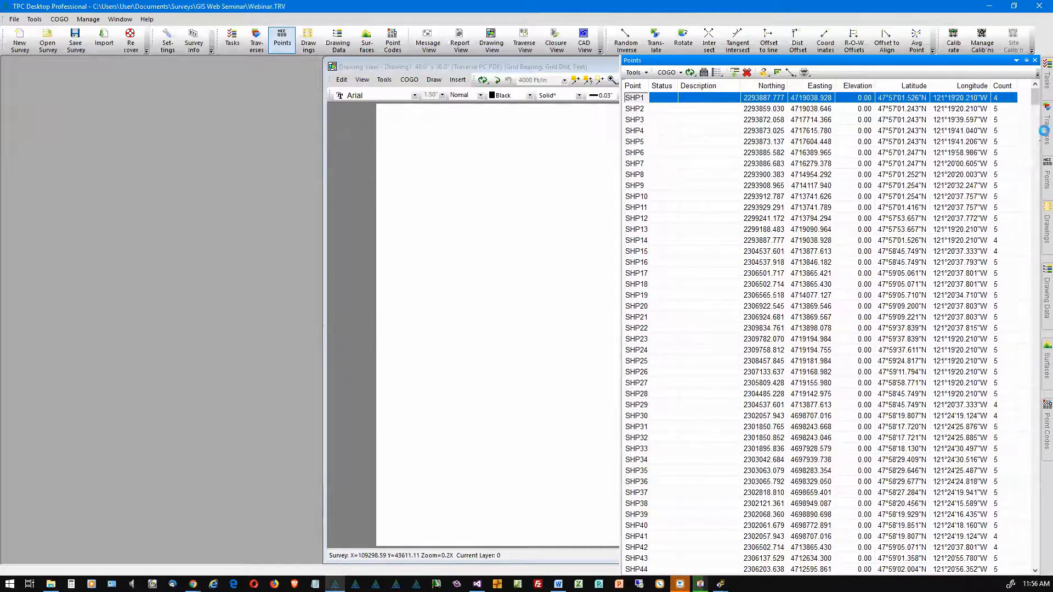
mouse_move(1038, 136)
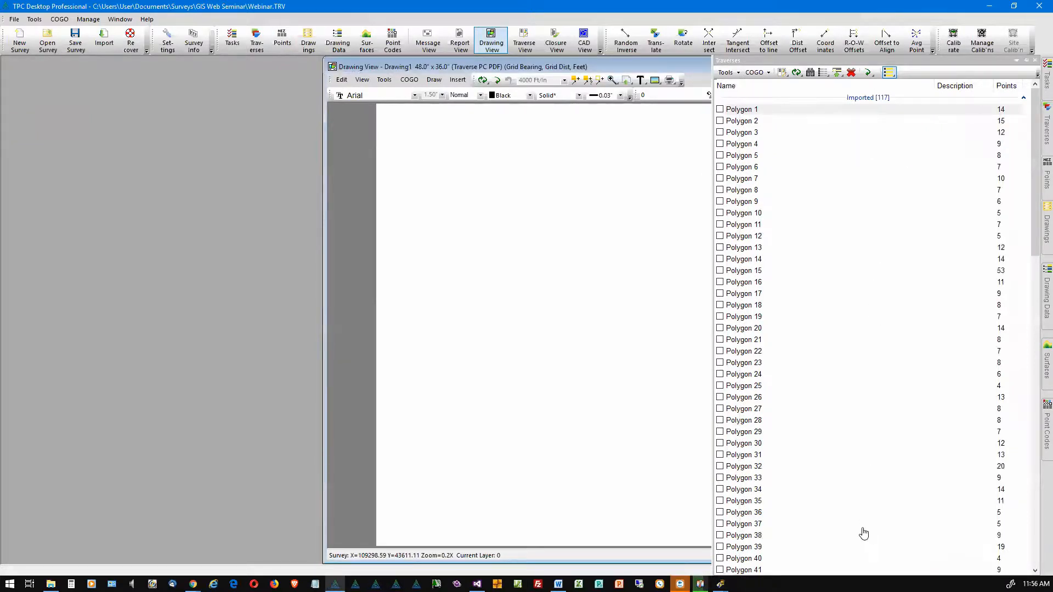
right_click(761, 112)
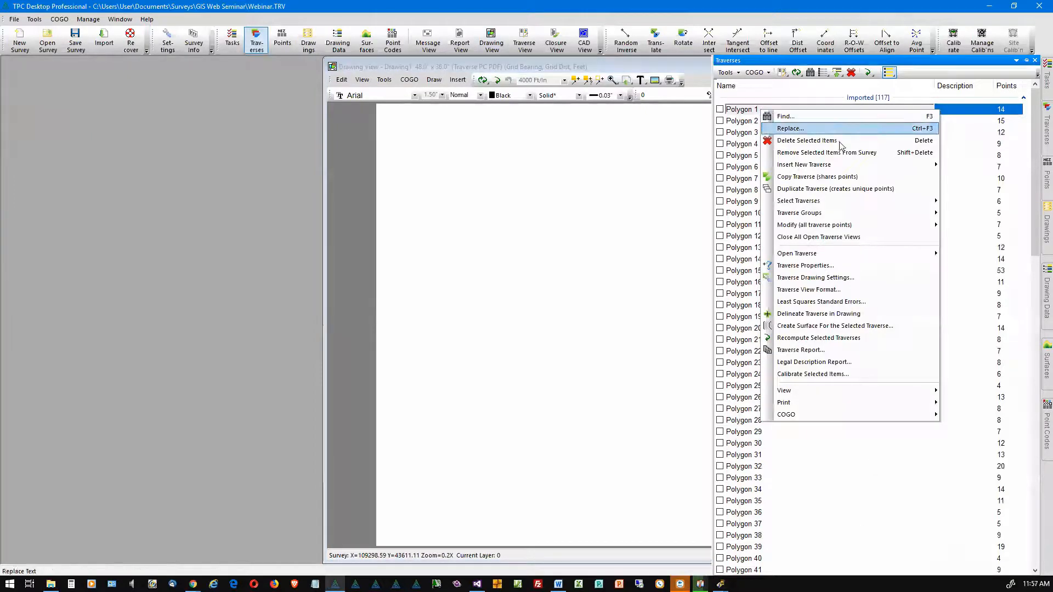
mouse_move(835, 205)
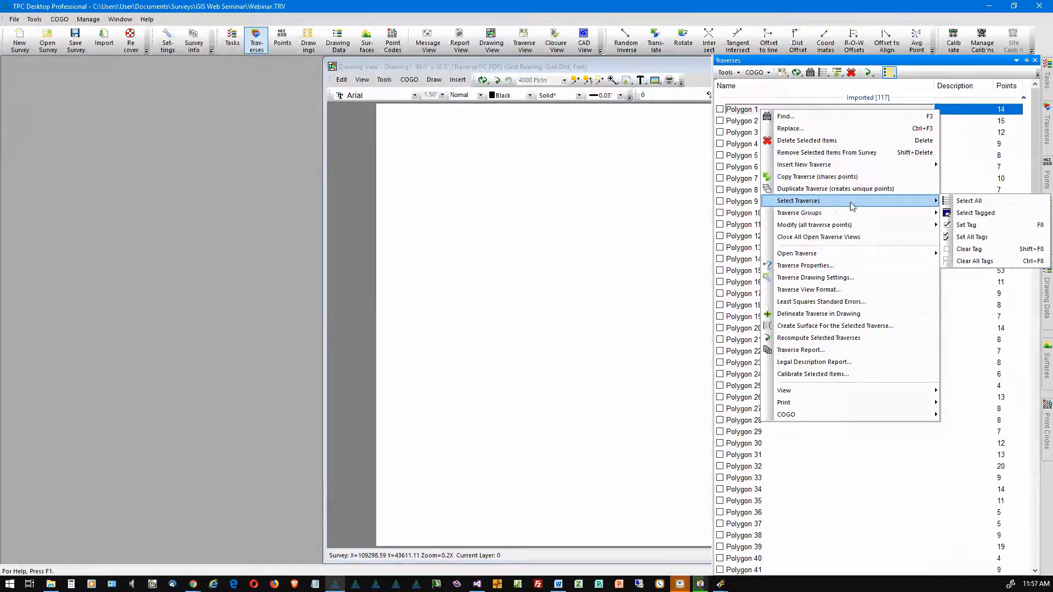
click(983, 242)
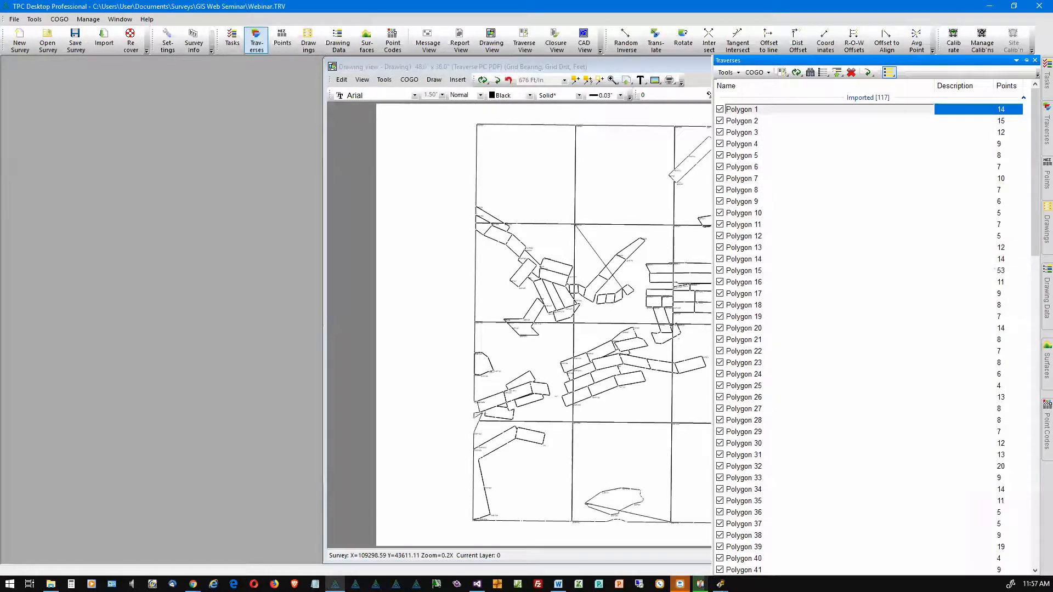
click(407, 306)
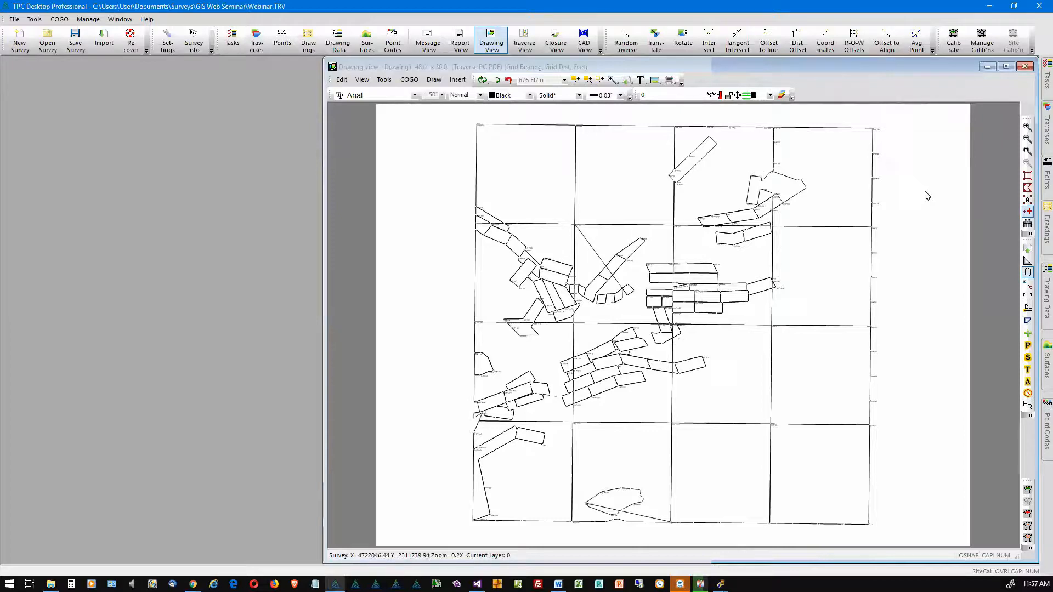
Step: Select the traverses Polygon 1 through Polygon 23, clear their tags together, and tag them again
click(1047, 129)
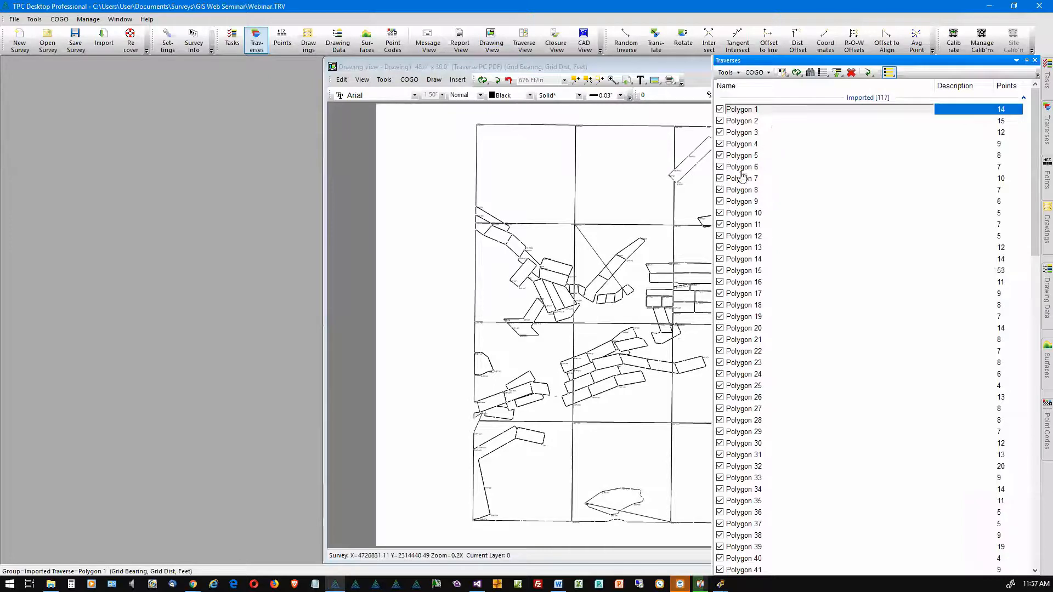
shift+click(749, 364)
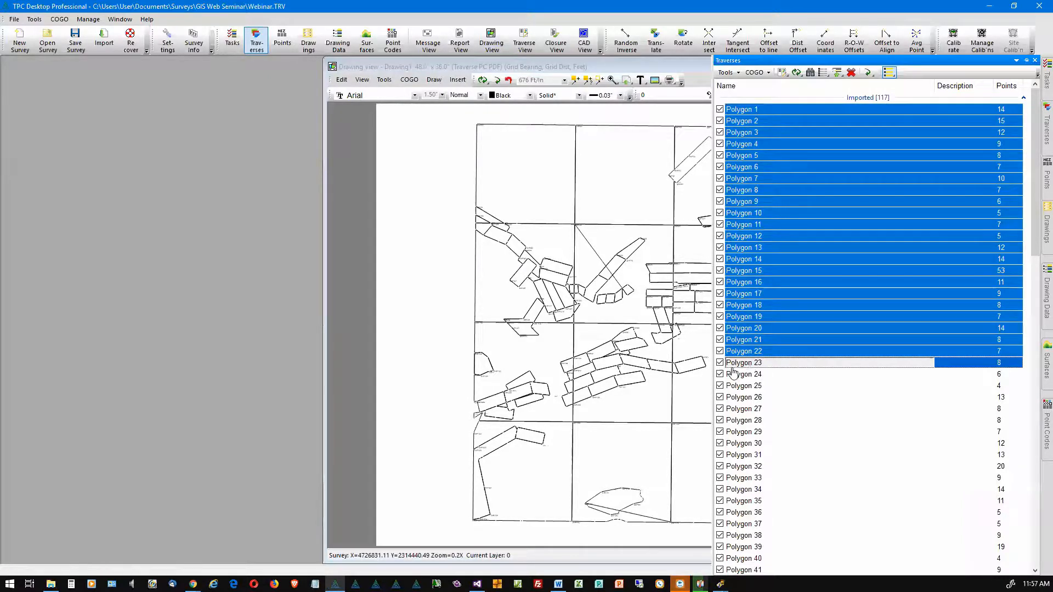
click(720, 364)
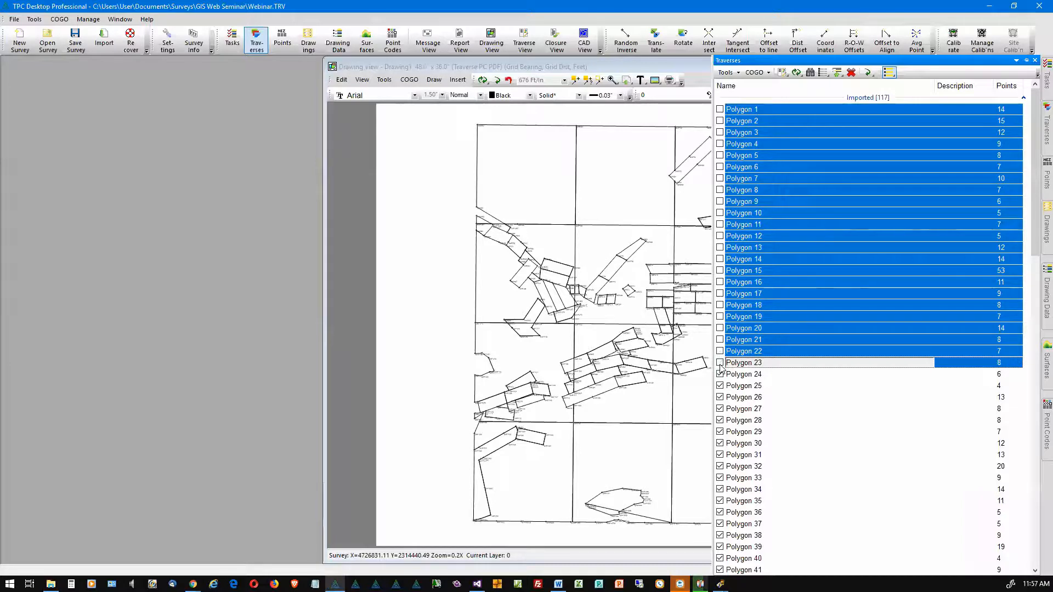
click(721, 364)
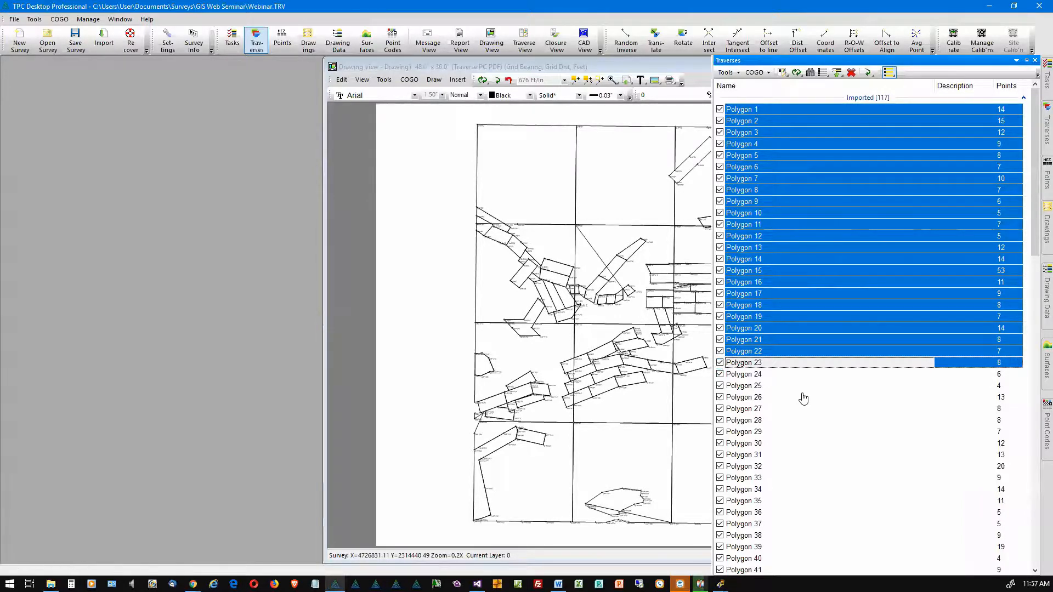
click(627, 199)
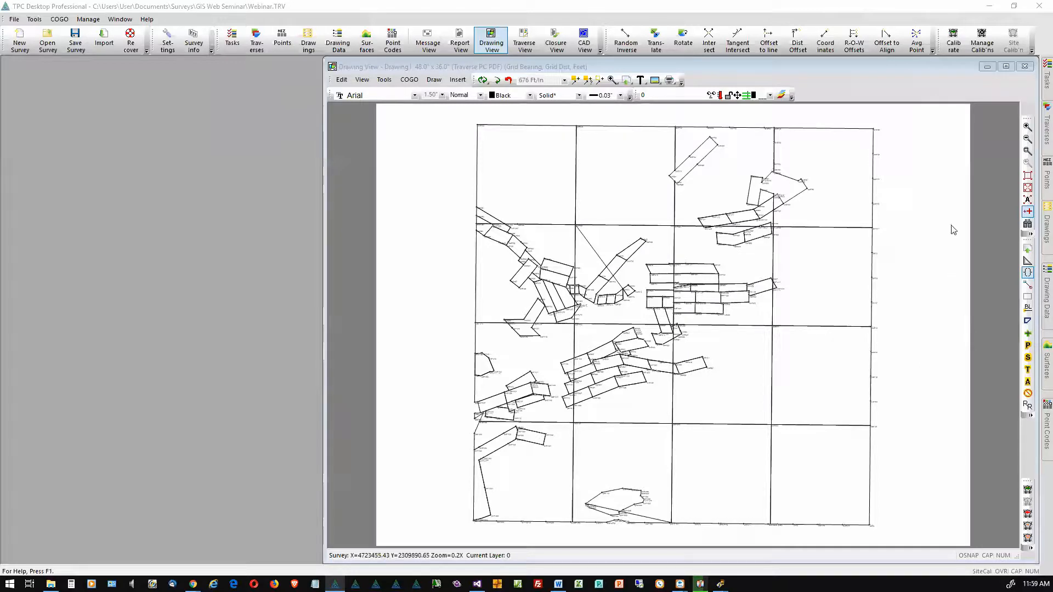
Step: Select all tagged traverses in the traverses list
mouse_move(1038, 144)
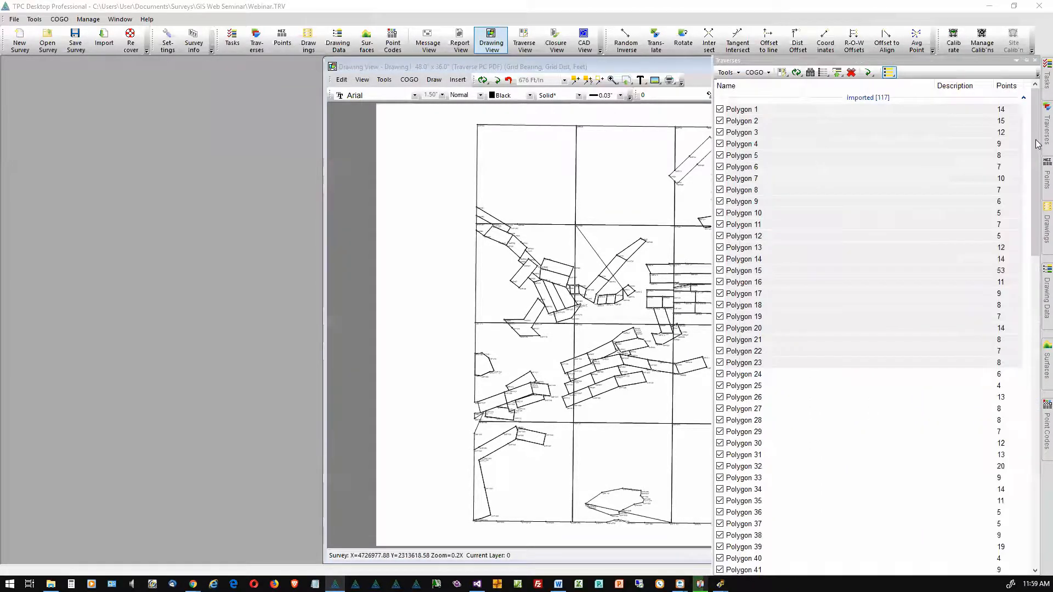
click(755, 111)
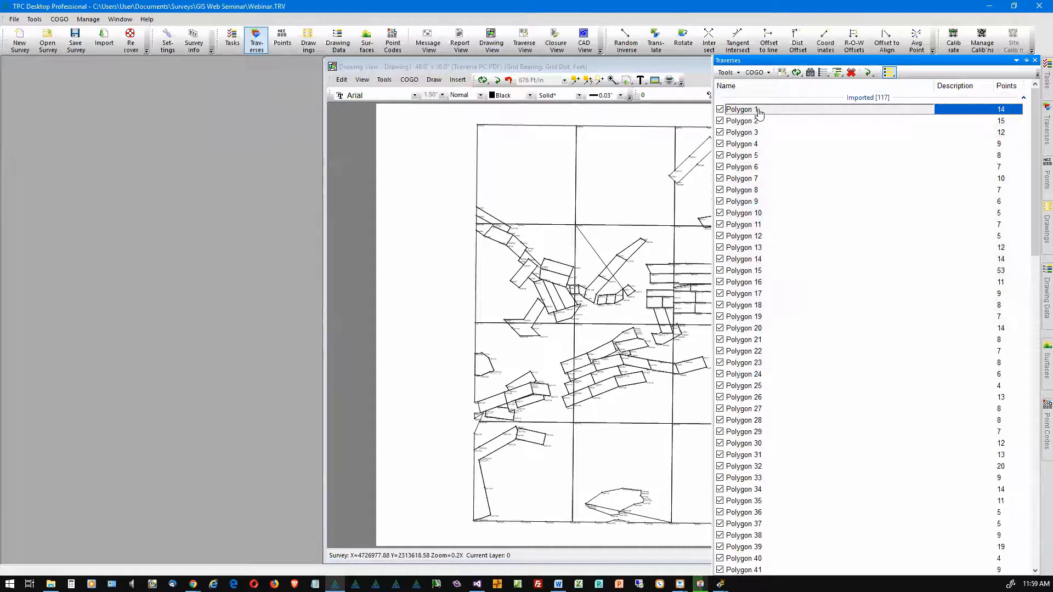
right_click(759, 113)
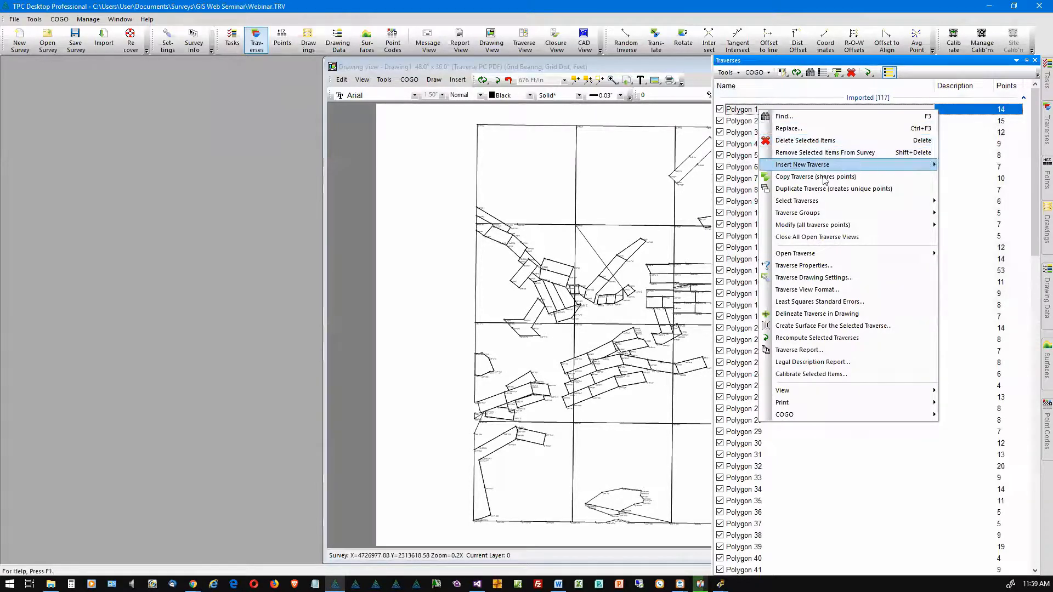
mouse_move(821, 203)
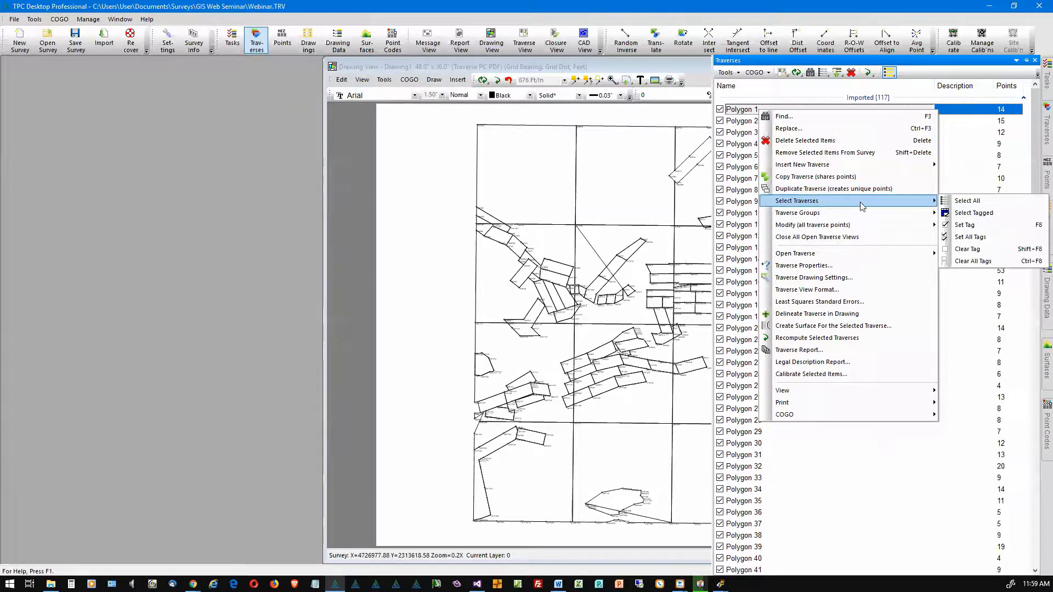
click(976, 212)
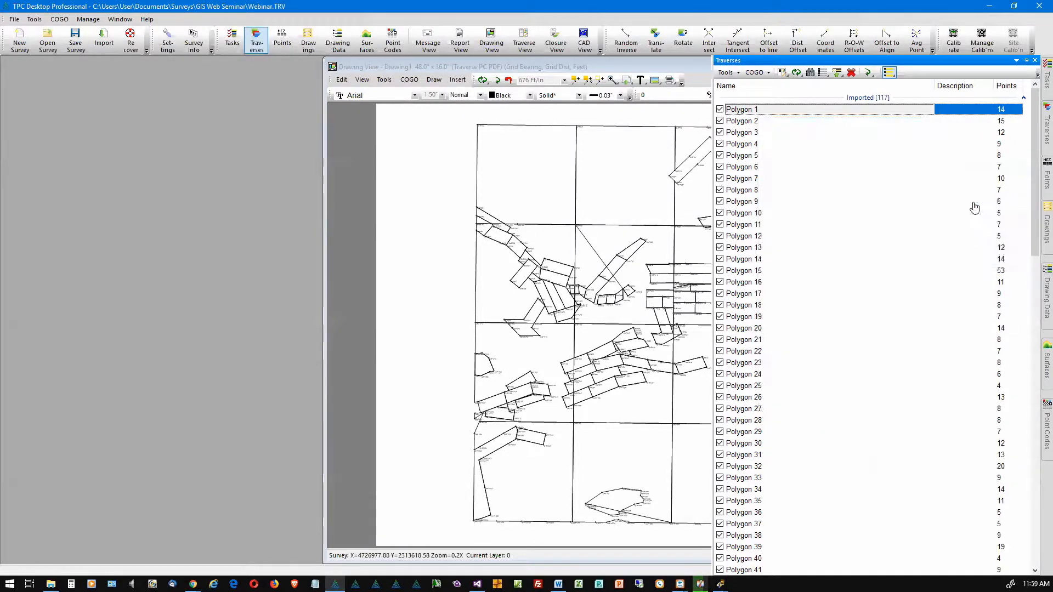
Step: Set the selected traverses to draw in Fuchsia with 0.03" lines, no point labels and no symbols
right_click(854, 115)
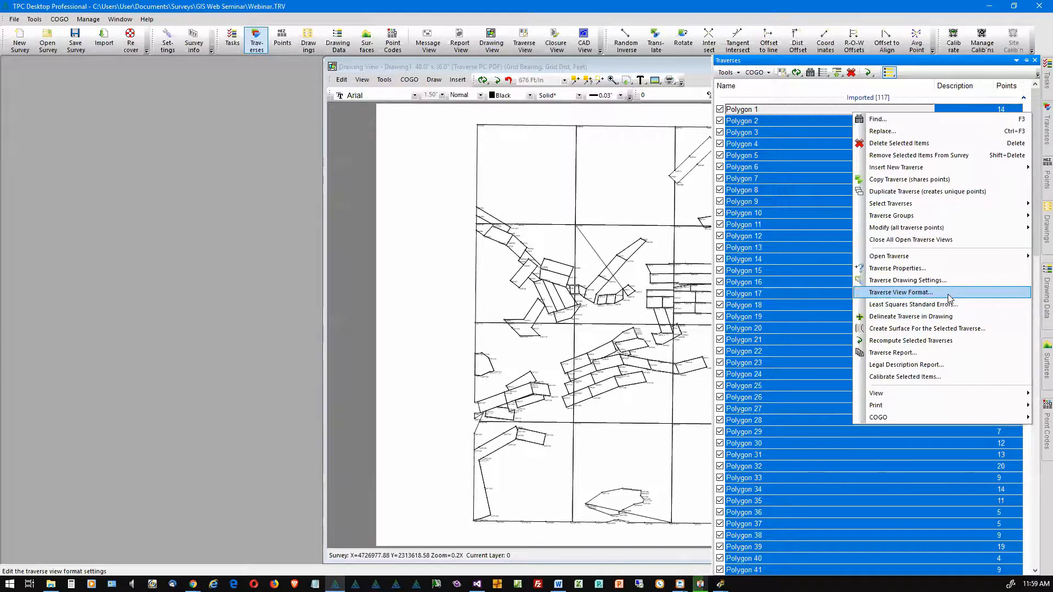
click(930, 281)
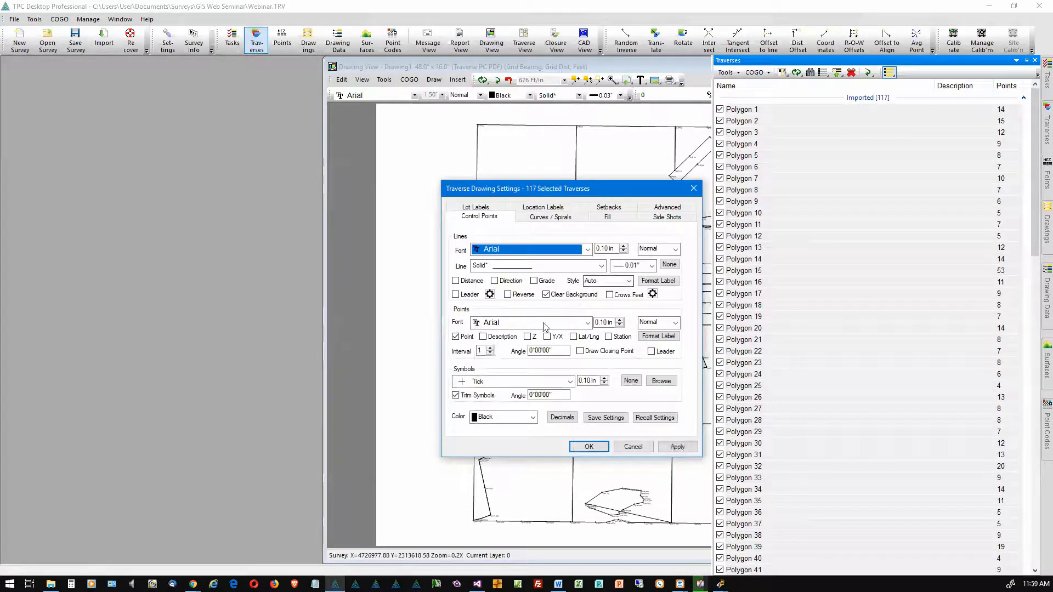
click(652, 266)
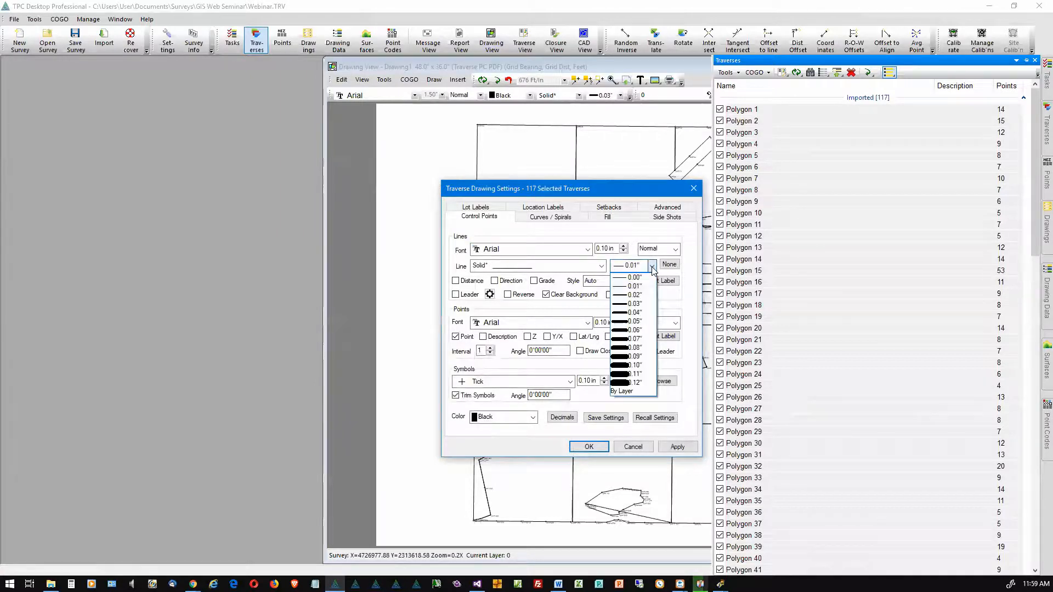
click(636, 304)
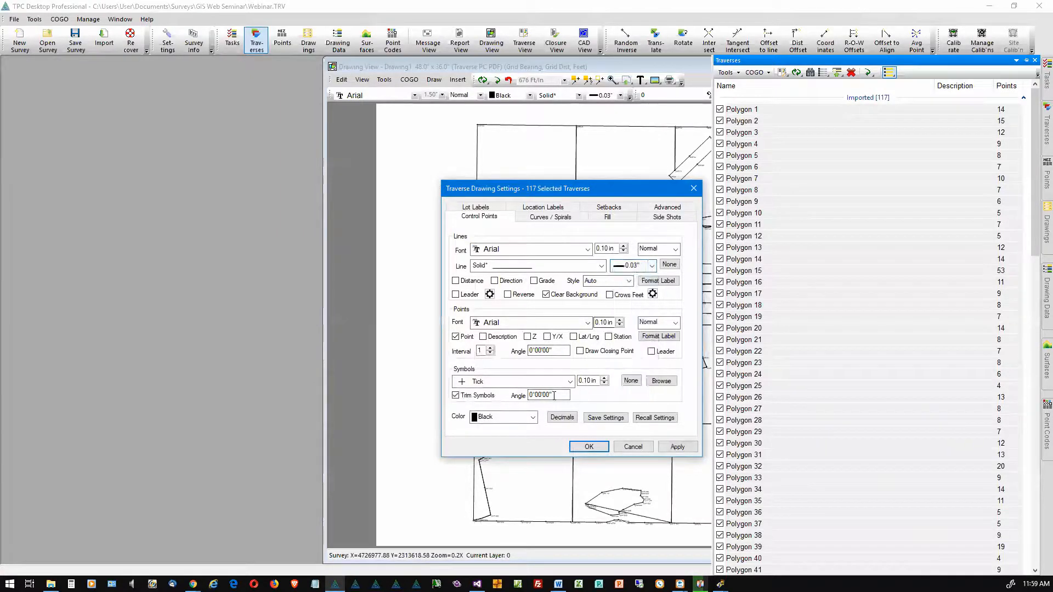
click(533, 418)
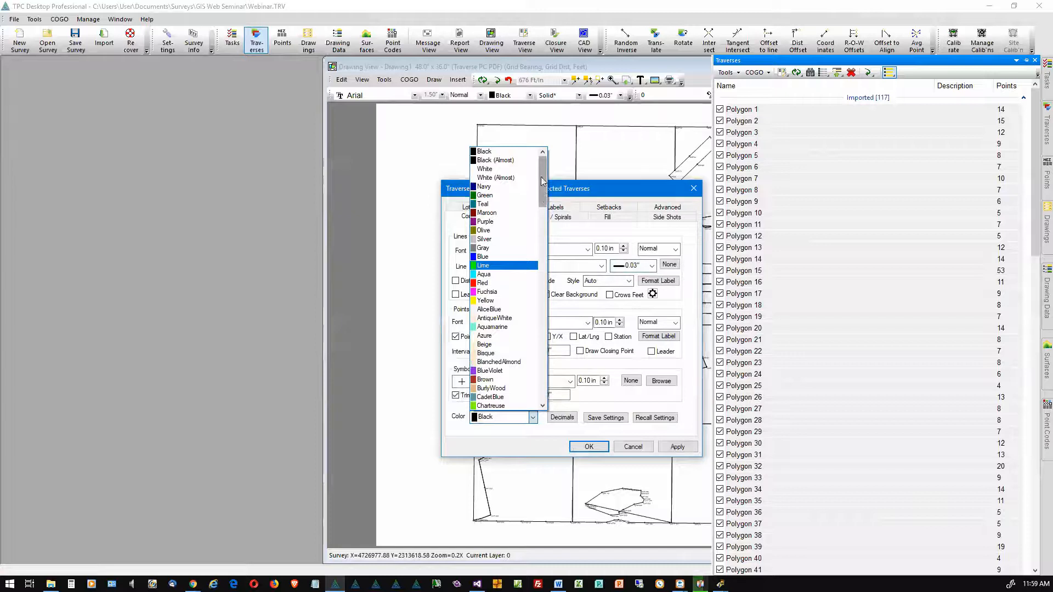
click(494, 292)
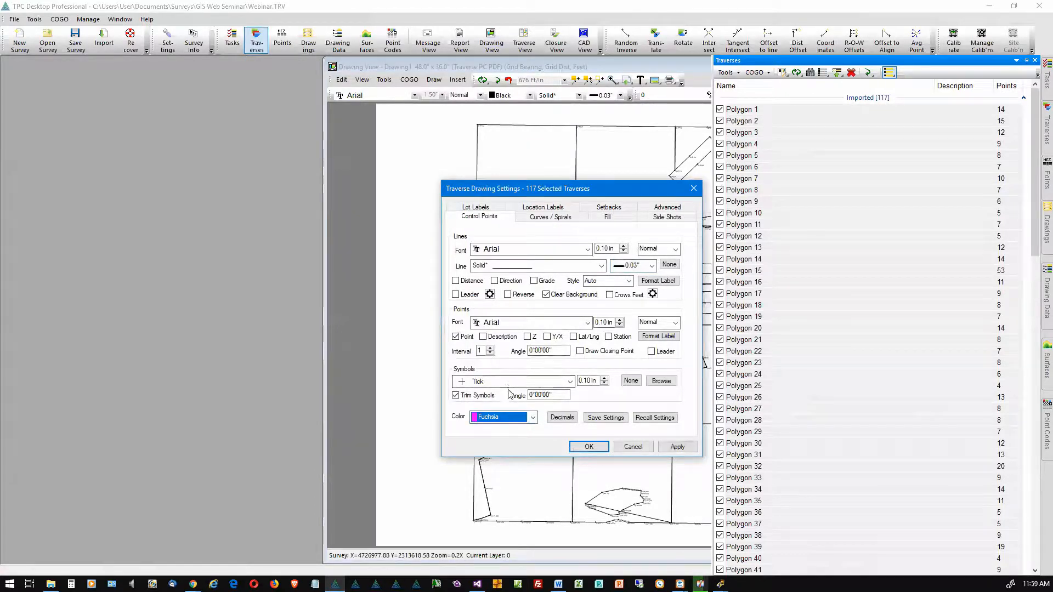
click(456, 337)
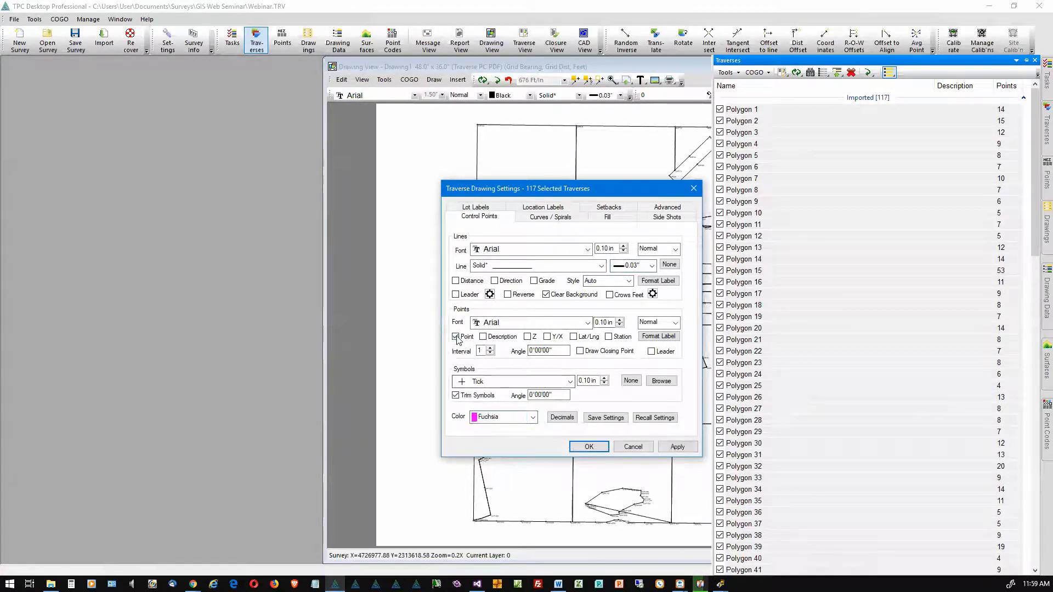
click(631, 382)
click(597, 446)
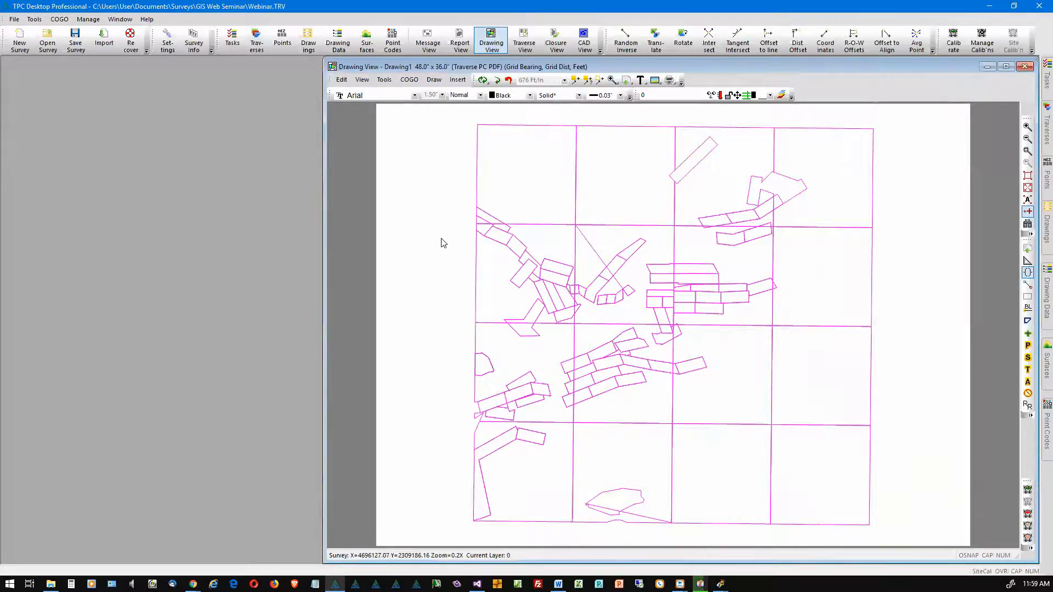
Step: Export the selected traverses as the Google KMZ file Webinar.kmz, skipping the survey save and accepting the KMZ settings
click(14, 19)
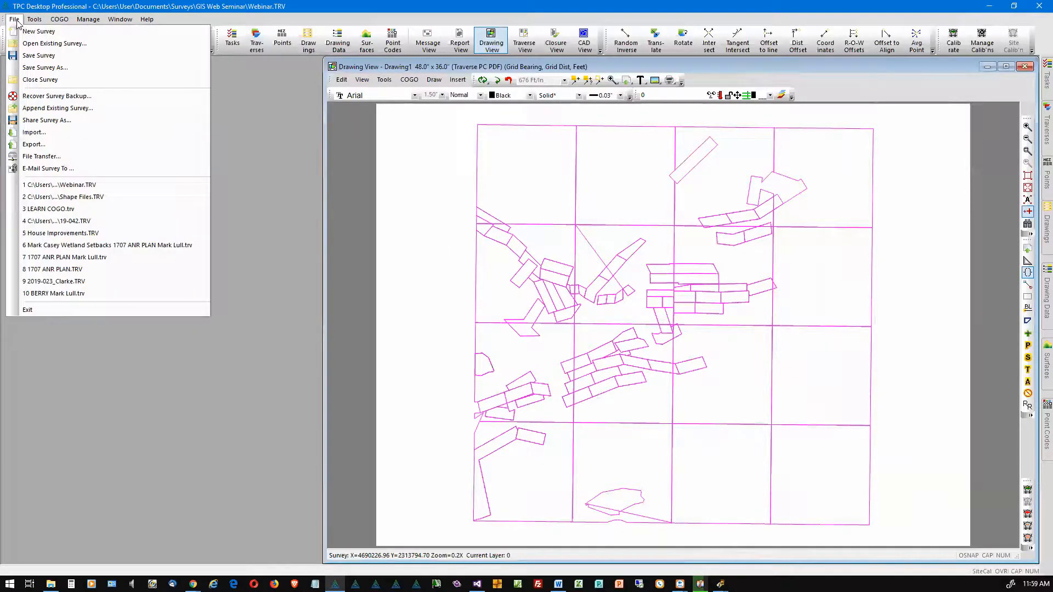
click(33, 144)
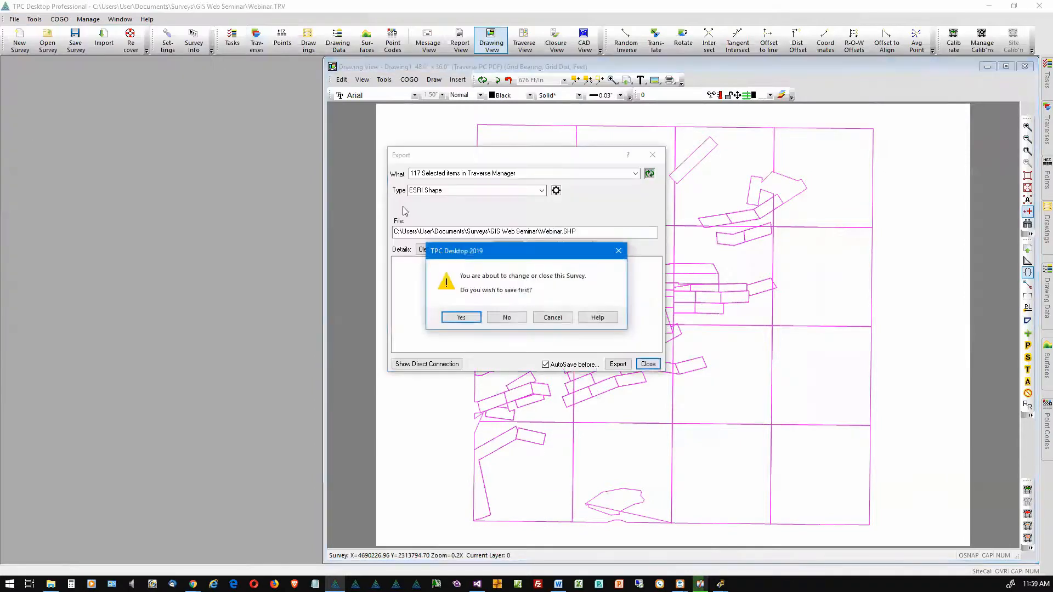
click(507, 318)
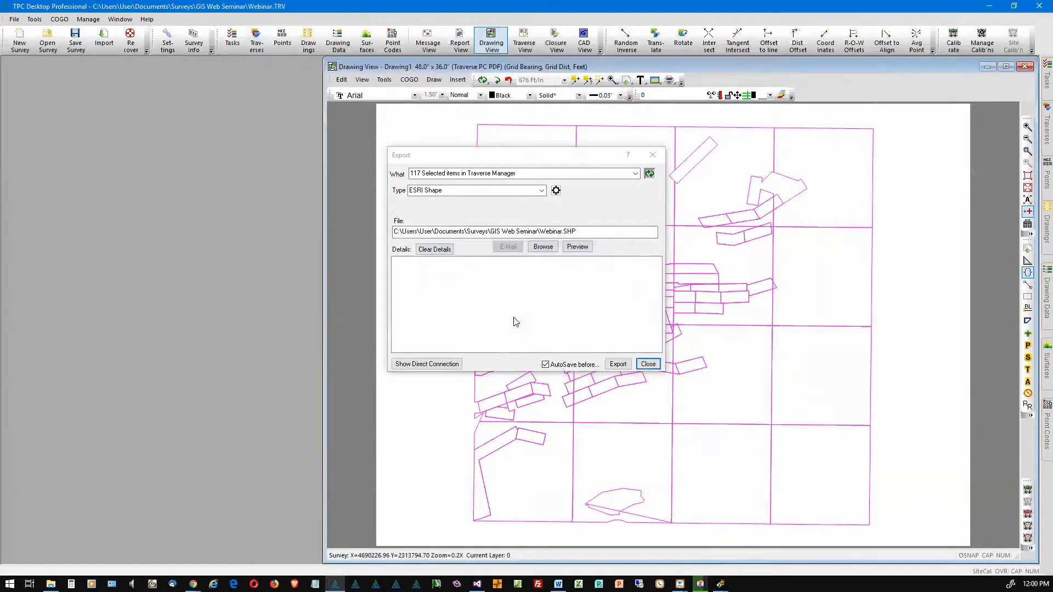
click(542, 191)
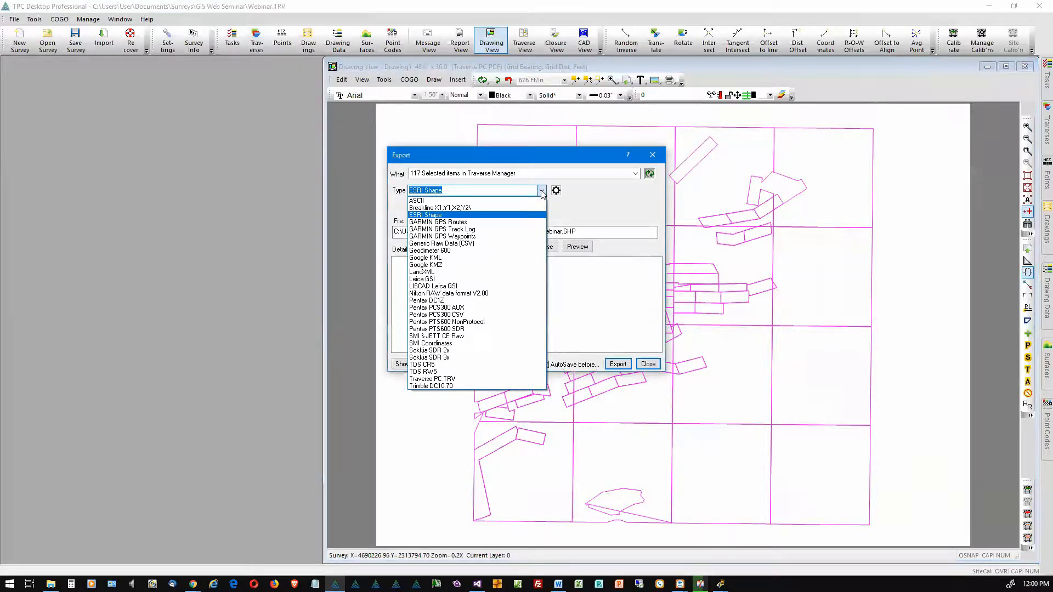
click(445, 266)
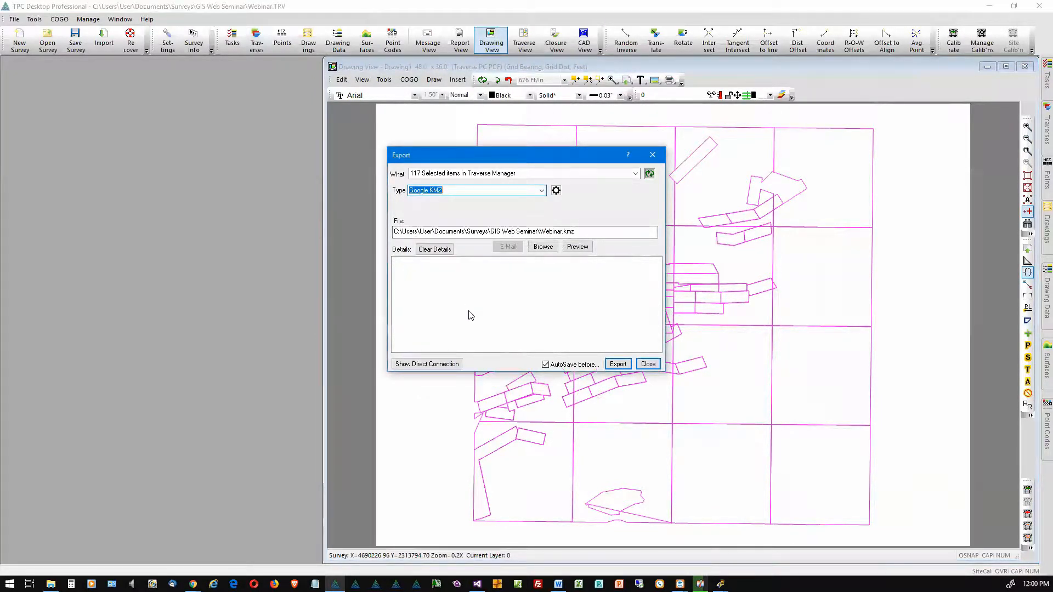
click(556, 190)
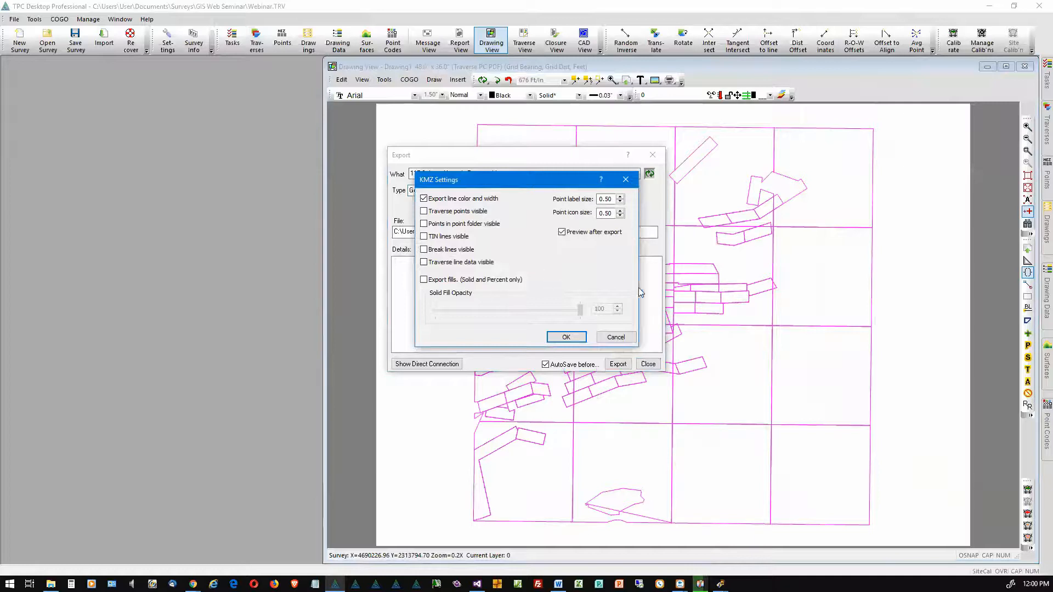
click(566, 337)
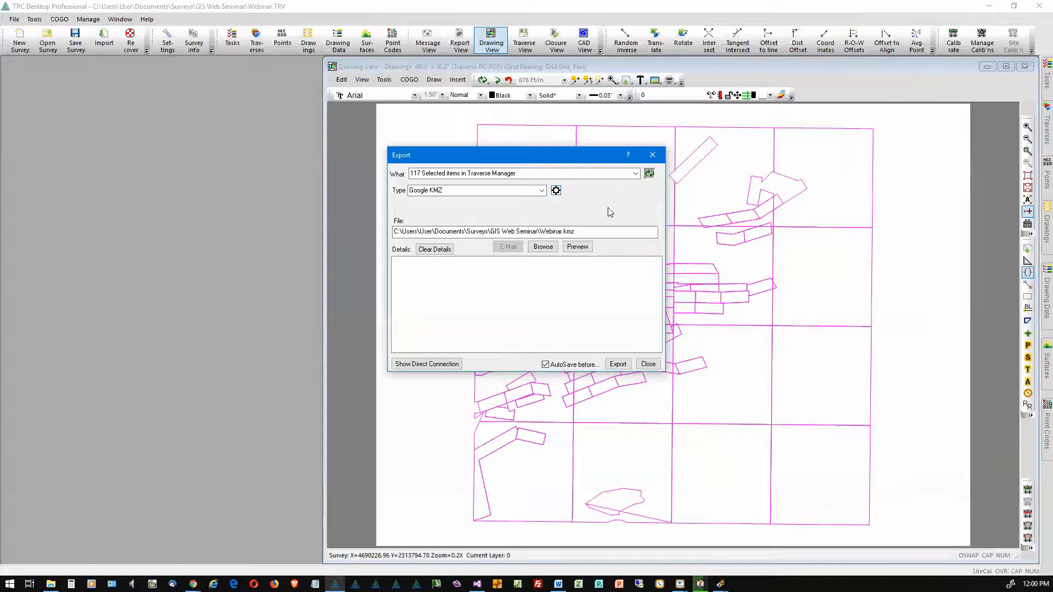
click(617, 365)
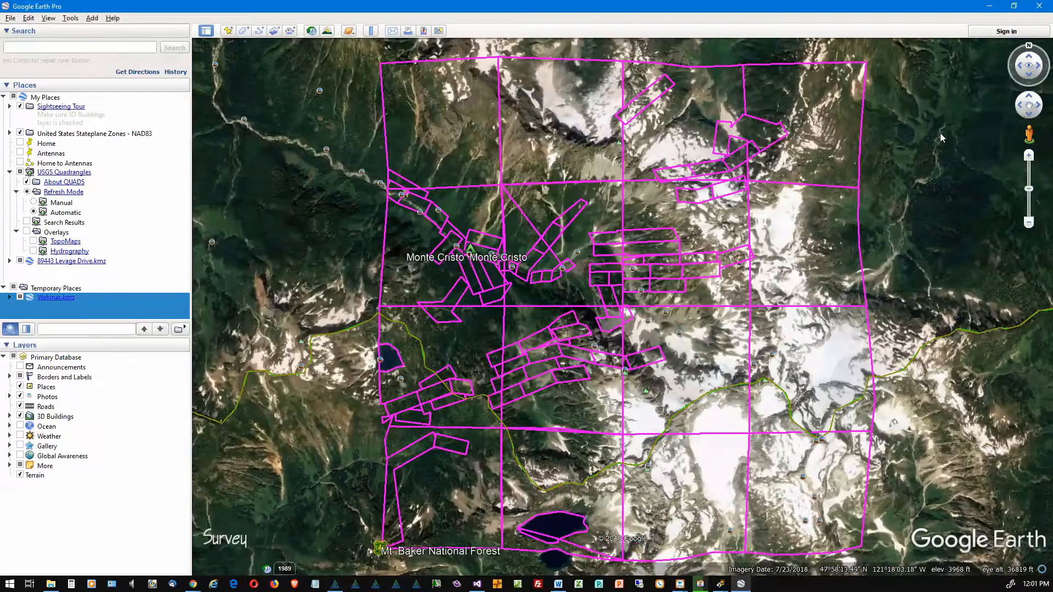
Step: Close the Google Earth preview of the exported traverses and close the export dialog
click(1039, 6)
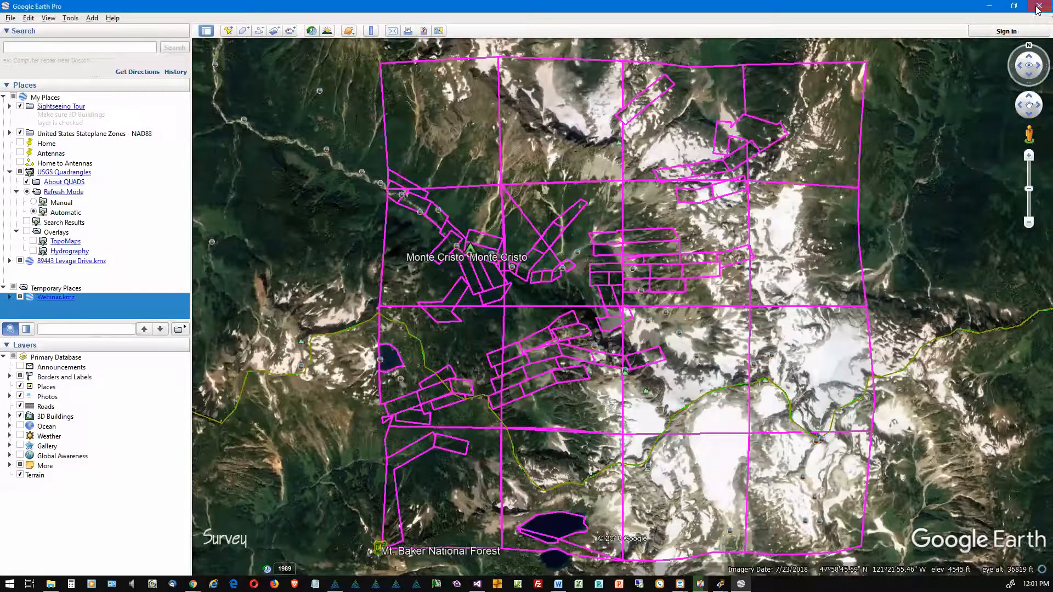
click(597, 307)
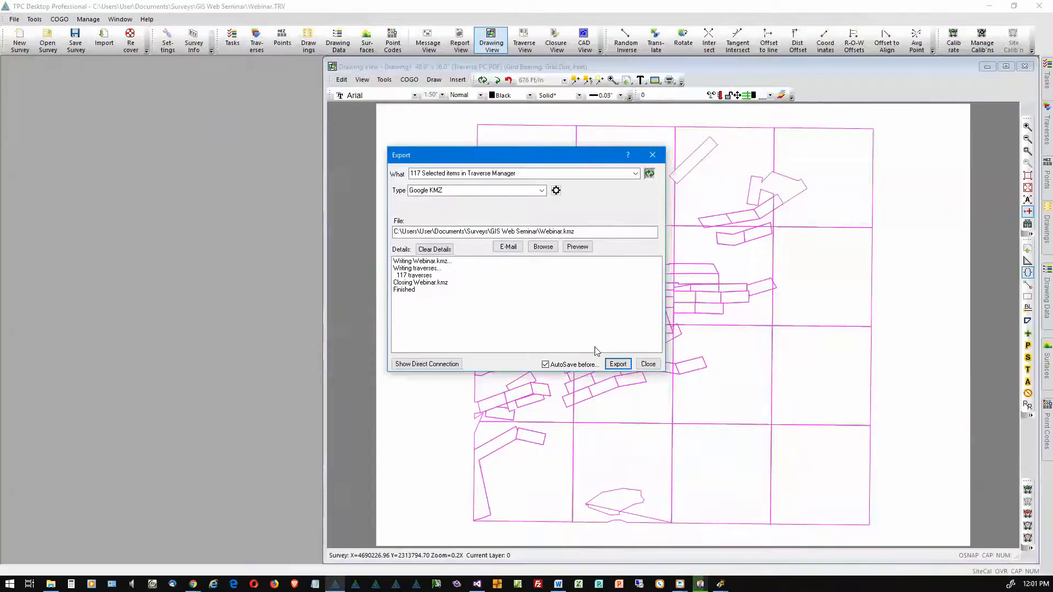
click(648, 364)
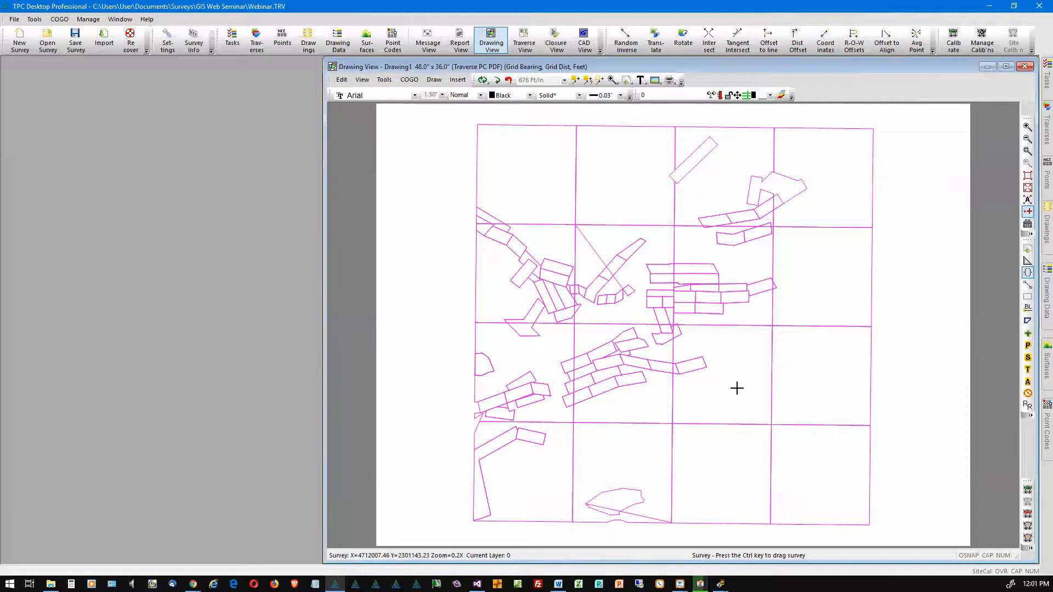
Step: Check the survey's points and untag all selected traverses so that Drawing1 is cleared
click(1047, 175)
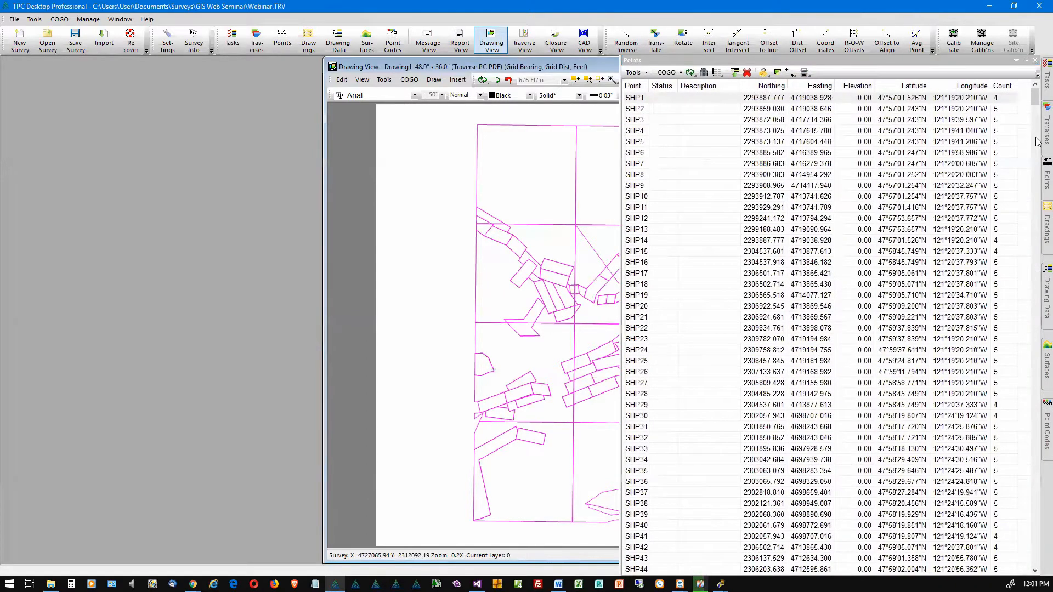
click(1038, 141)
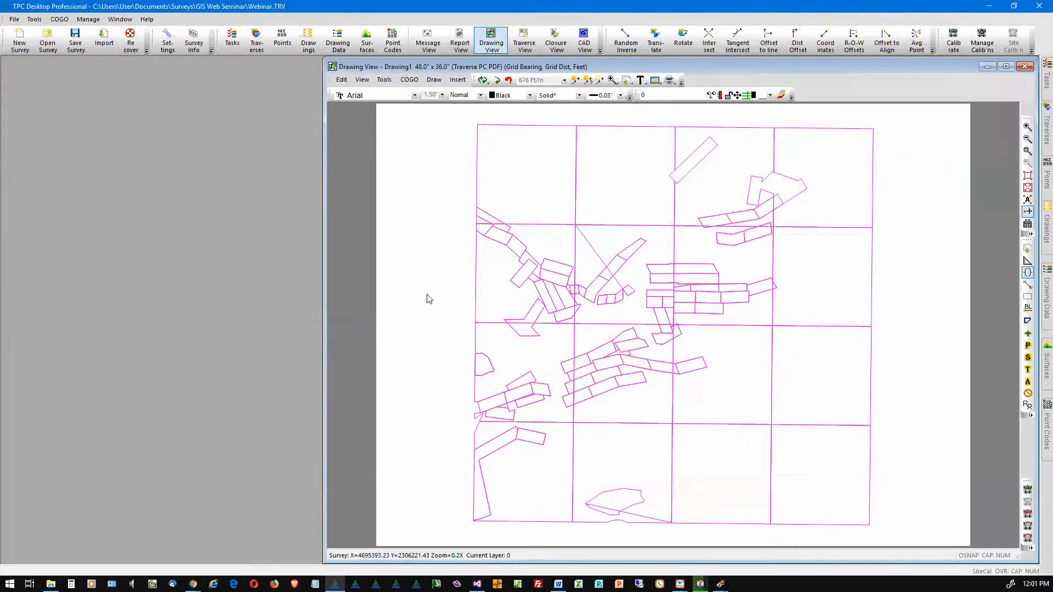
click(1042, 131)
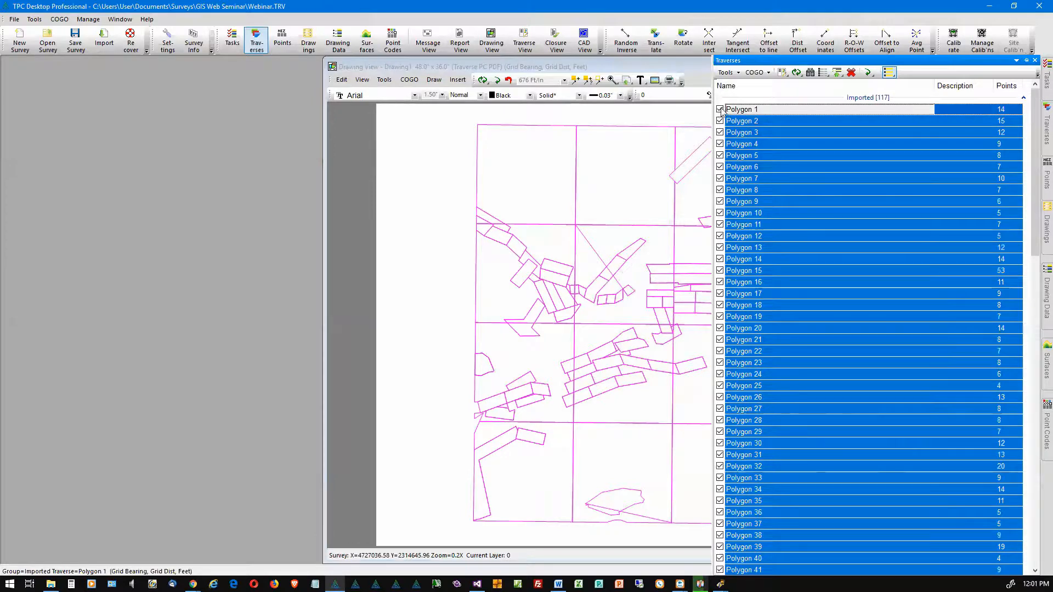
click(720, 109)
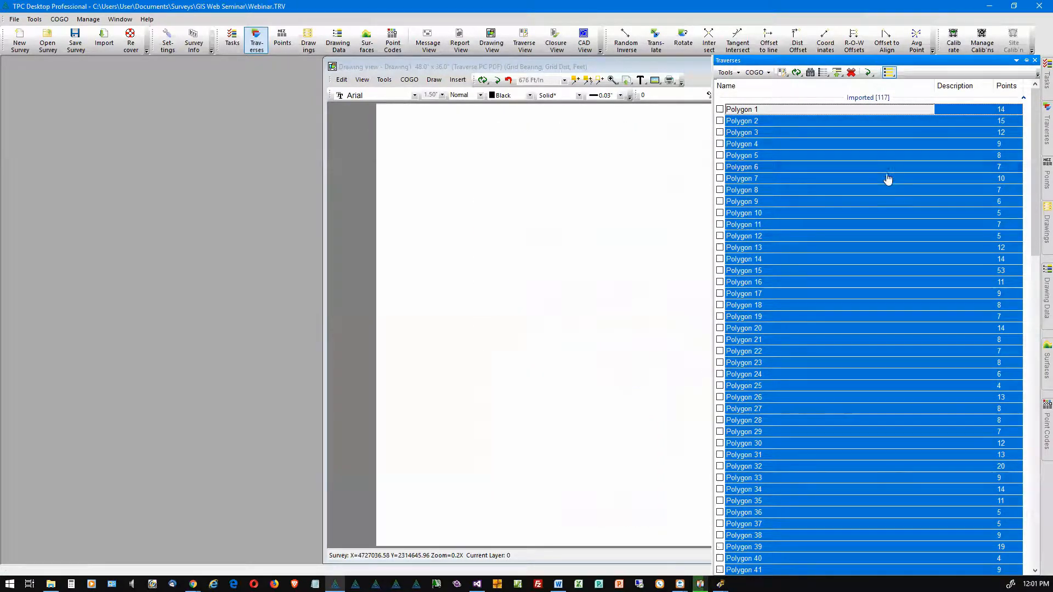
click(665, 237)
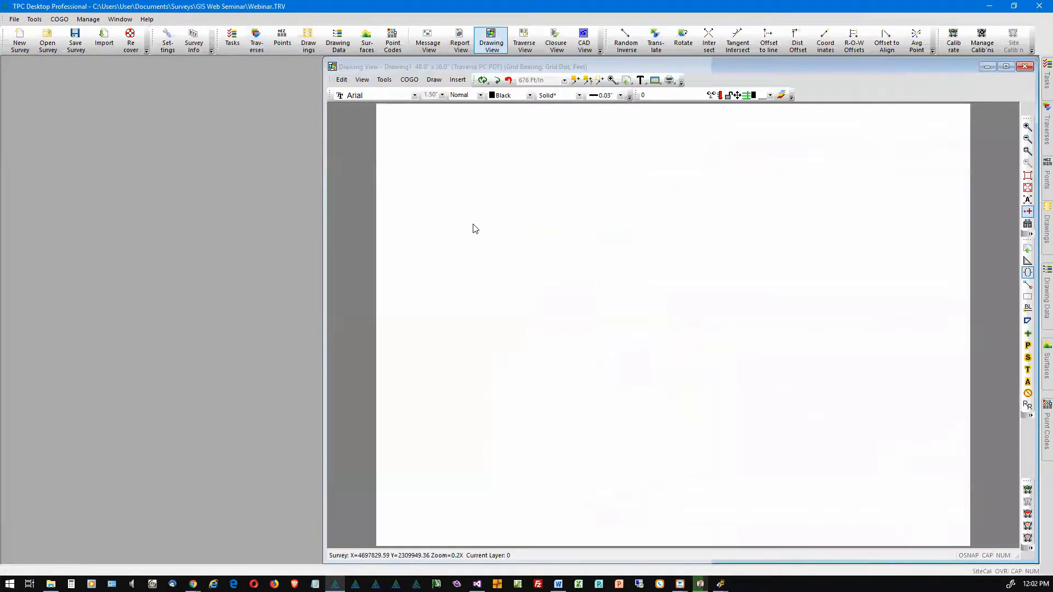
Step: Add a drawing layer named SHP, make it the current layer, and close the layer settings
right_click(511, 168)
click(540, 175)
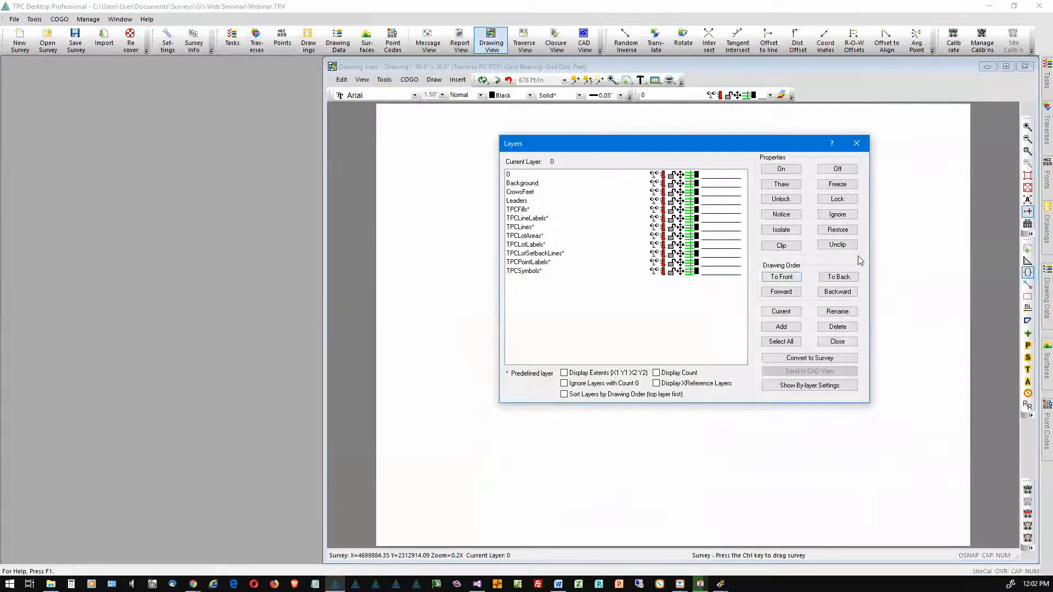
click(782, 327)
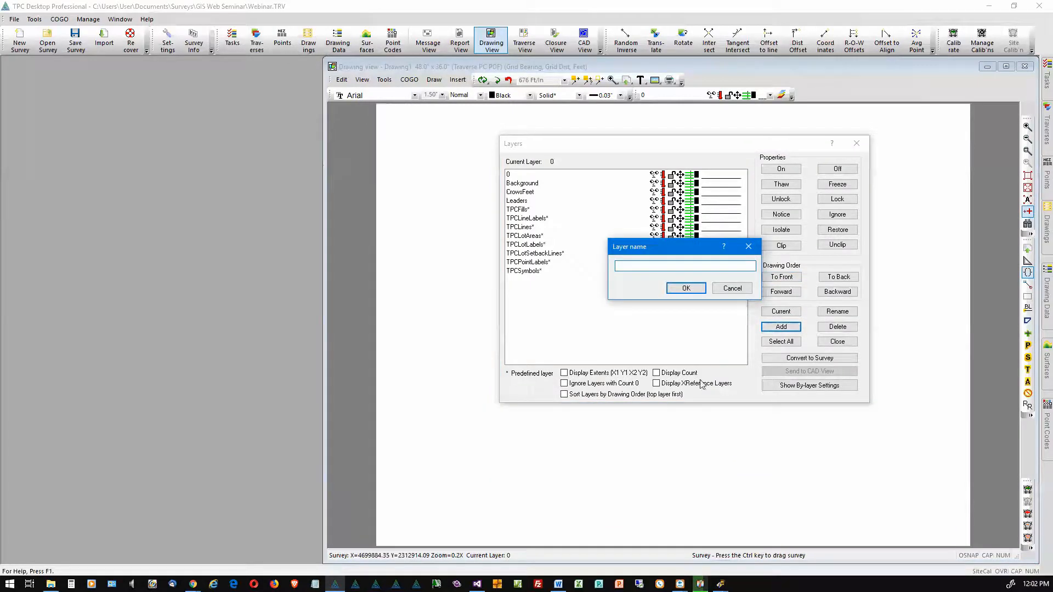
text(SHP)
click(690, 289)
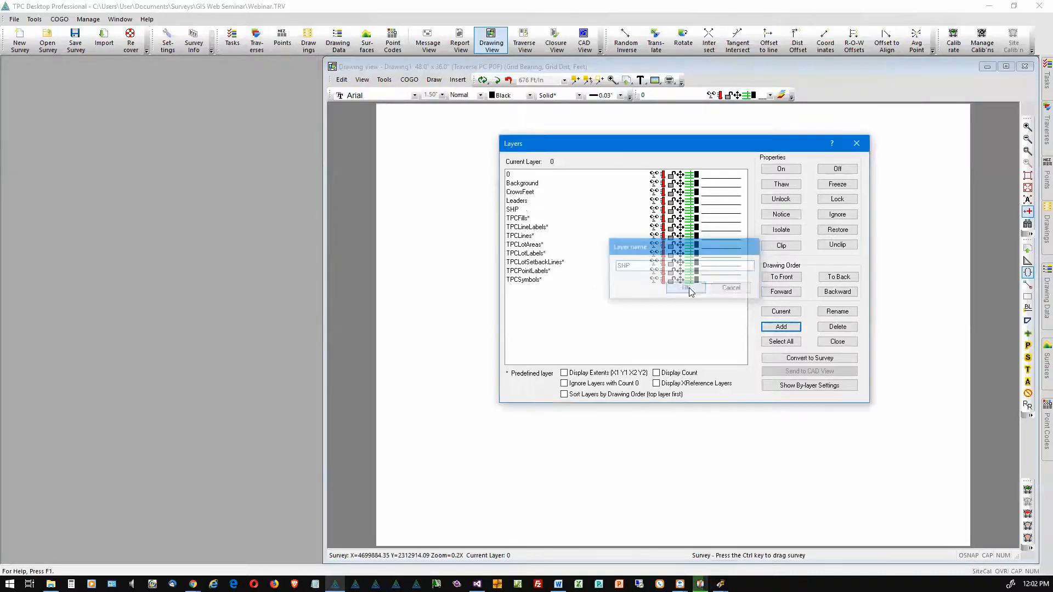
click(520, 210)
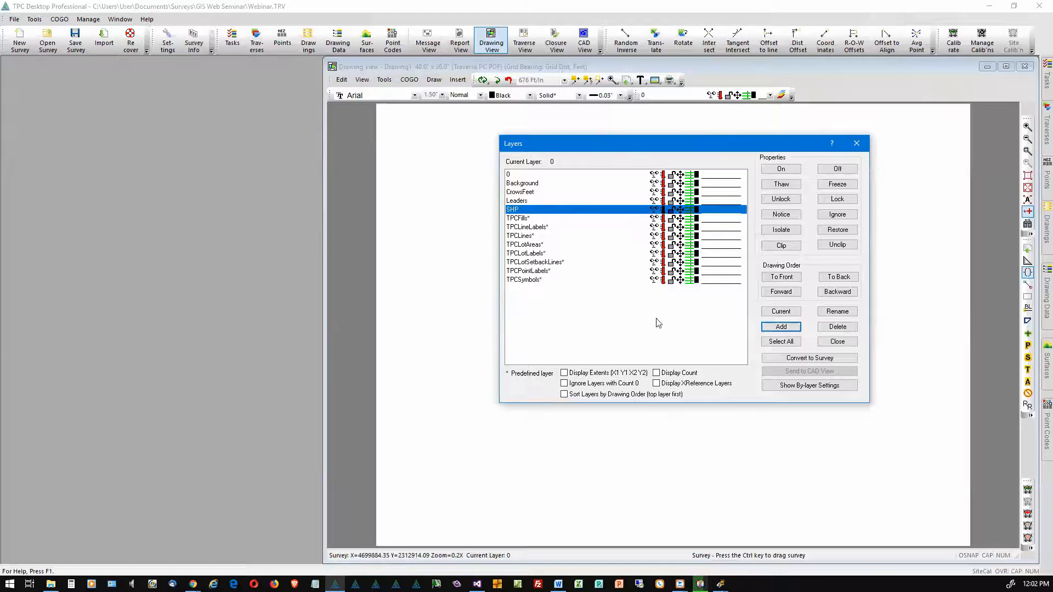
click(784, 313)
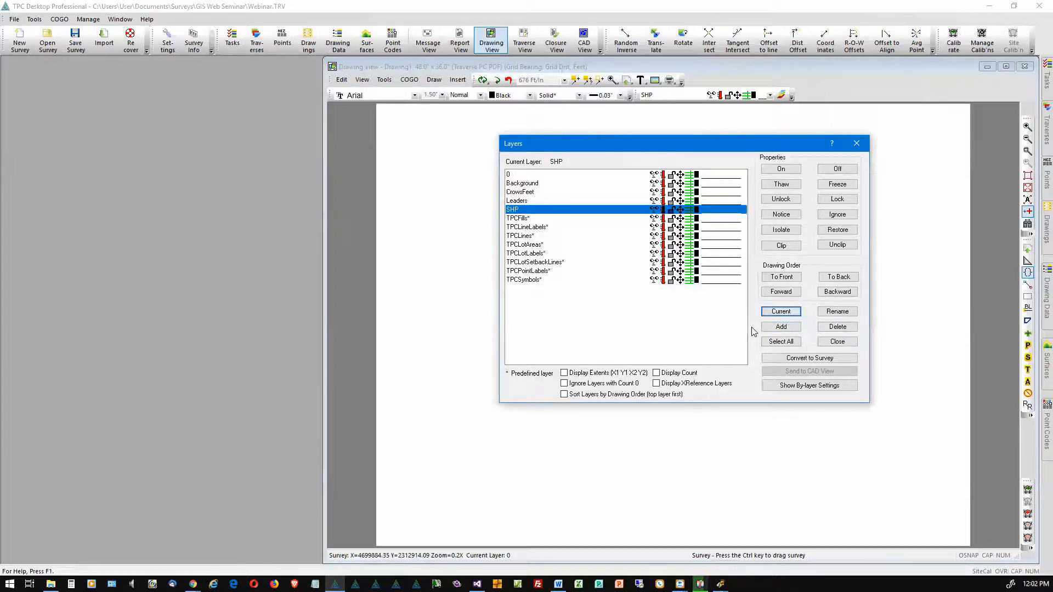
click(838, 342)
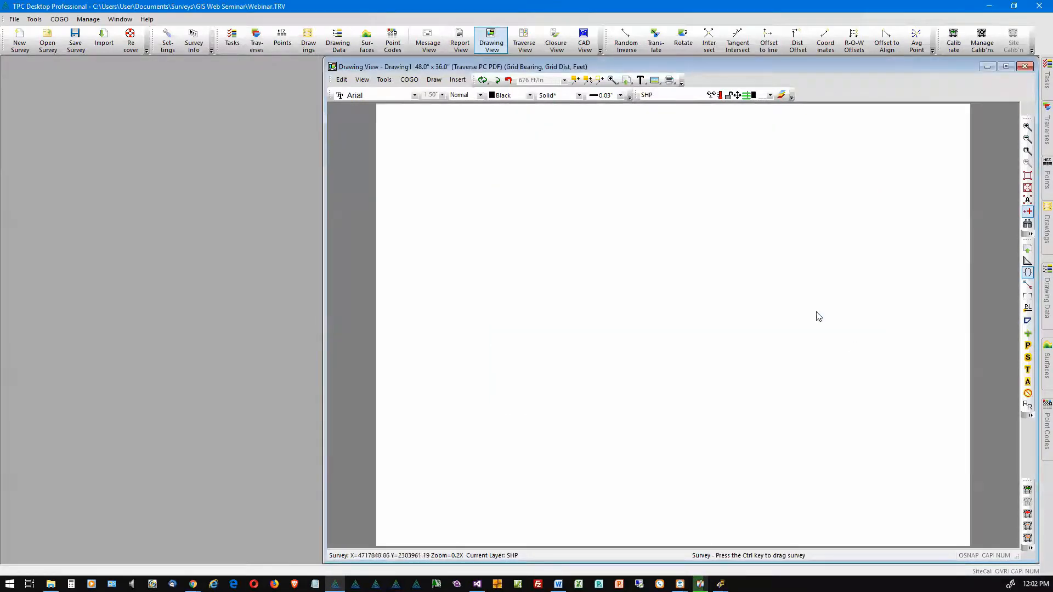
Step: Start importing data into Drawing1 and save the survey before the import
click(385, 81)
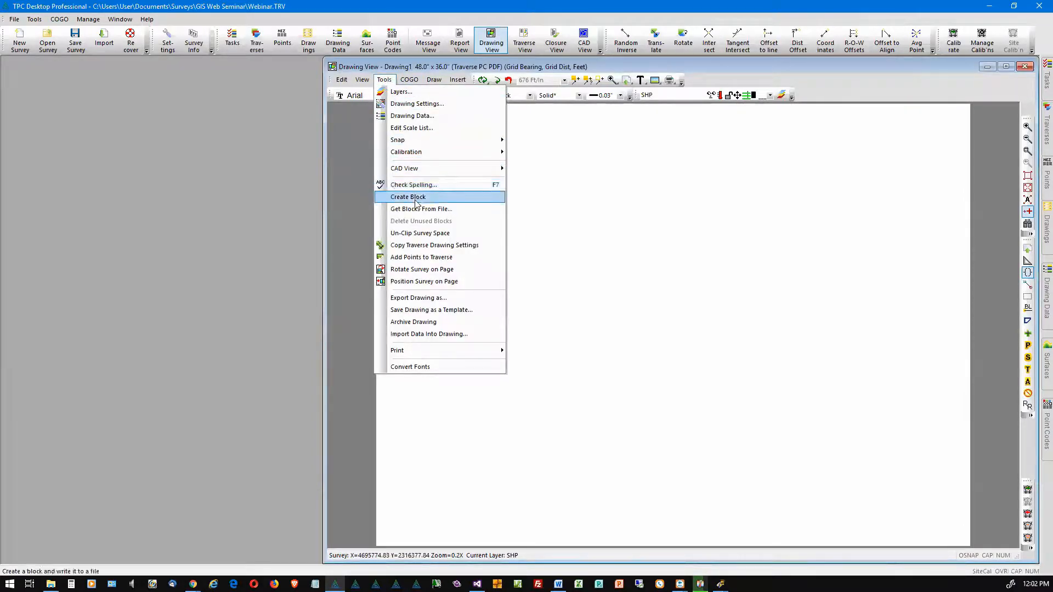
click(418, 335)
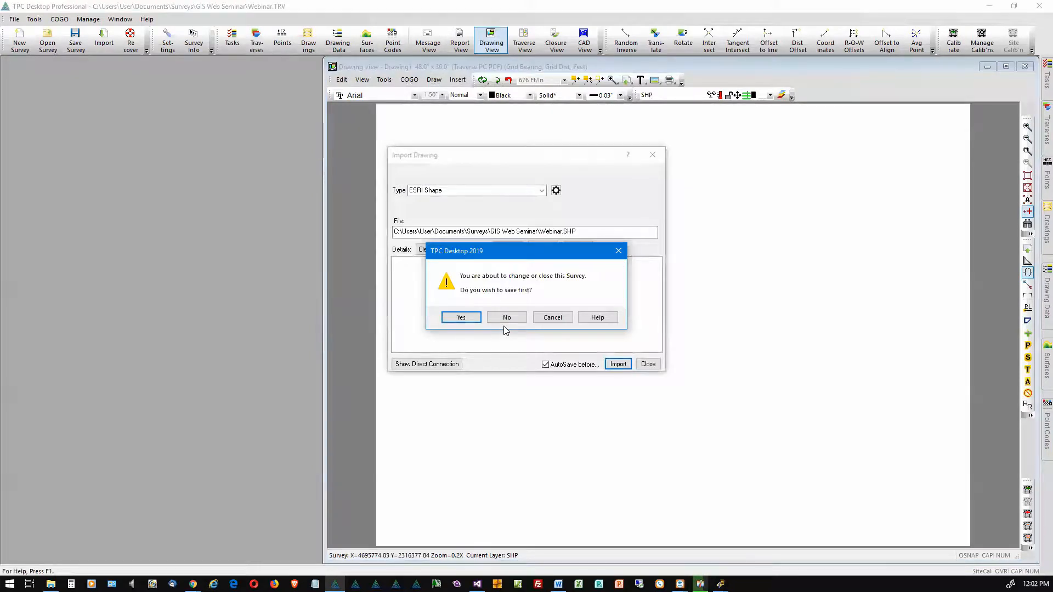
click(461, 320)
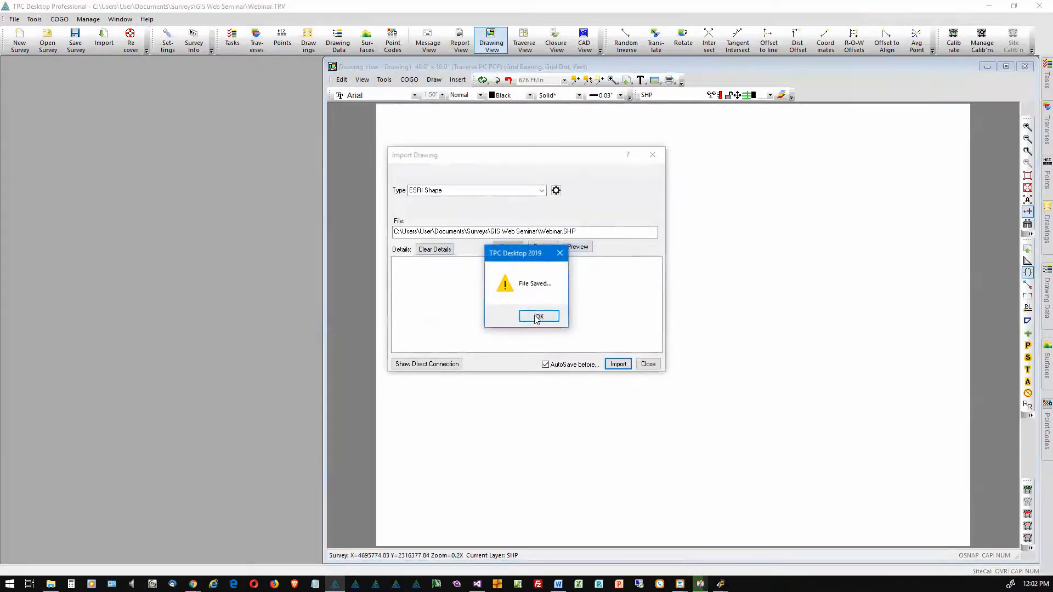
click(541, 313)
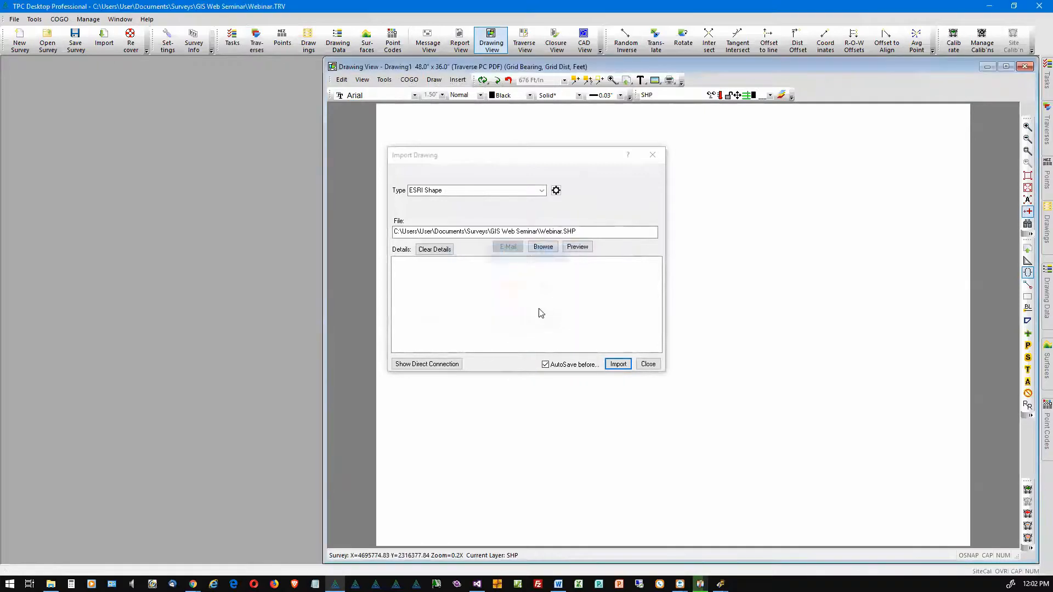
Step: Review the available import types, keep ESRI Shape, and accept its import settings unchanged
click(542, 191)
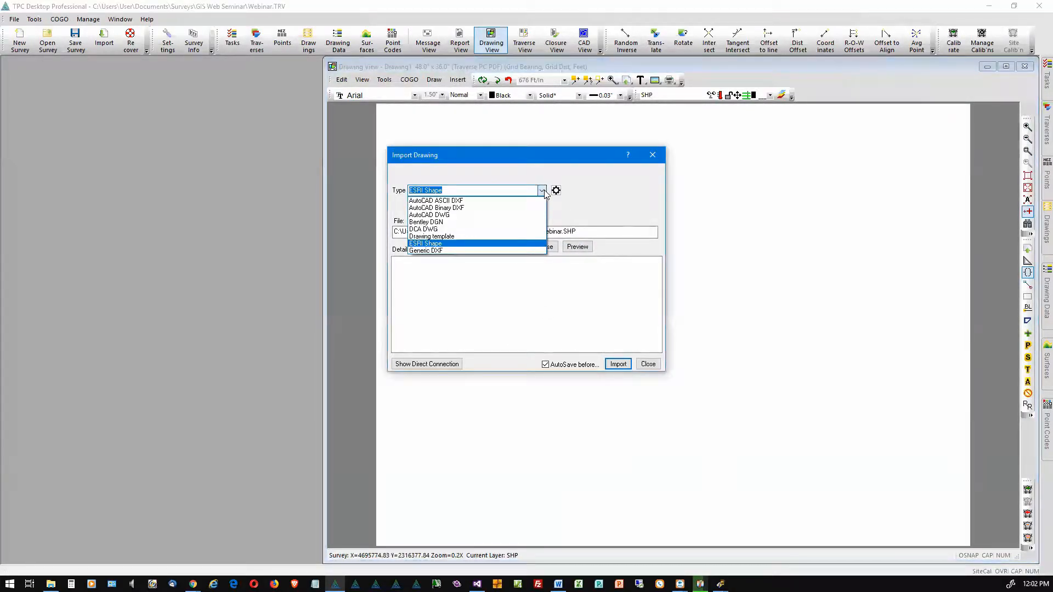
click(545, 189)
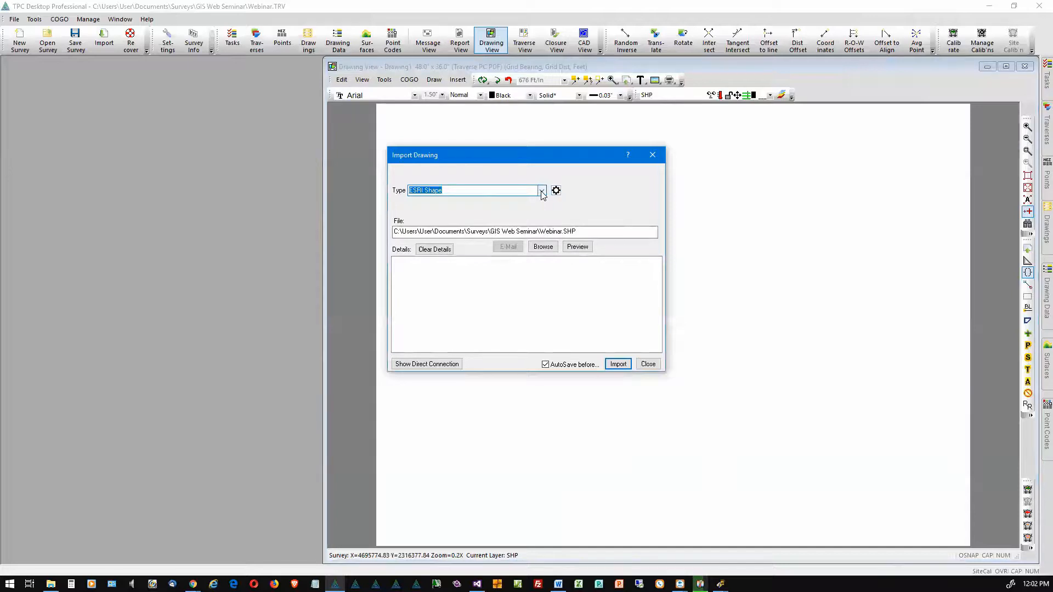
click(557, 191)
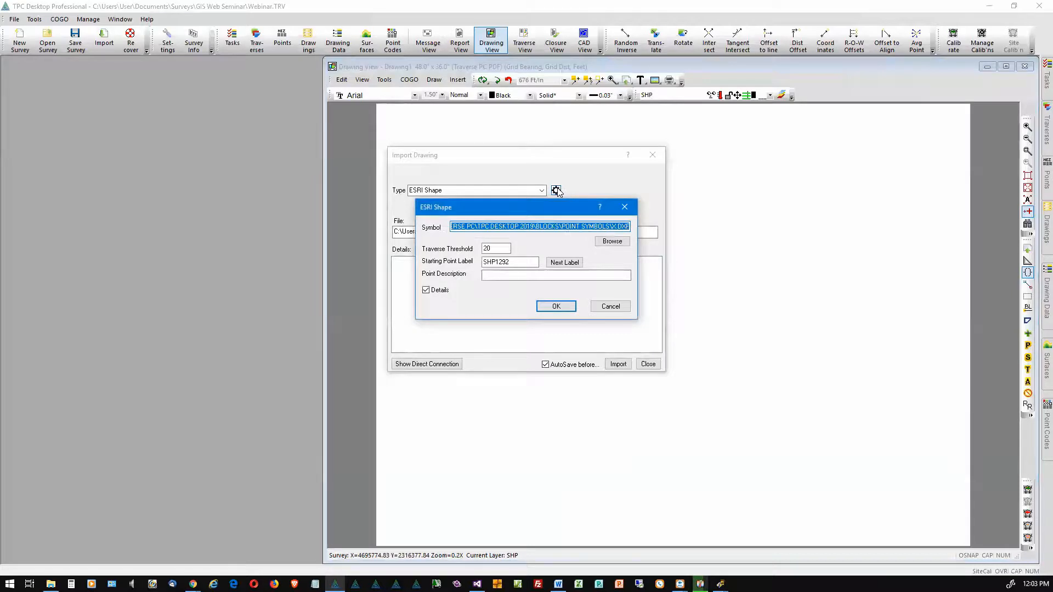
click(555, 308)
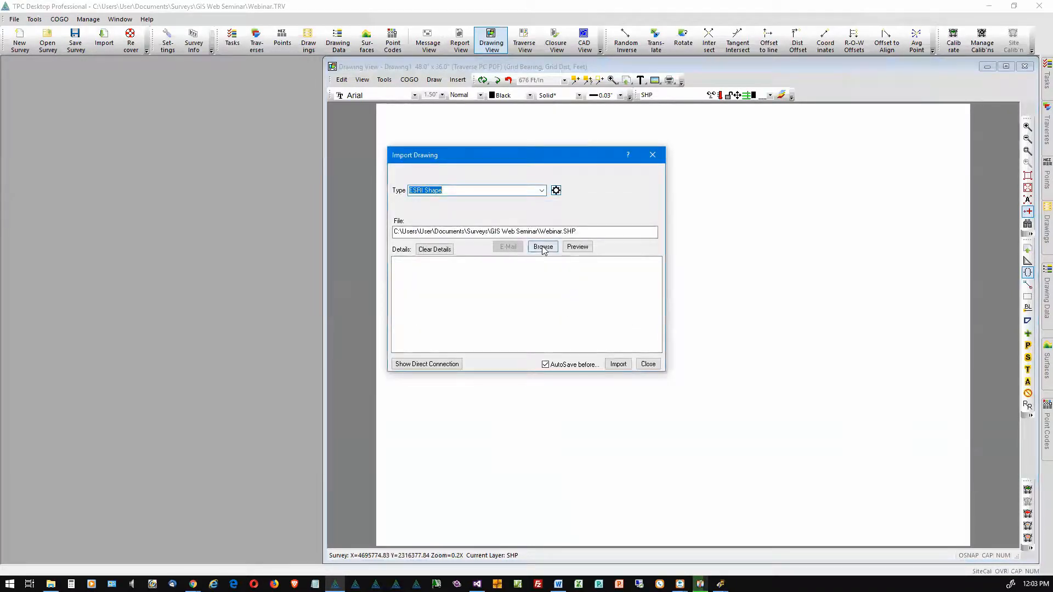
Step: Import the shape file Shp_AOI.shp from the GIS Web Seminar folder into the drawing and close the import dialog
click(543, 248)
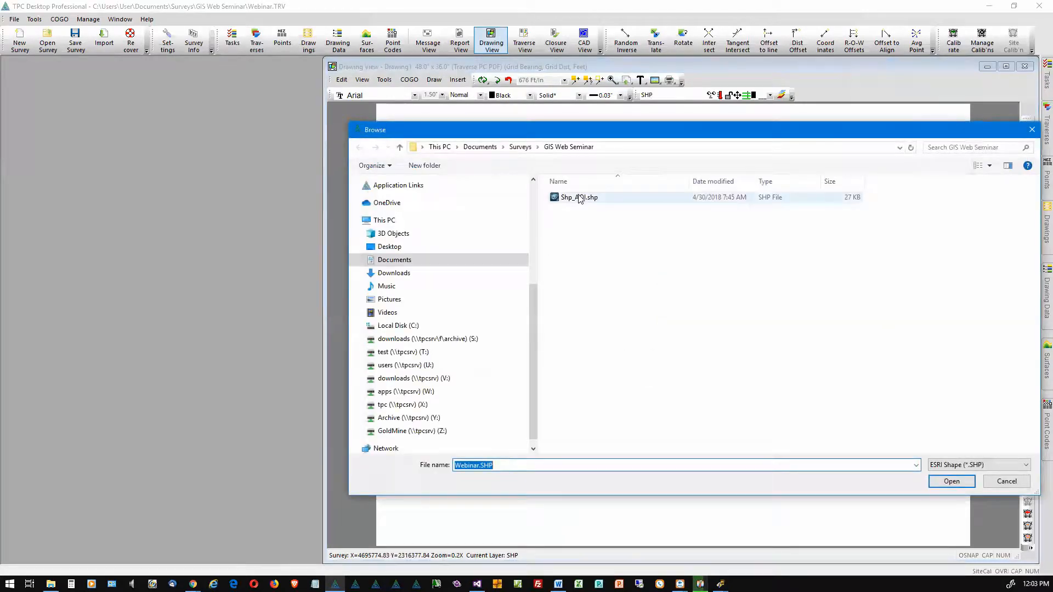
click(580, 198)
double_click(580, 198)
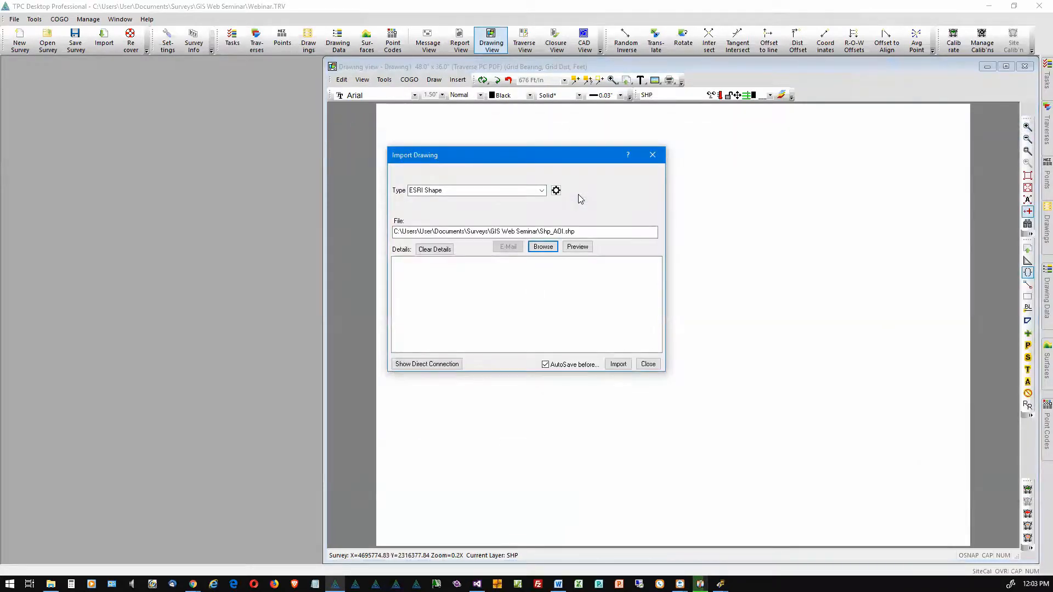
click(619, 365)
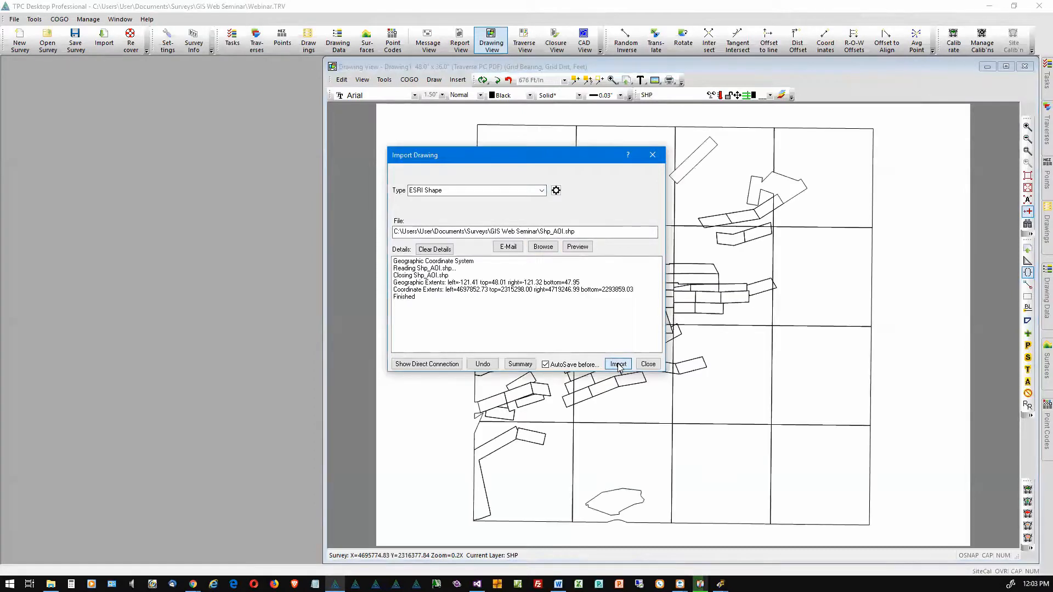
click(648, 365)
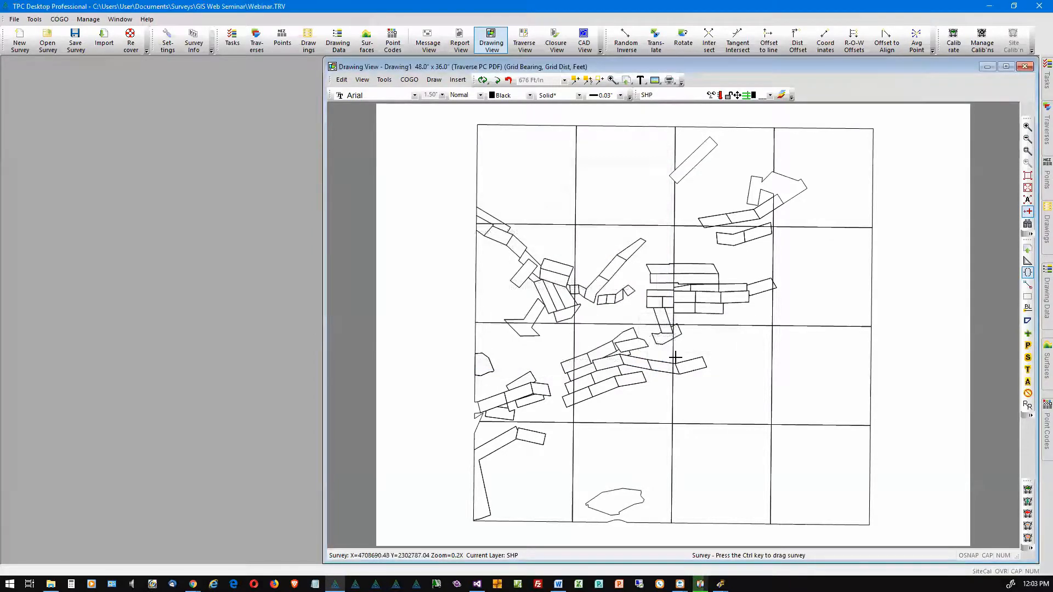
Step: Examine the object commands offered for an imported polyline on the SHP layer, including its conversion to survey data
mouse_move(689, 365)
mouse_move(693, 319)
right_click(702, 314)
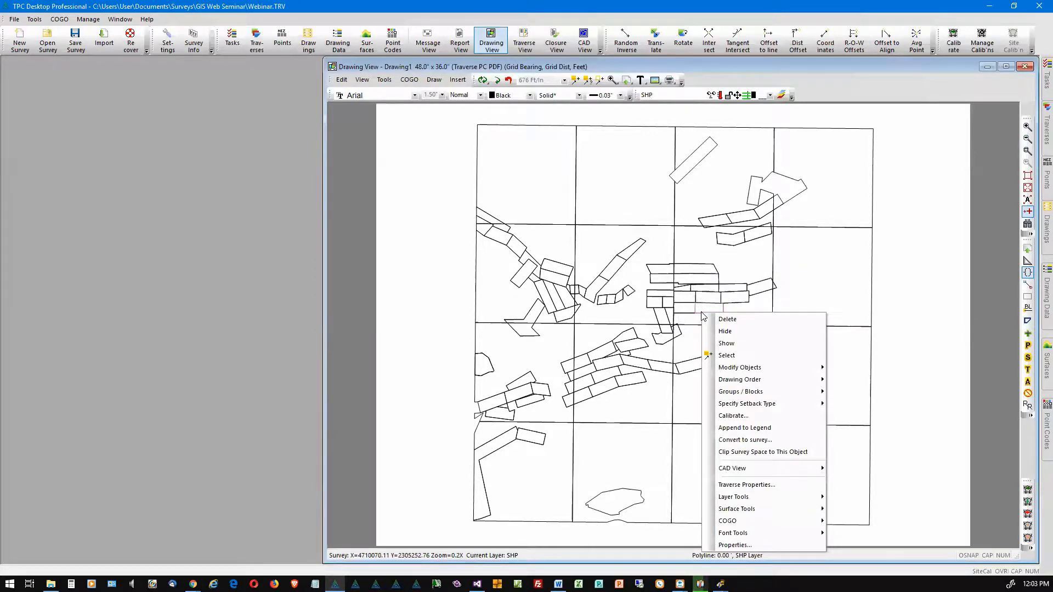
click(765, 433)
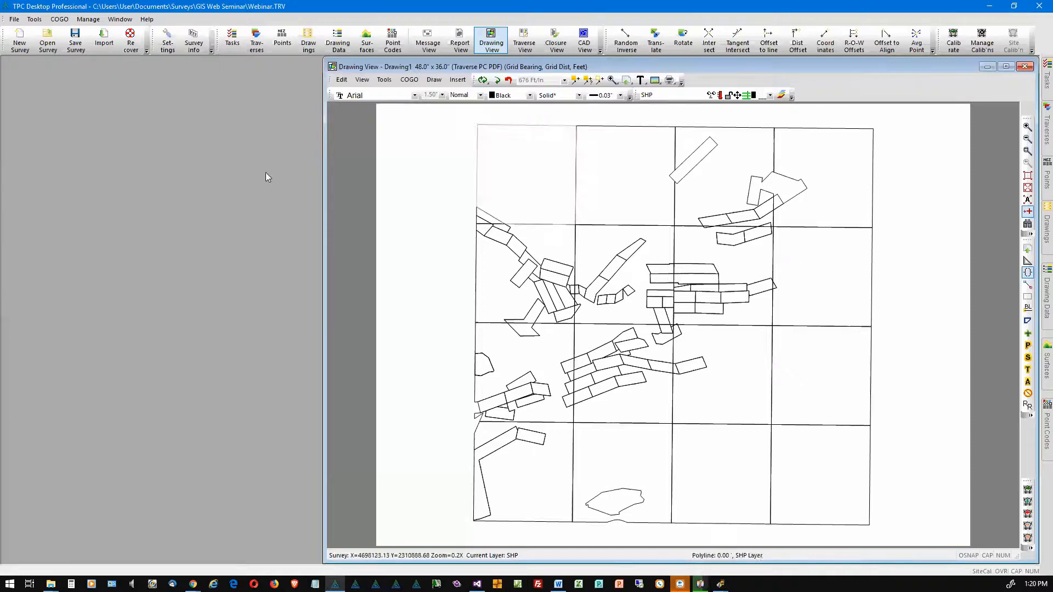
Step: Review the survey's coordinate reference system and the available CRS files, leaving without changing anything
click(194, 42)
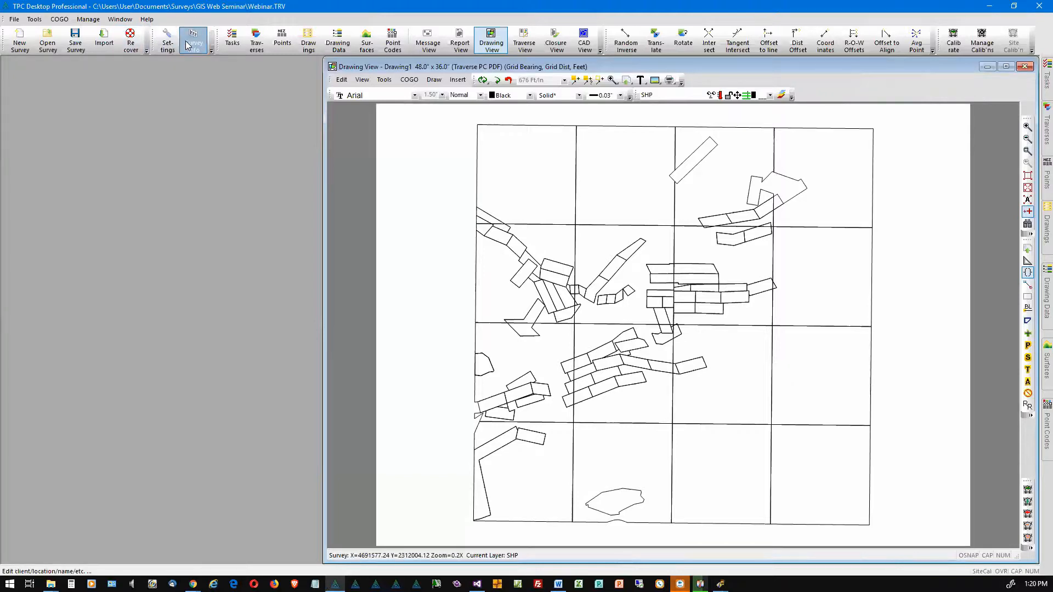
click(573, 196)
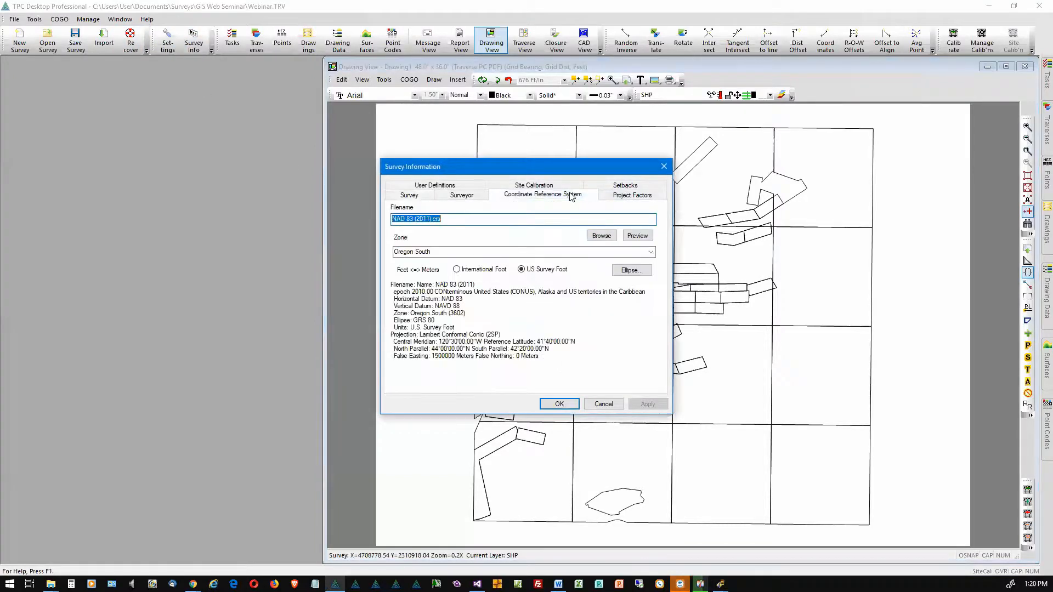
click(602, 236)
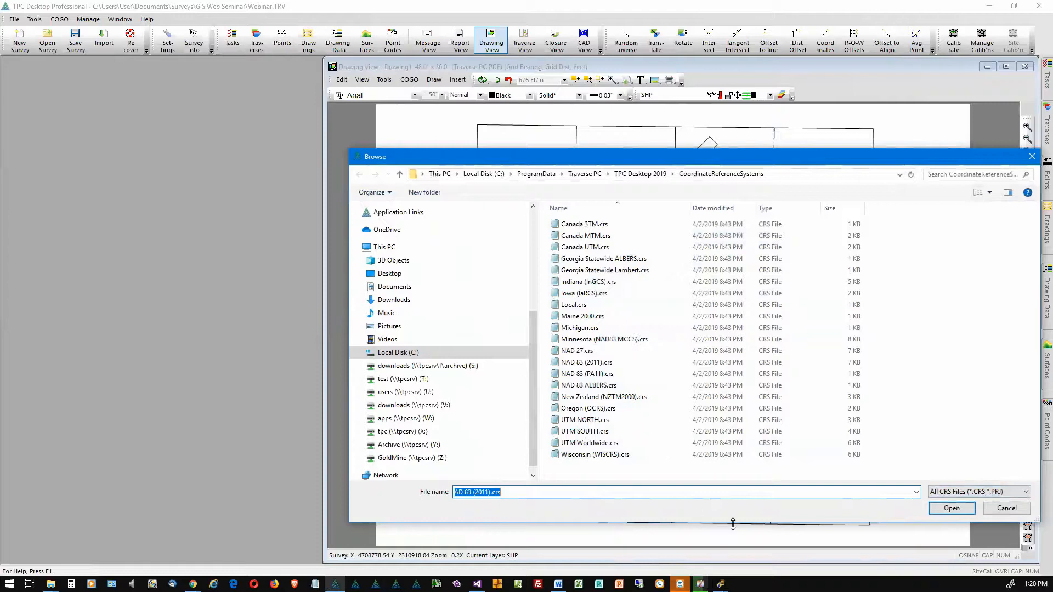
click(1006, 509)
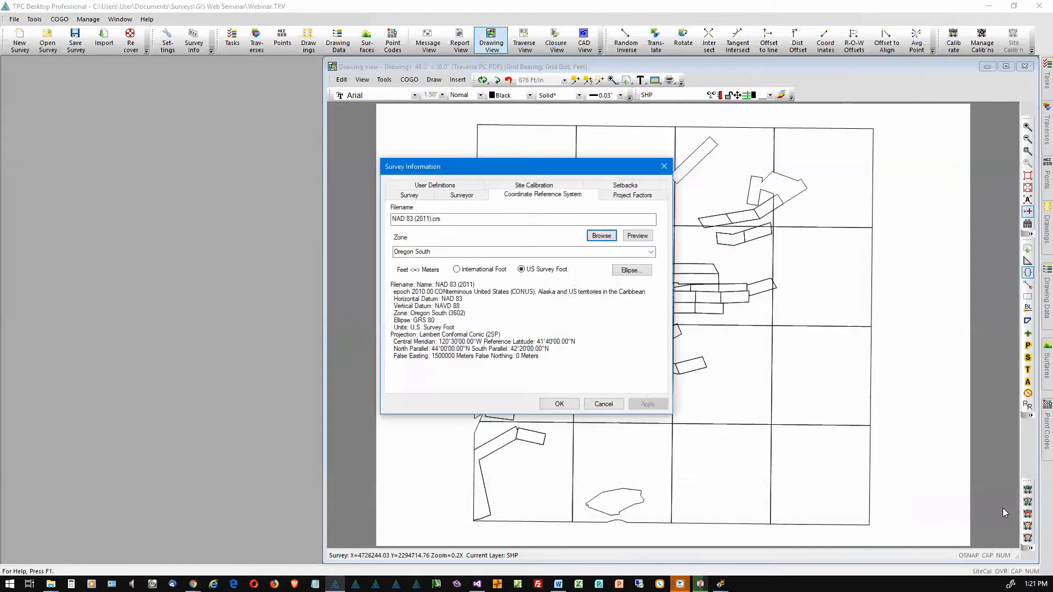
click(601, 405)
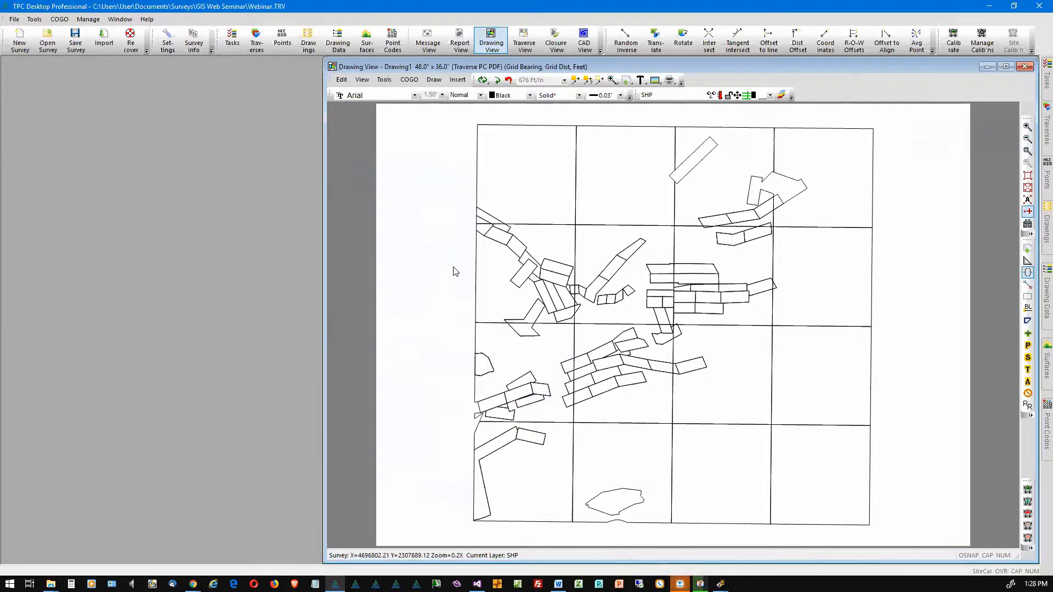
Step: Turn off the SHP layer in the drawing's layer settings and close them
right_click(844, 185)
click(850, 188)
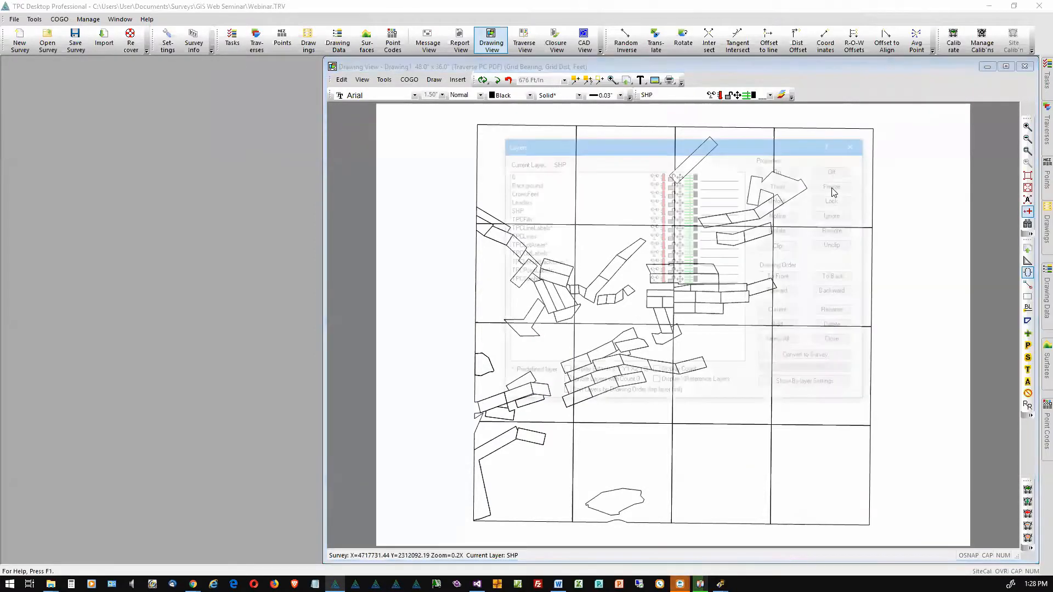
click(519, 212)
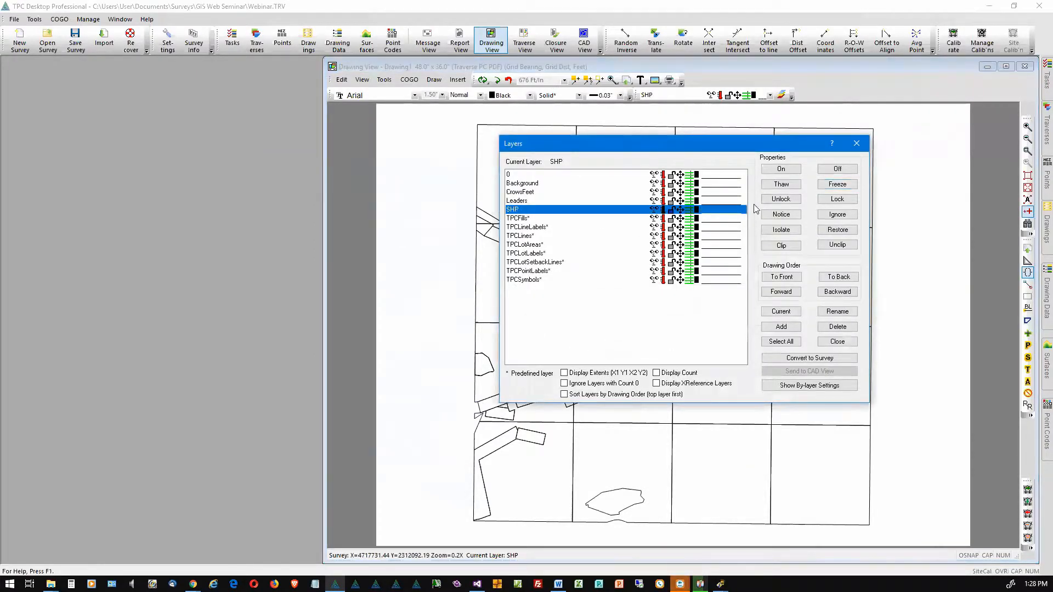
click(844, 170)
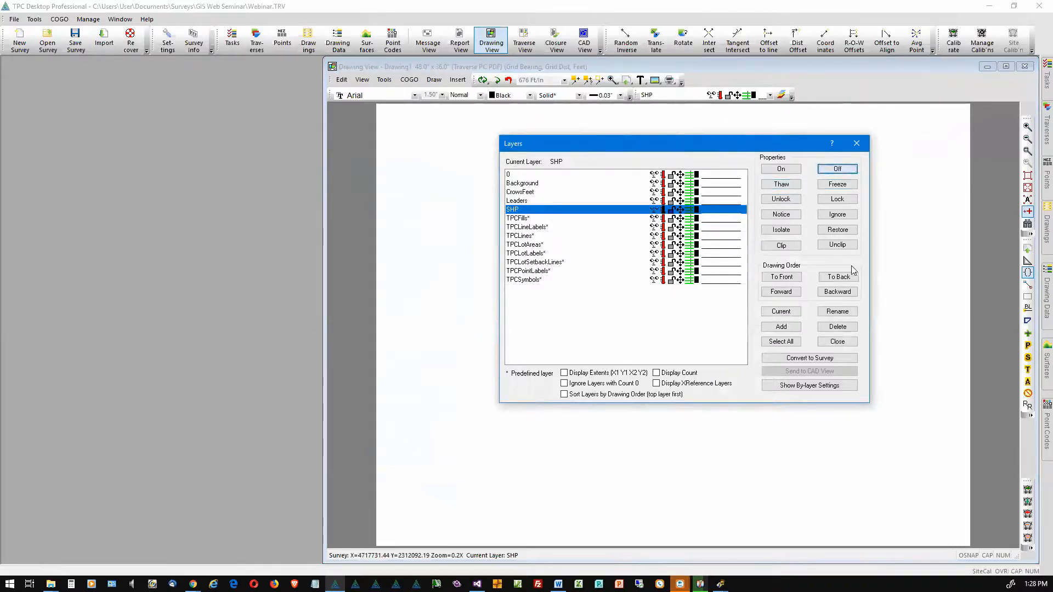
click(857, 144)
Step: Tag all the imported polygon traverses so they are drawn in Drawing1, and return to the drawing
mouse_move(1045, 131)
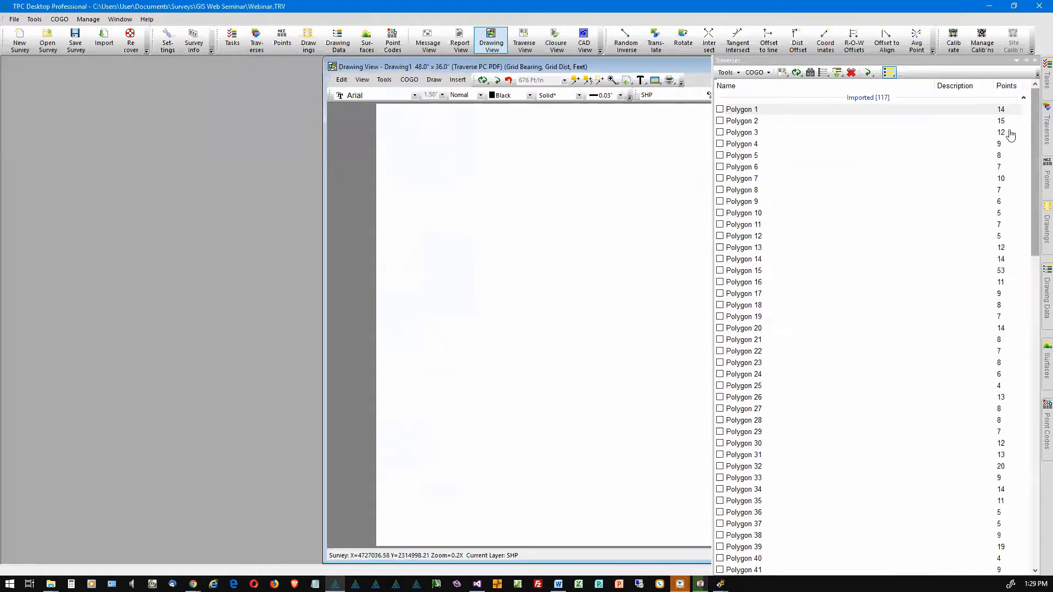
right_click(831, 109)
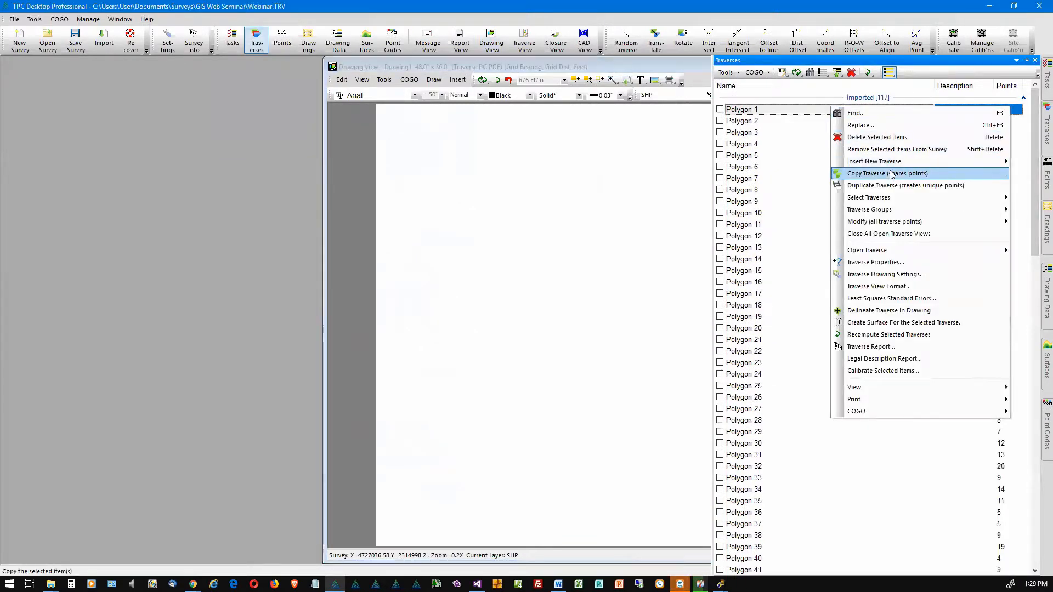
mouse_move(885, 198)
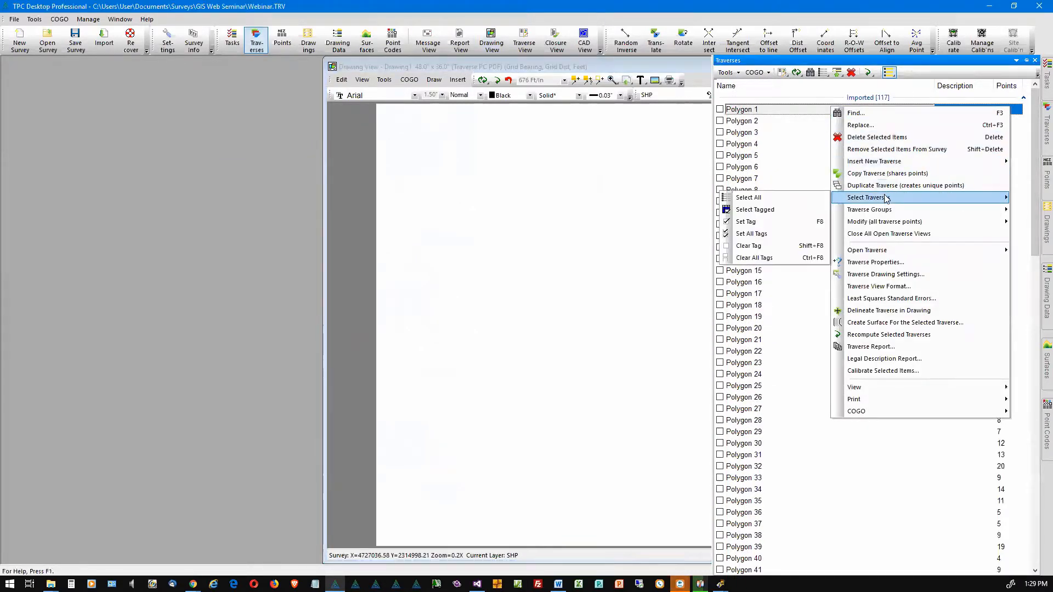
click(780, 234)
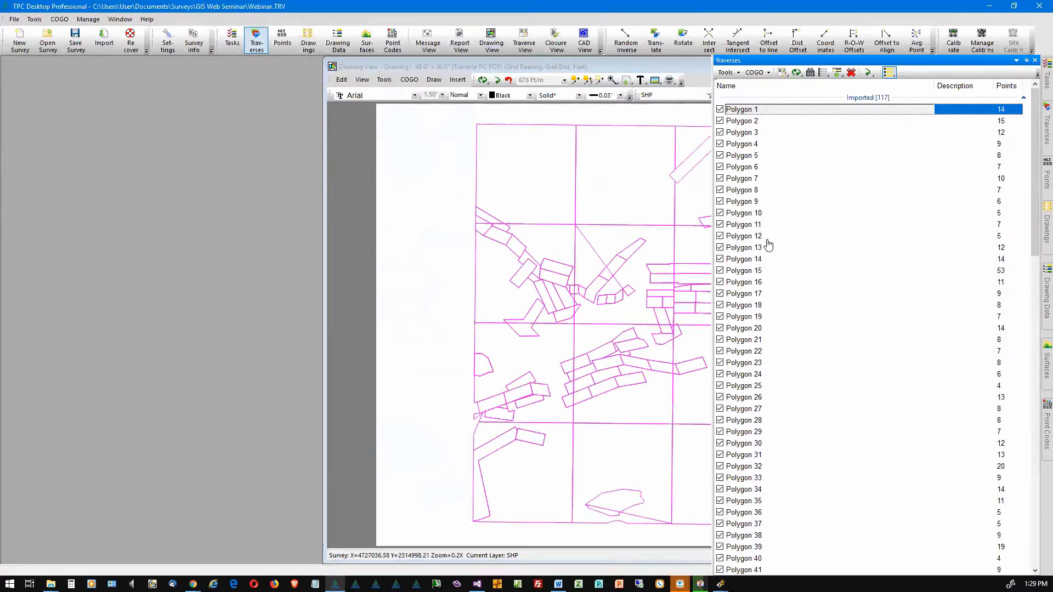
click(440, 150)
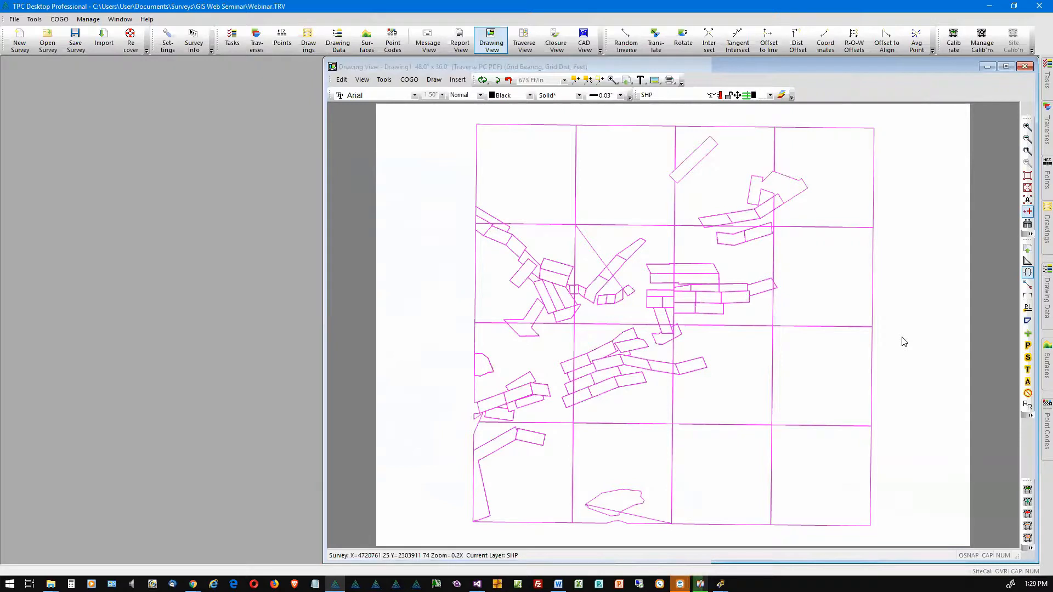
Step: Start a survey export and save the survey before exporting
click(14, 21)
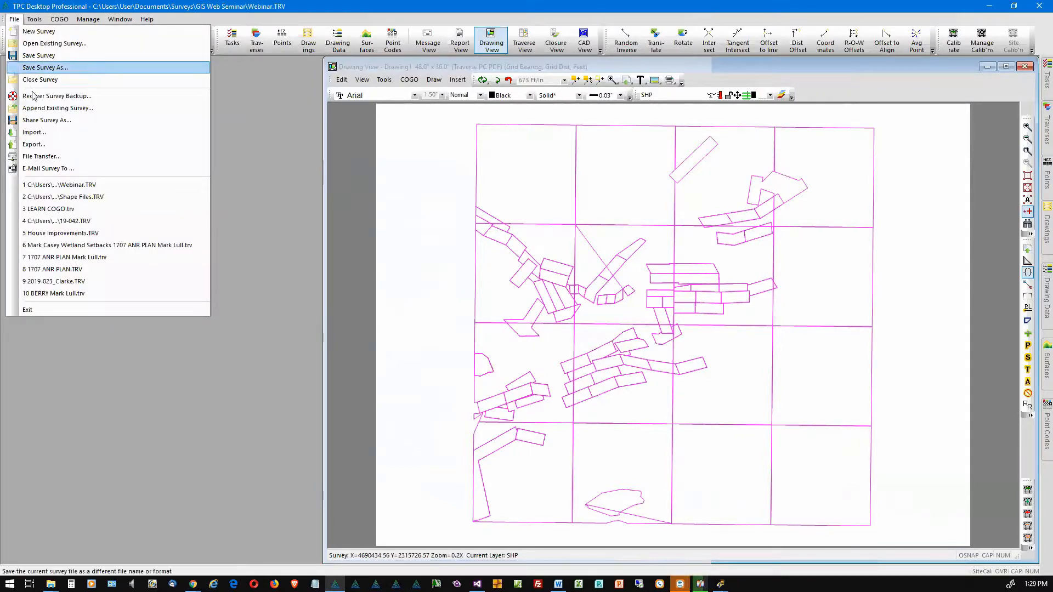
click(34, 145)
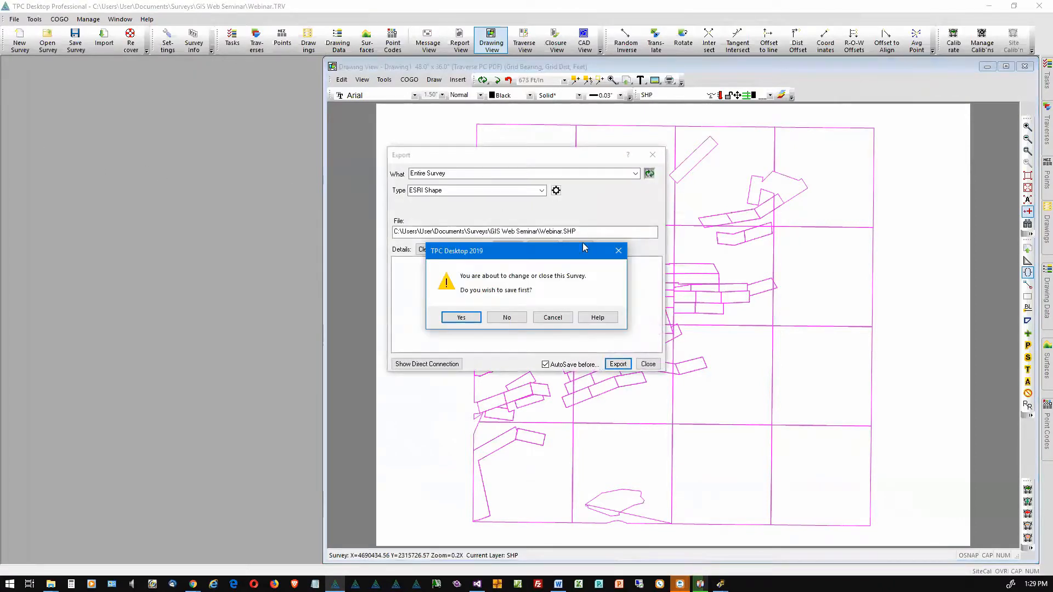
click(466, 318)
click(540, 317)
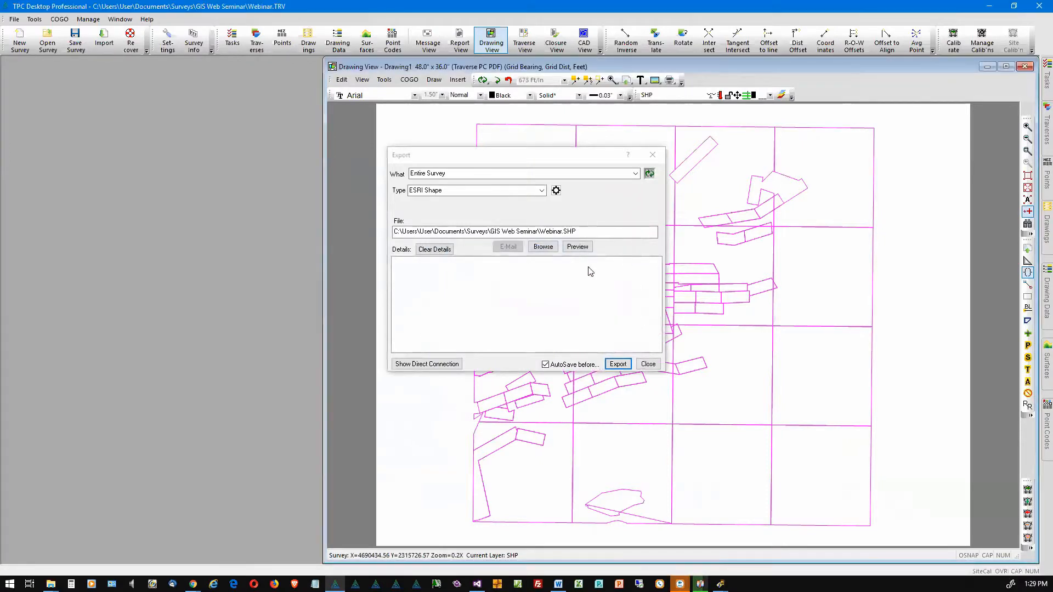
Step: Select traverses Polygon 1 to Polygon 24 as the export content, and replace them with points SHP1 to SHP31
click(634, 174)
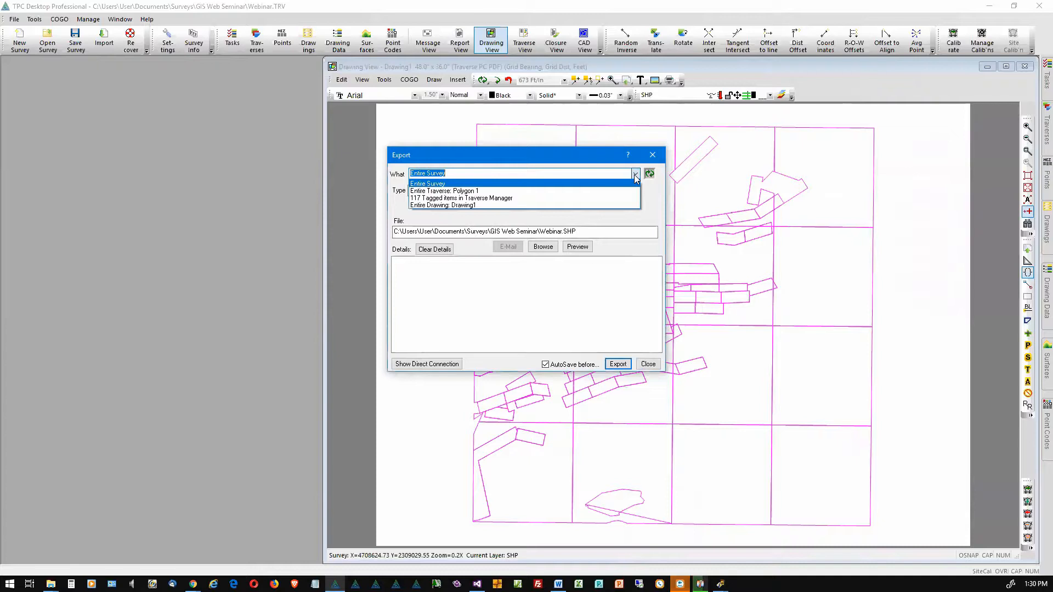
click(1038, 140)
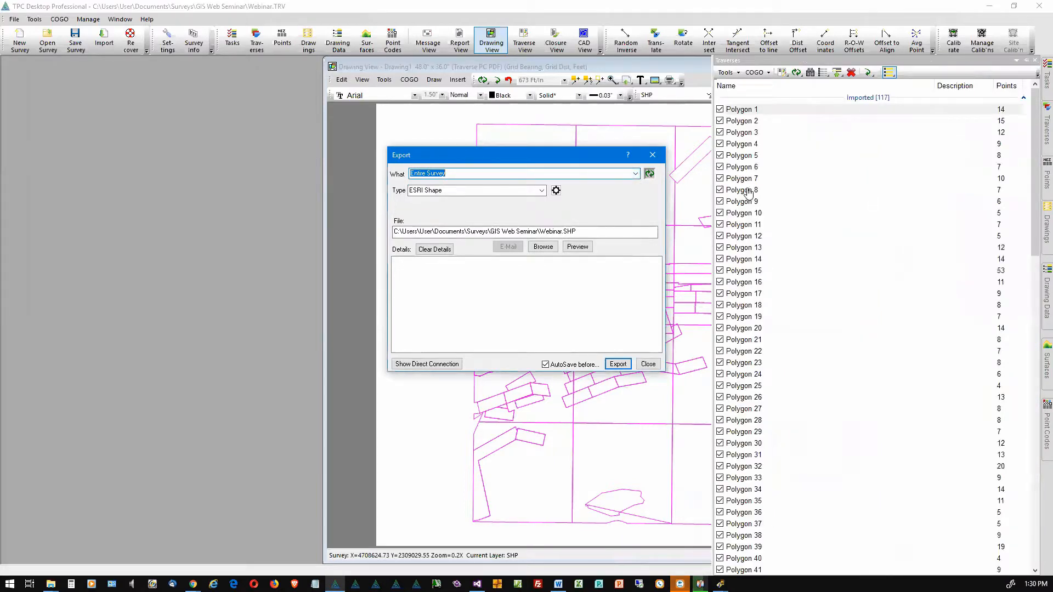
shift+click(820, 374)
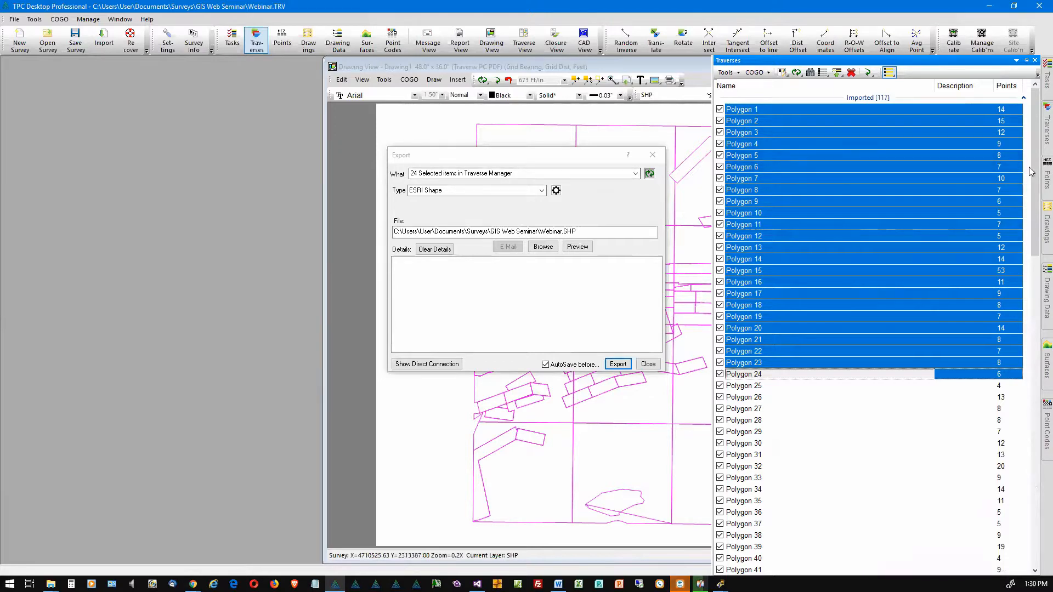
click(1045, 179)
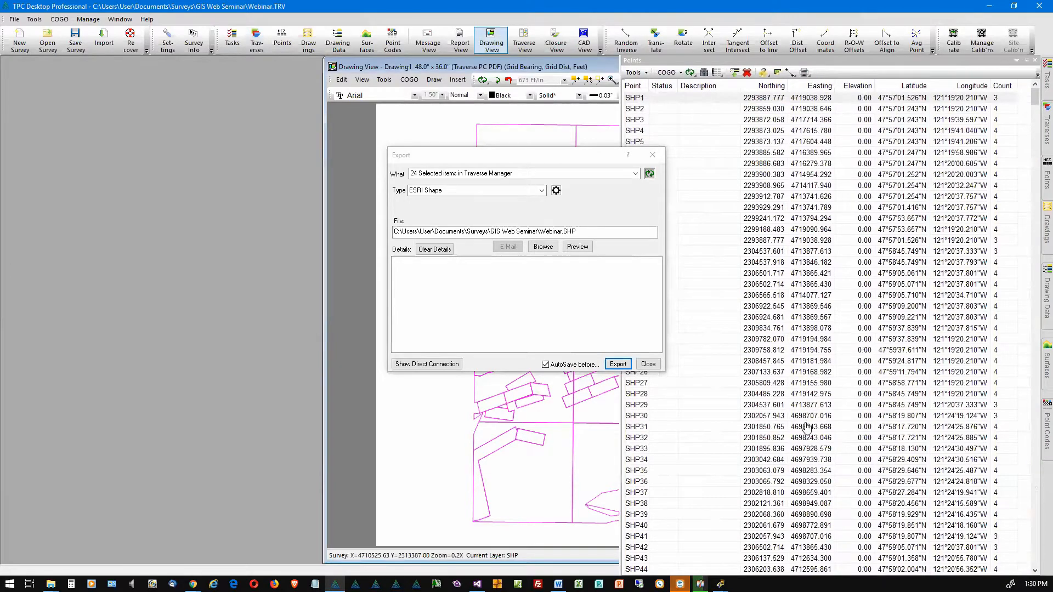
shift+click(806, 427)
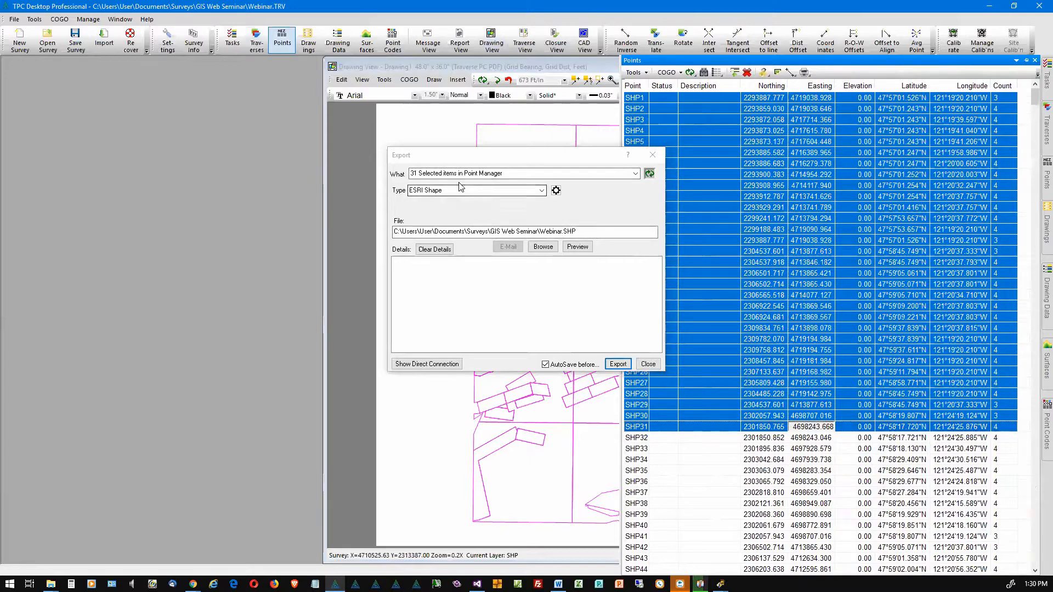
Step: Set the export content to the tagged items in Traverse Manager, keeping ESRI Shape as the export type
click(635, 174)
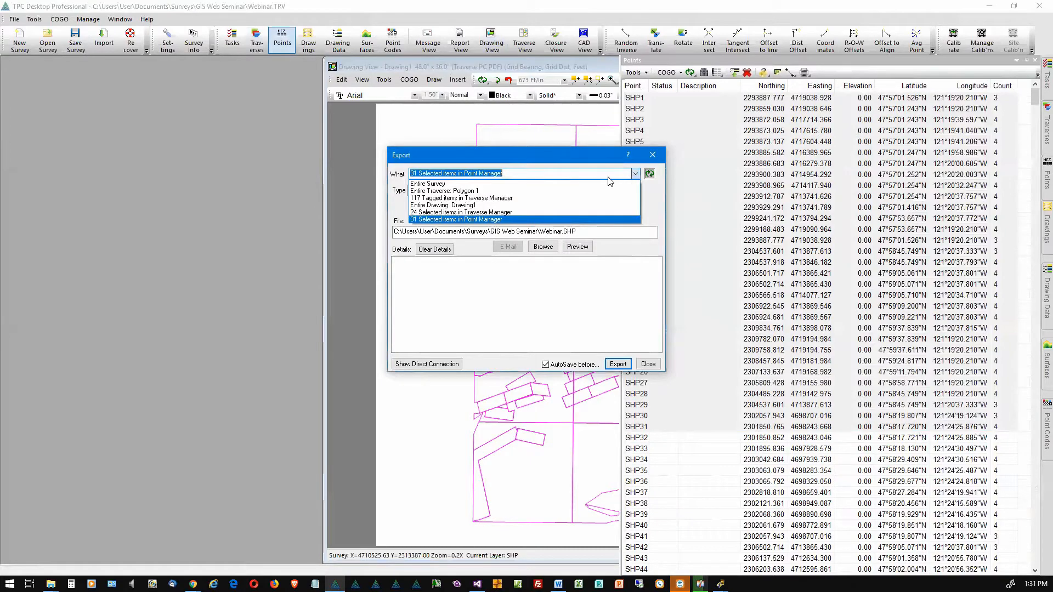
click(519, 203)
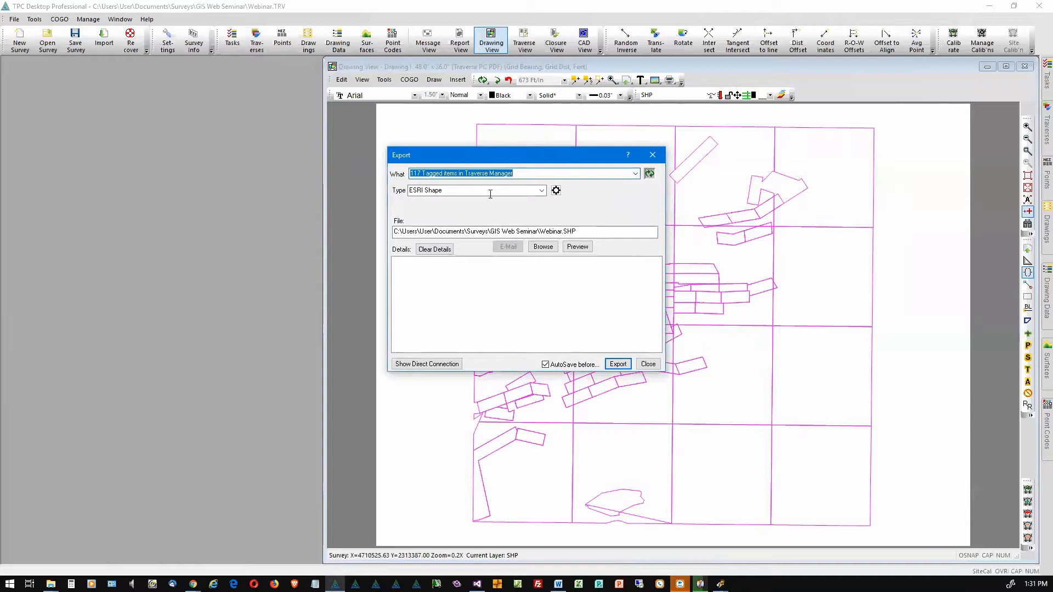
click(542, 191)
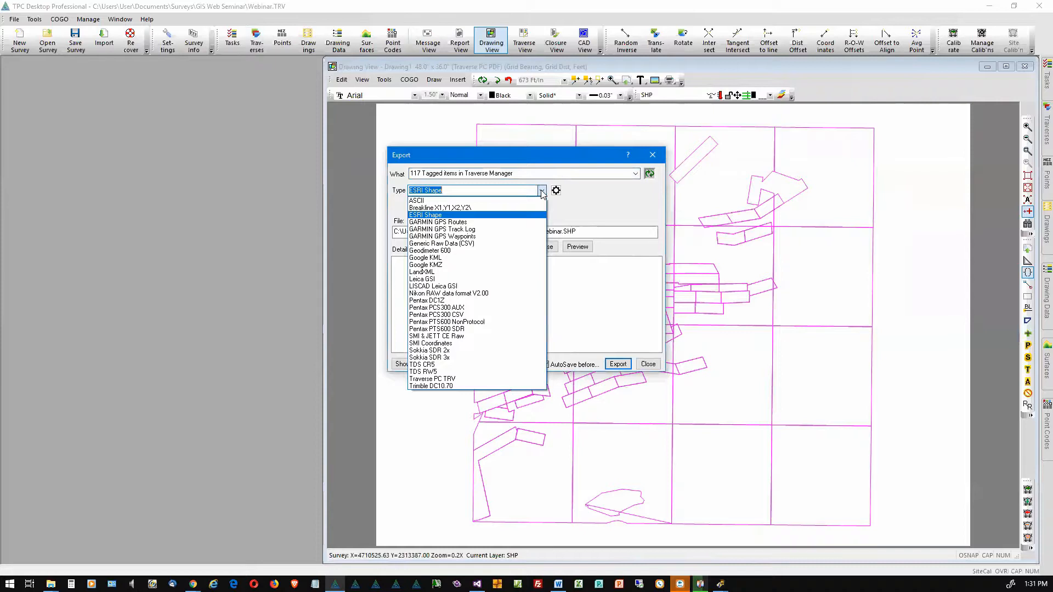
click(542, 192)
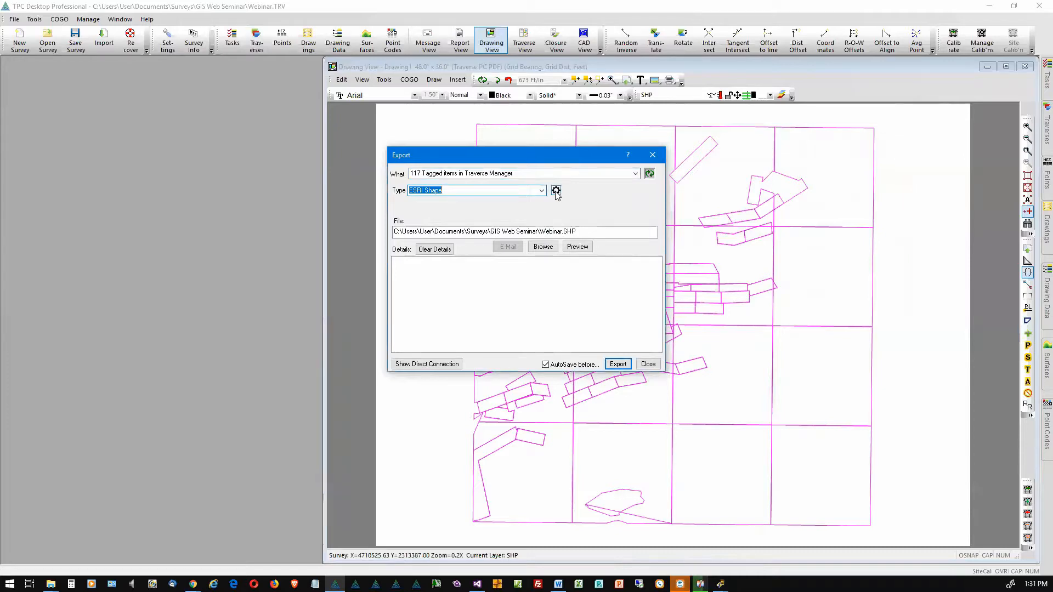
Step: Export the tagged traverses as ESRI Shape with the Projected coordinate system, overwriting the existing Webinar.SHP
click(556, 191)
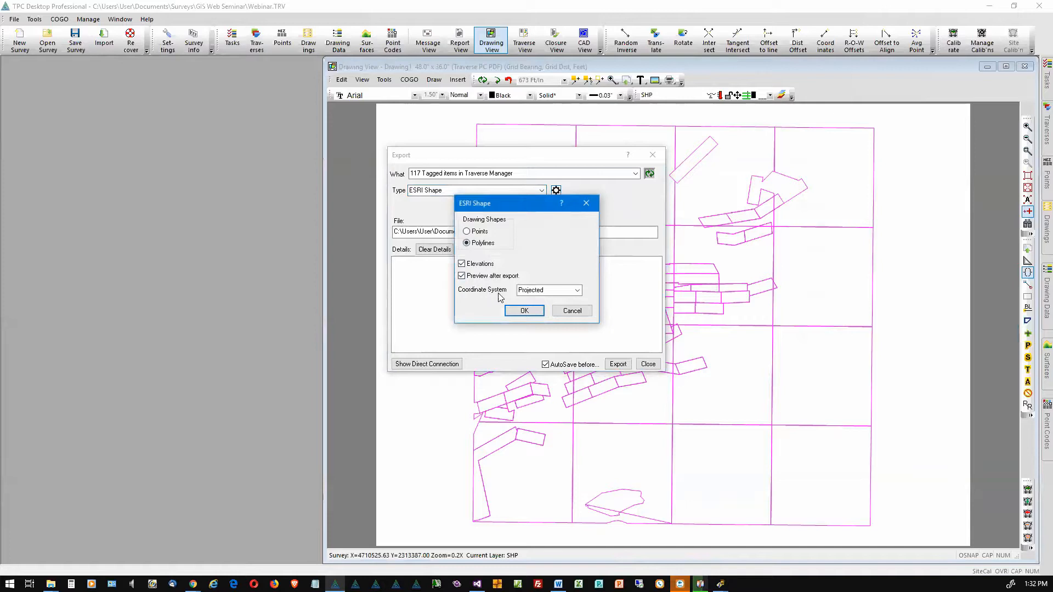
click(578, 290)
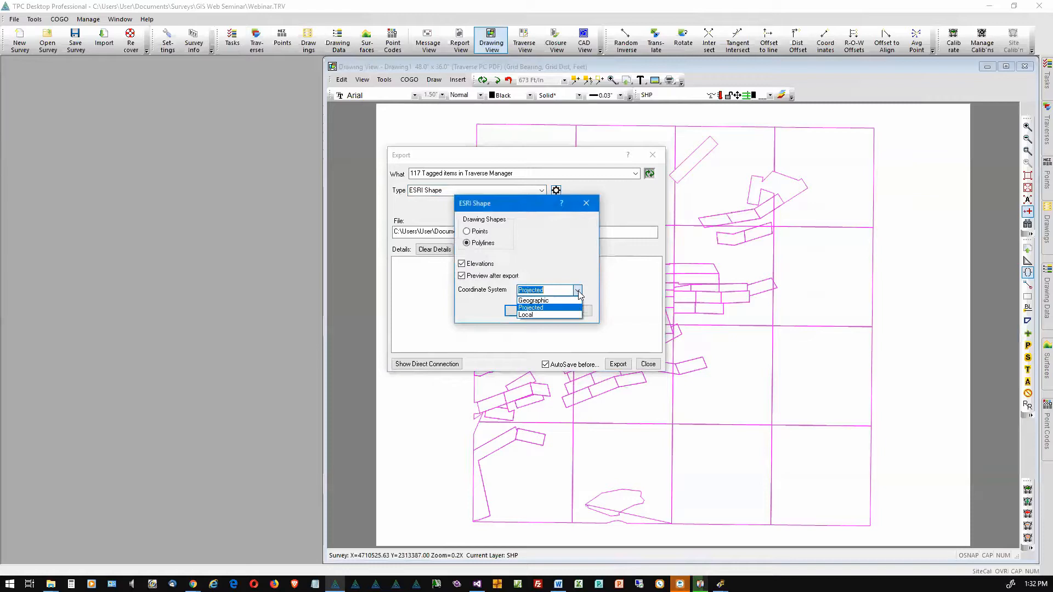
click(579, 295)
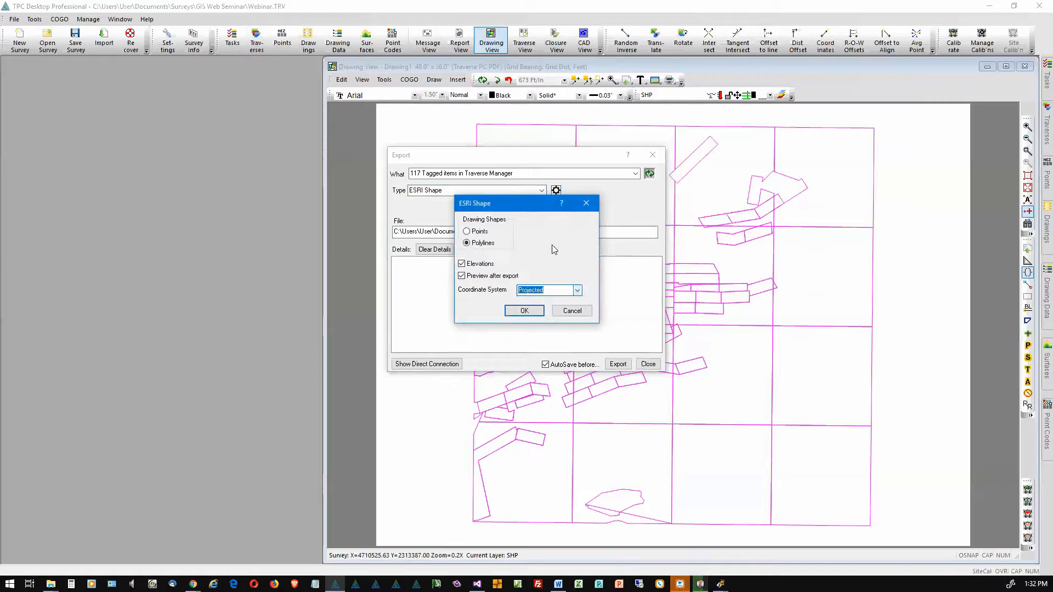
click(524, 311)
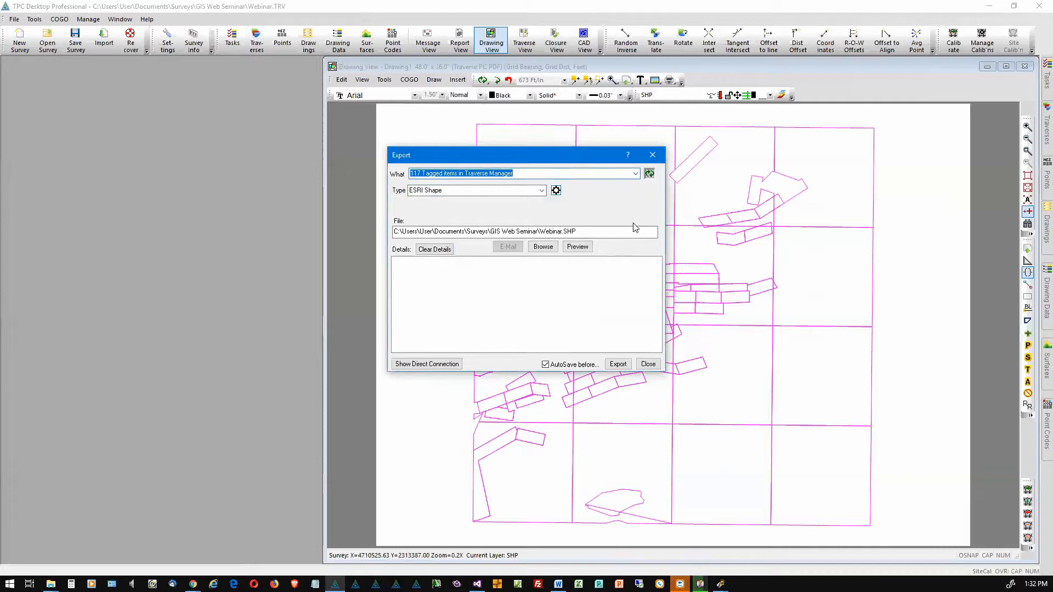
click(625, 365)
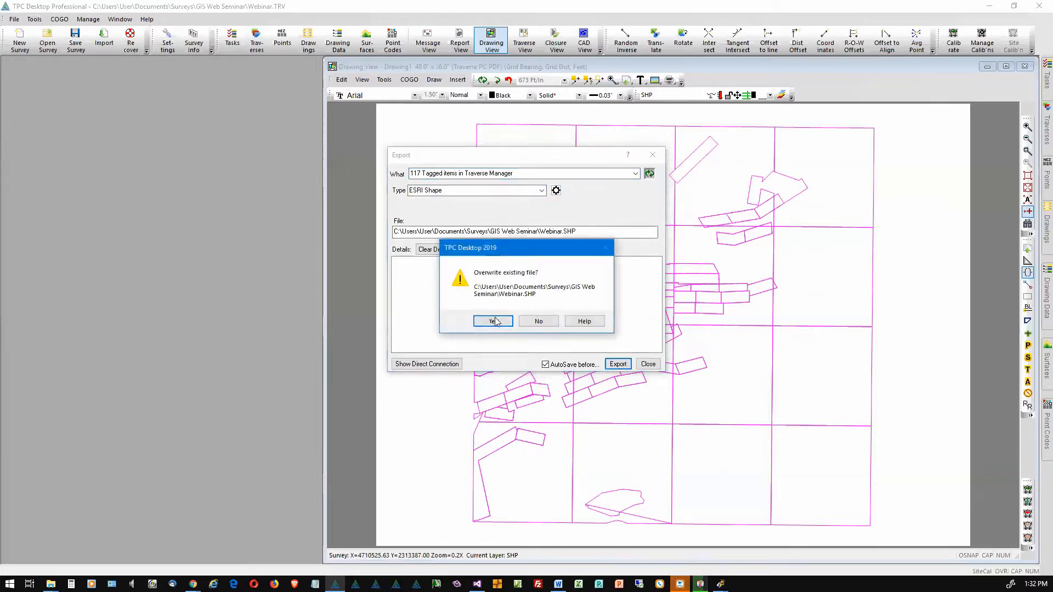
click(492, 322)
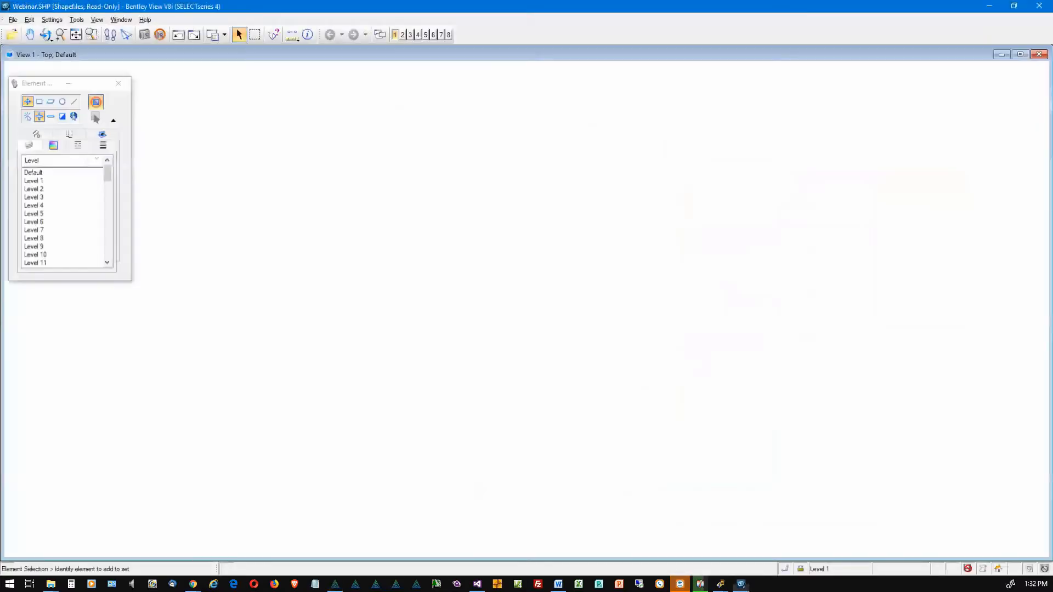
Step: Fit all exported shapes in the Bentley View preview, and close the preview and the export dialog
click(76, 34)
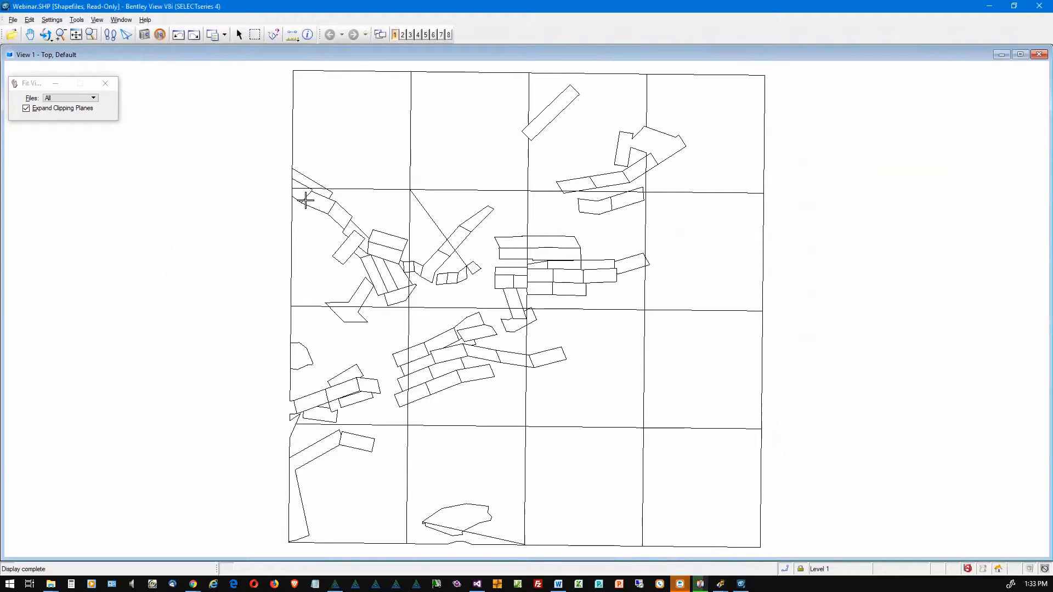
click(1039, 7)
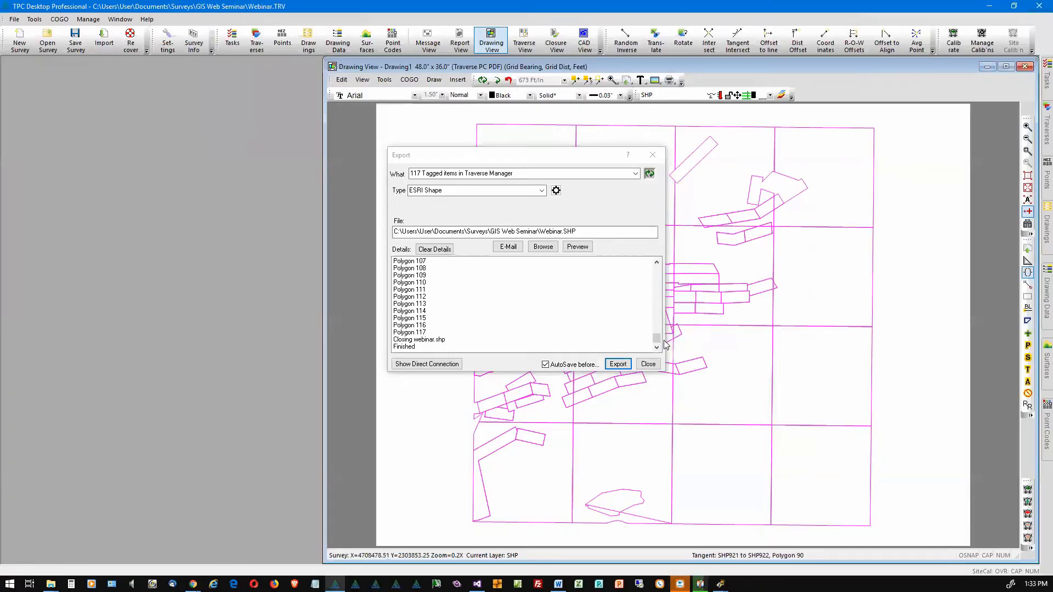
click(648, 364)
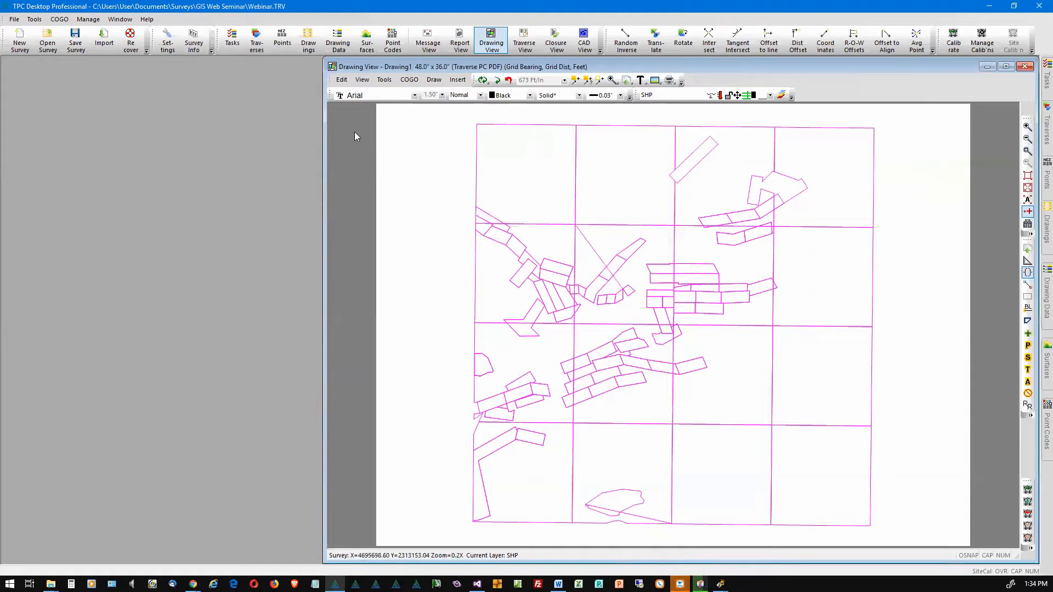
Step: Read the help on the ESRI Shape export's coordinate system settings, and leave the export without changing anything
click(15, 20)
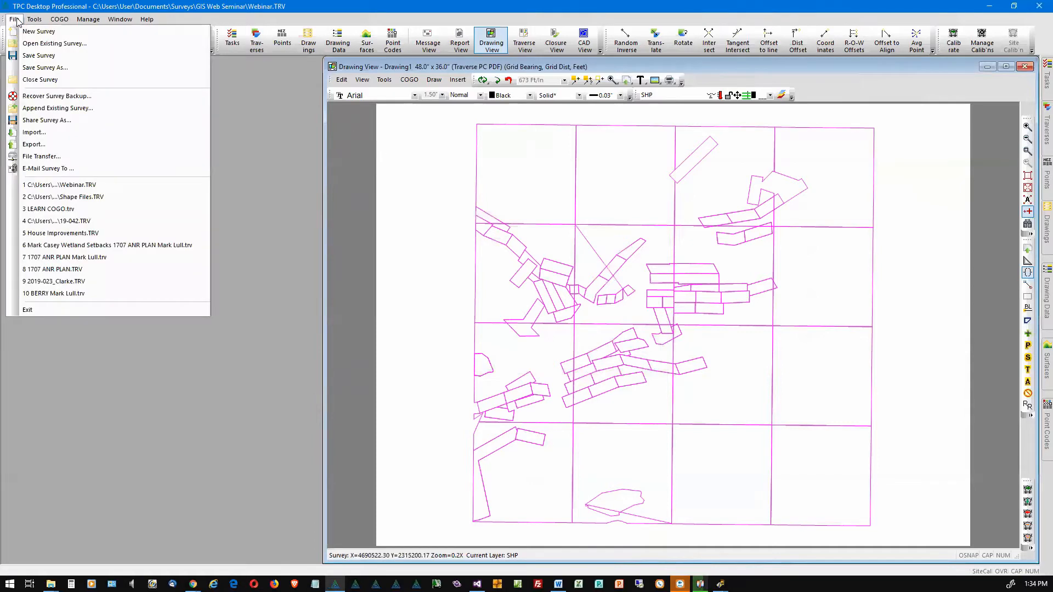
click(33, 145)
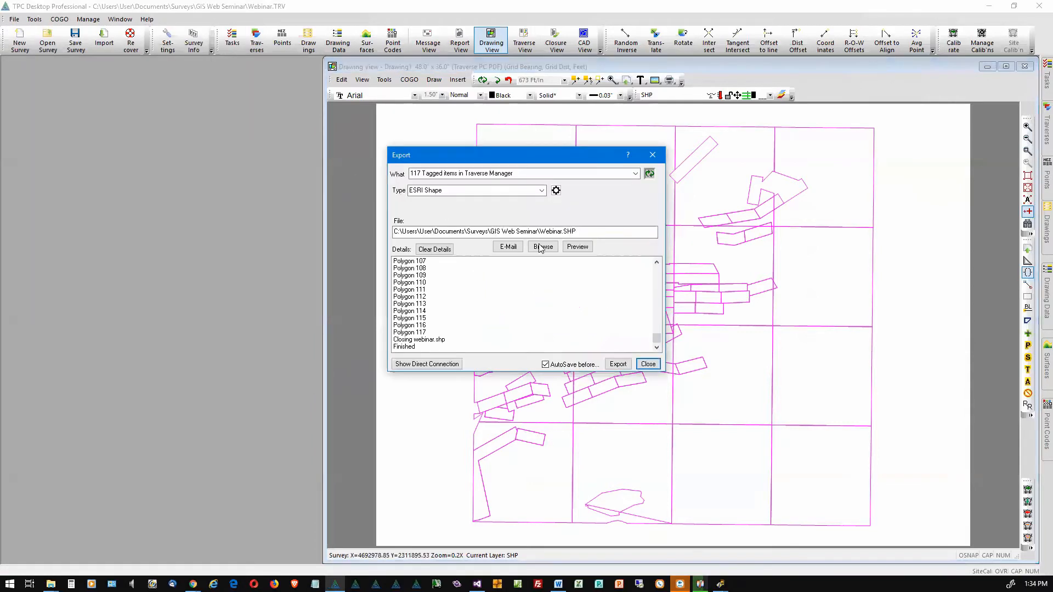
click(556, 191)
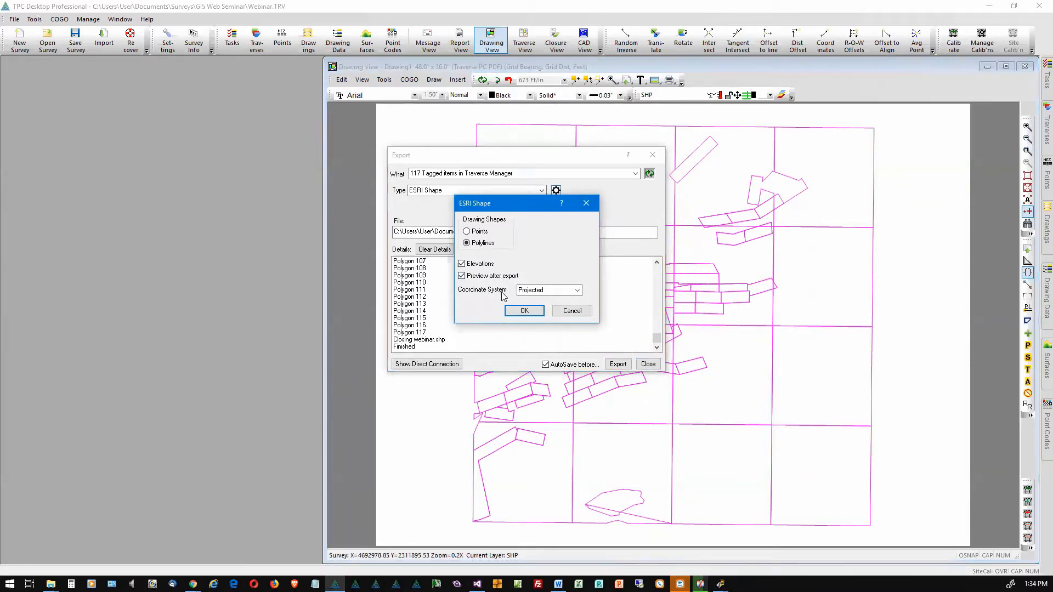
click(577, 292)
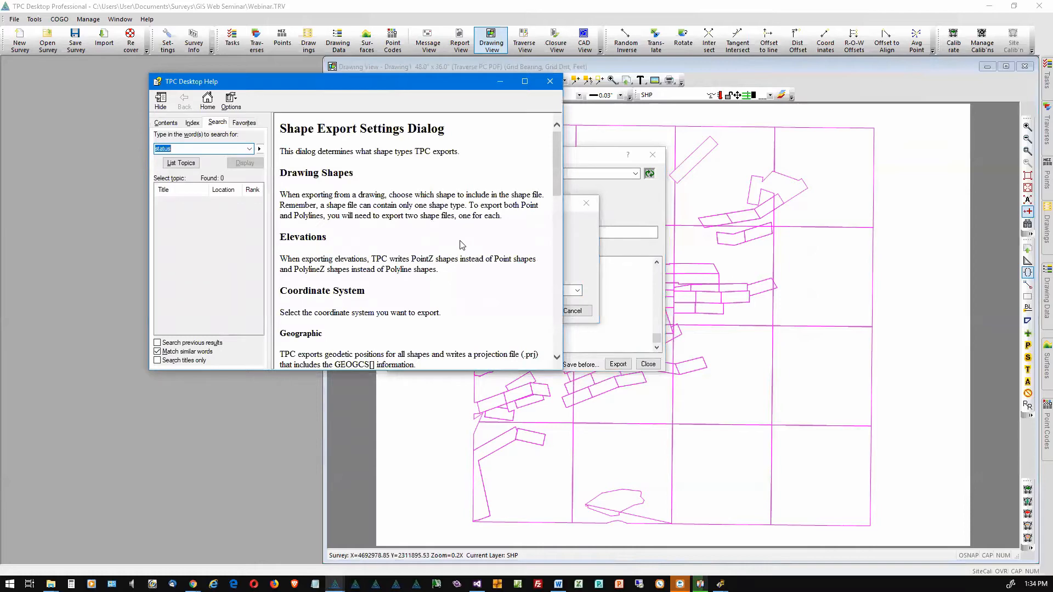
scroll(462, 246, down, 6)
scroll(462, 245, down, 5)
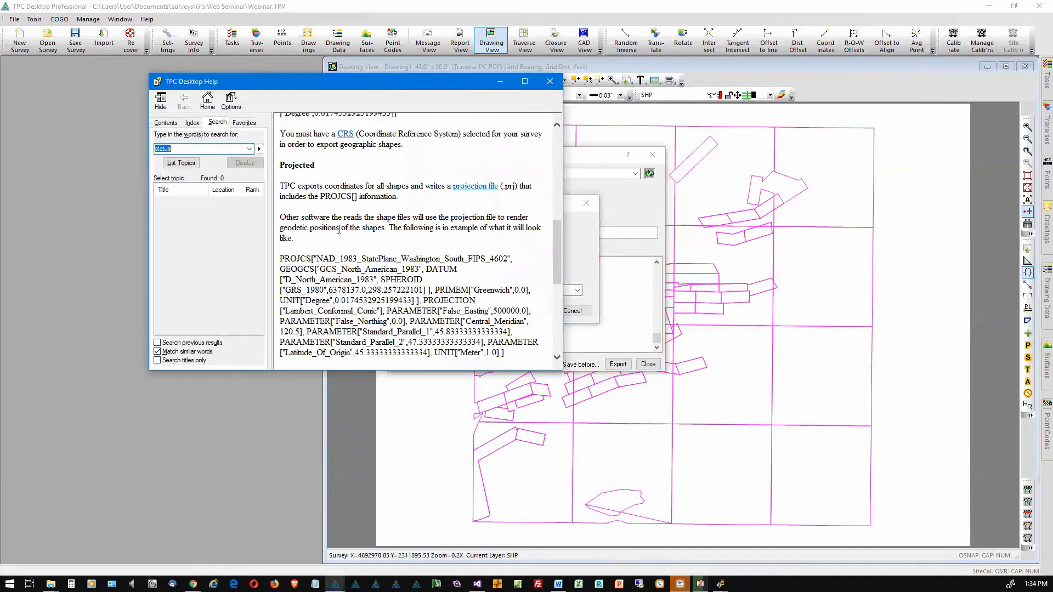
click(551, 82)
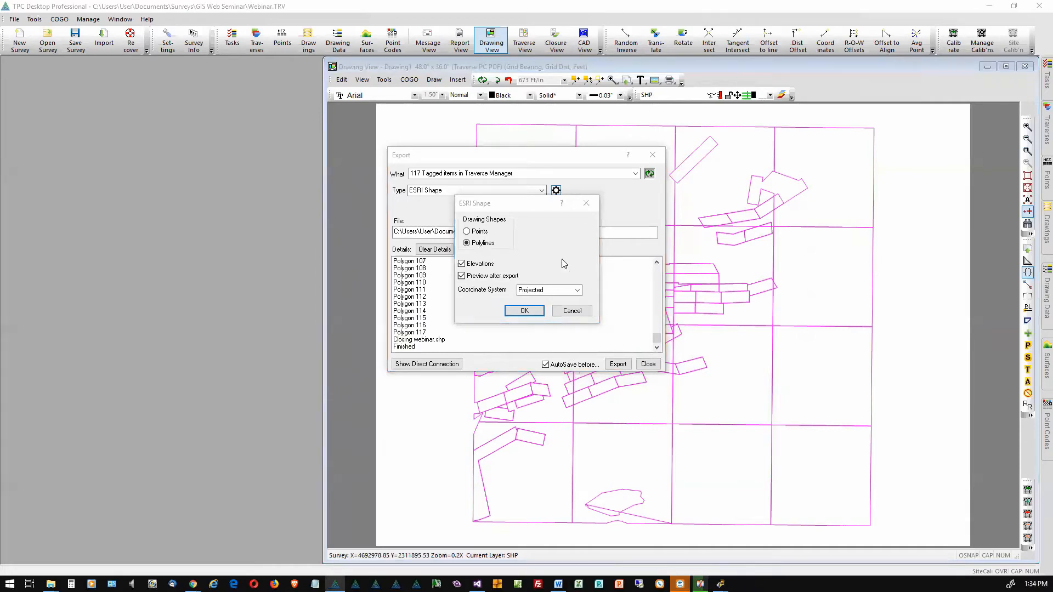
click(573, 311)
click(648, 364)
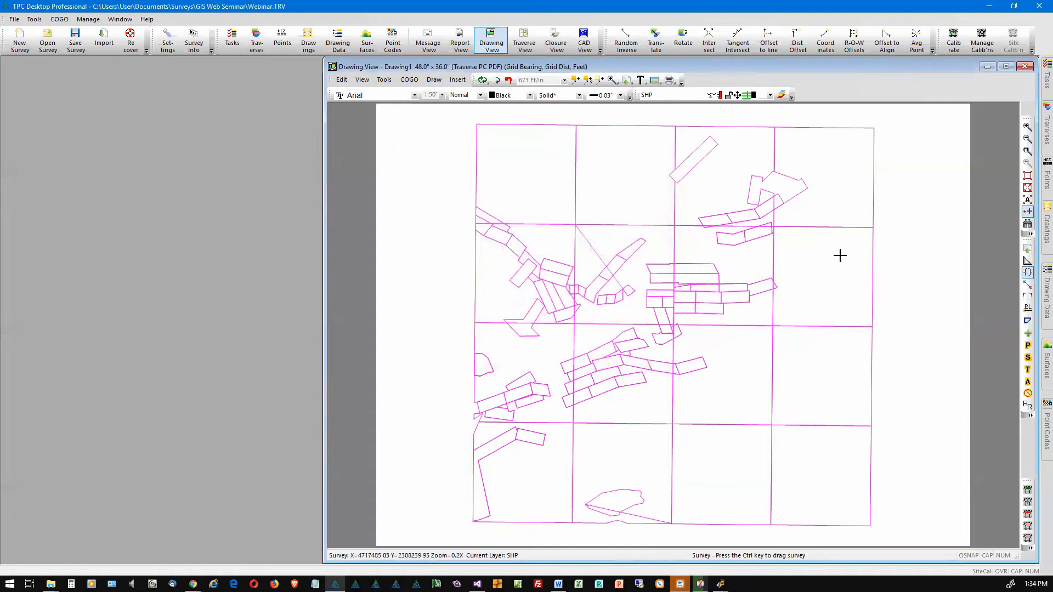
Step: Switch to the Traverse PC website's member area in the browser and open the Learning Center's topic list
click(1037, 84)
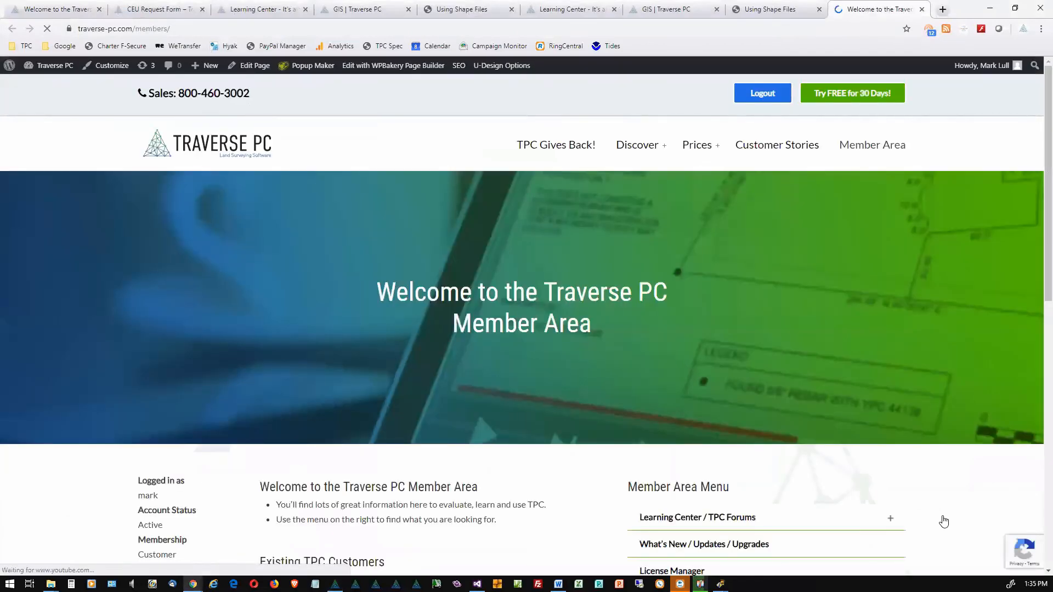
scroll(944, 521, down, 3)
scroll(944, 522, down, 1)
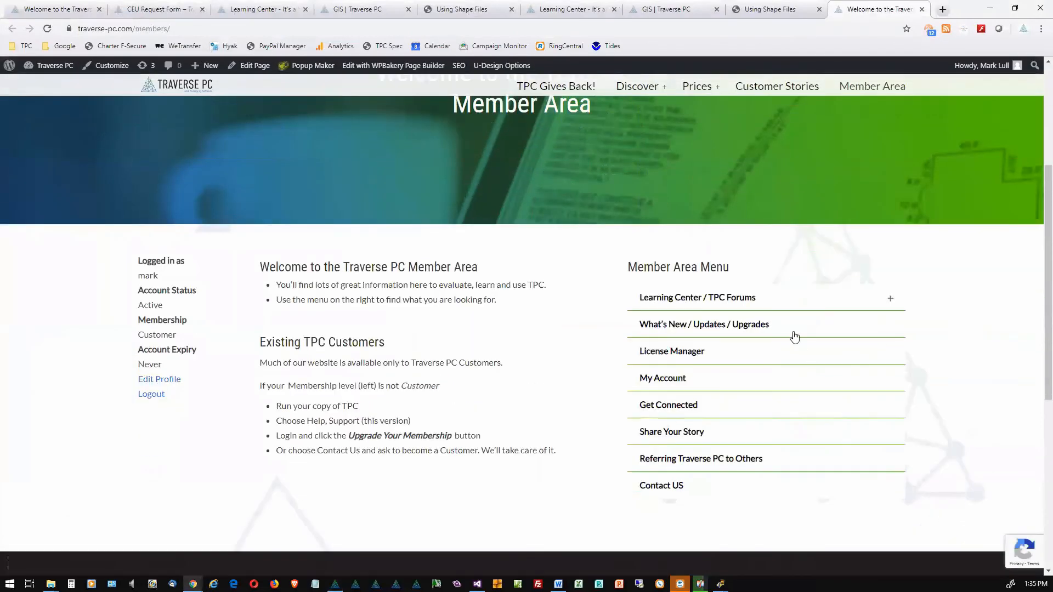
click(728, 302)
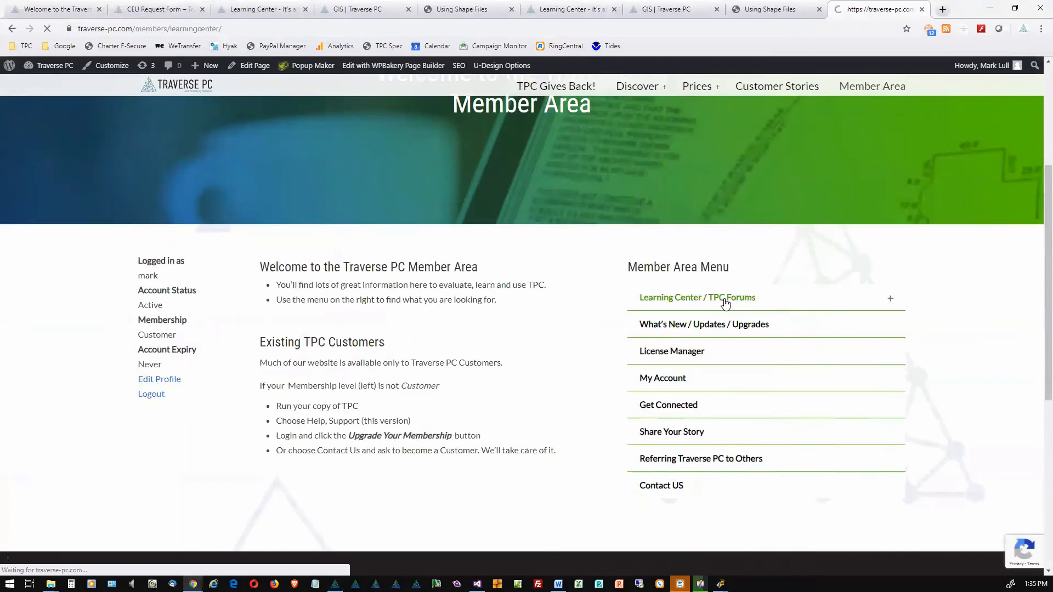
scroll(635, 454, down, 5)
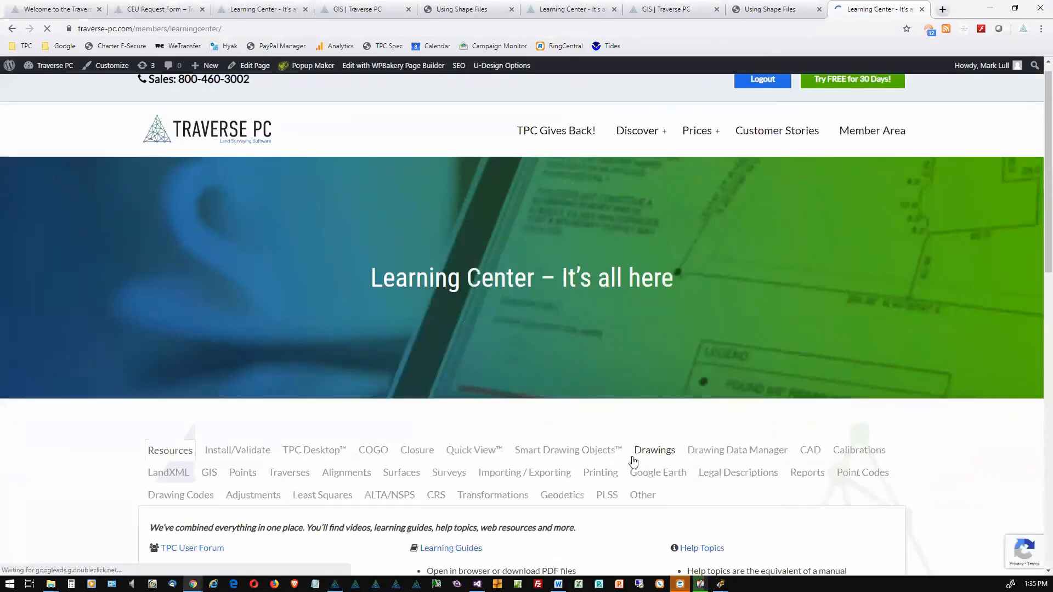